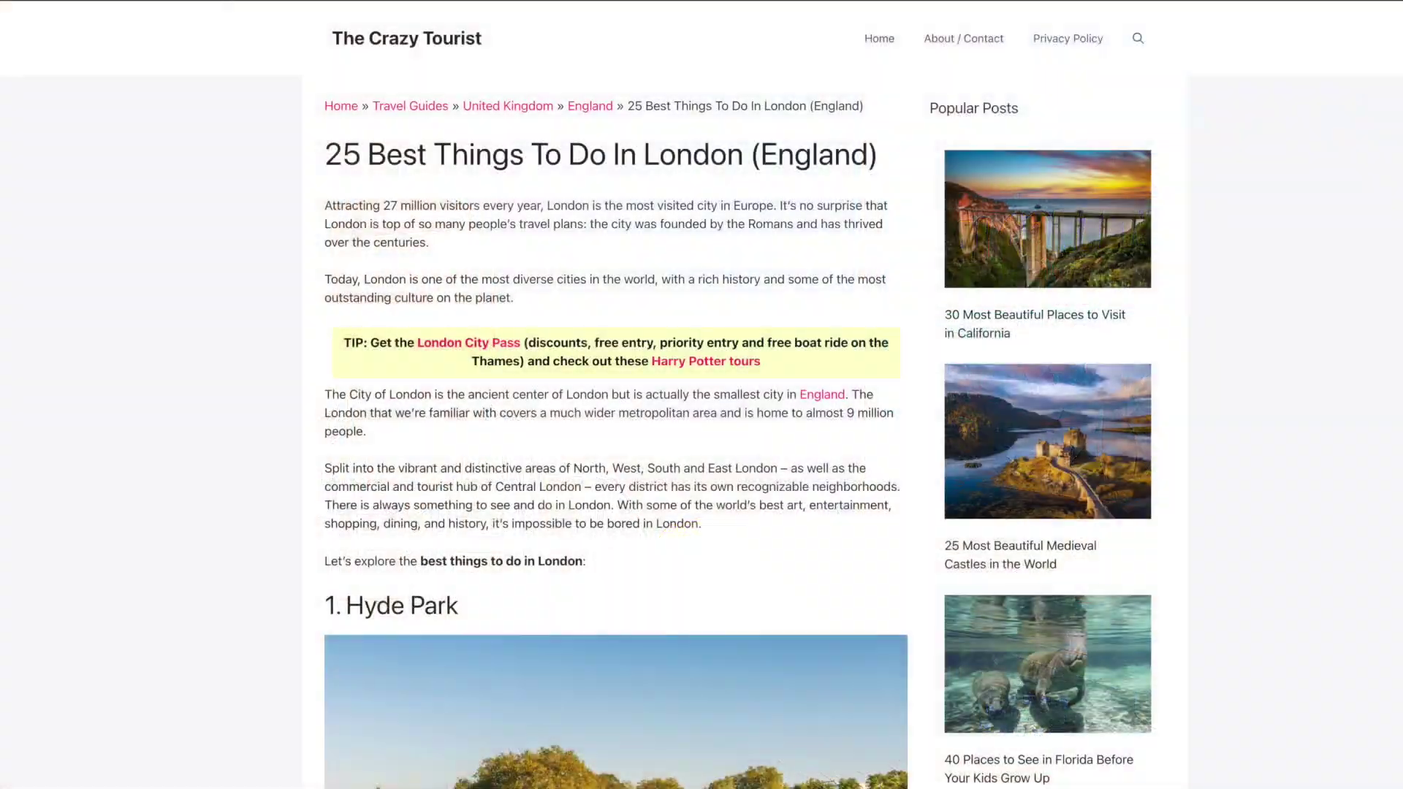
scroll(701, 395, "down", 10)
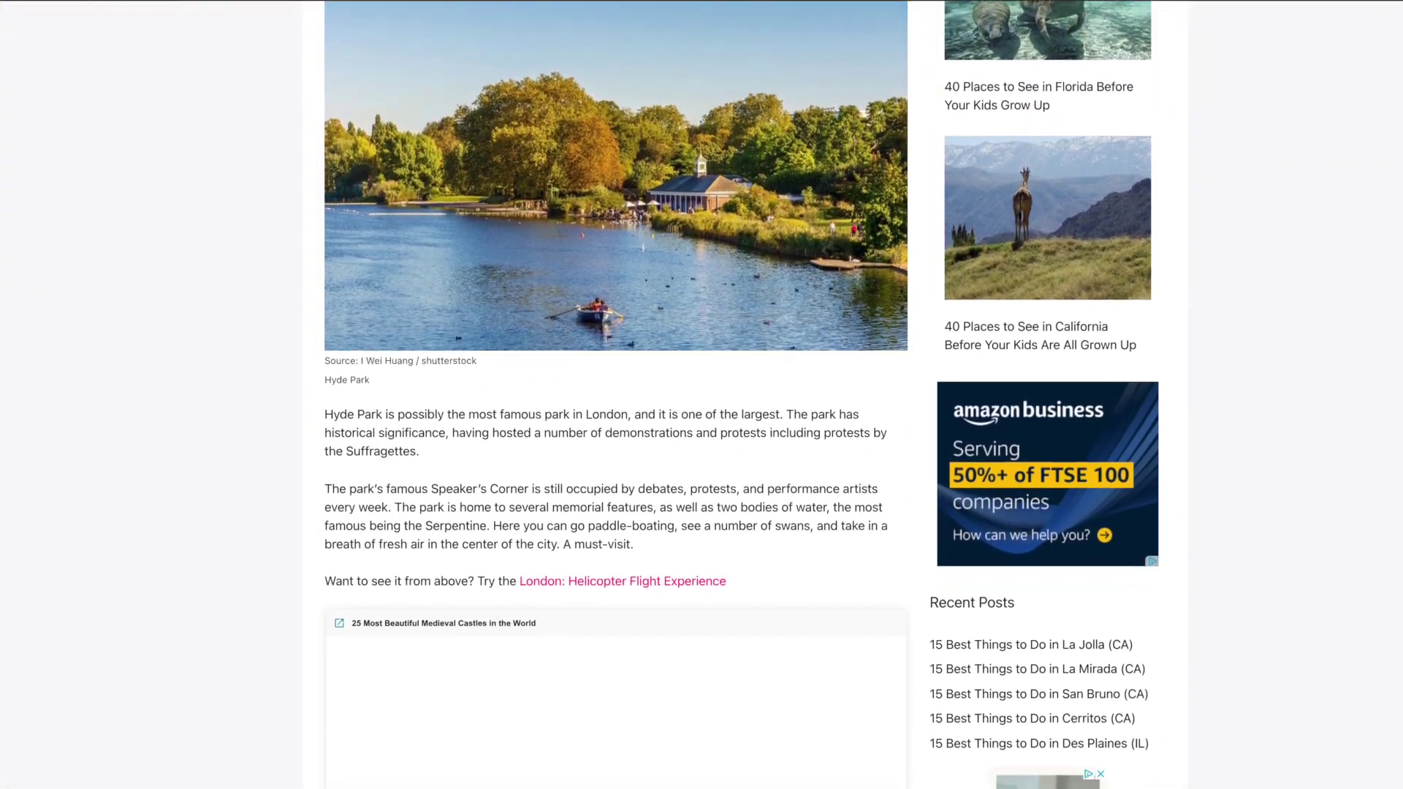
scroll(702, 395, "down", 4)
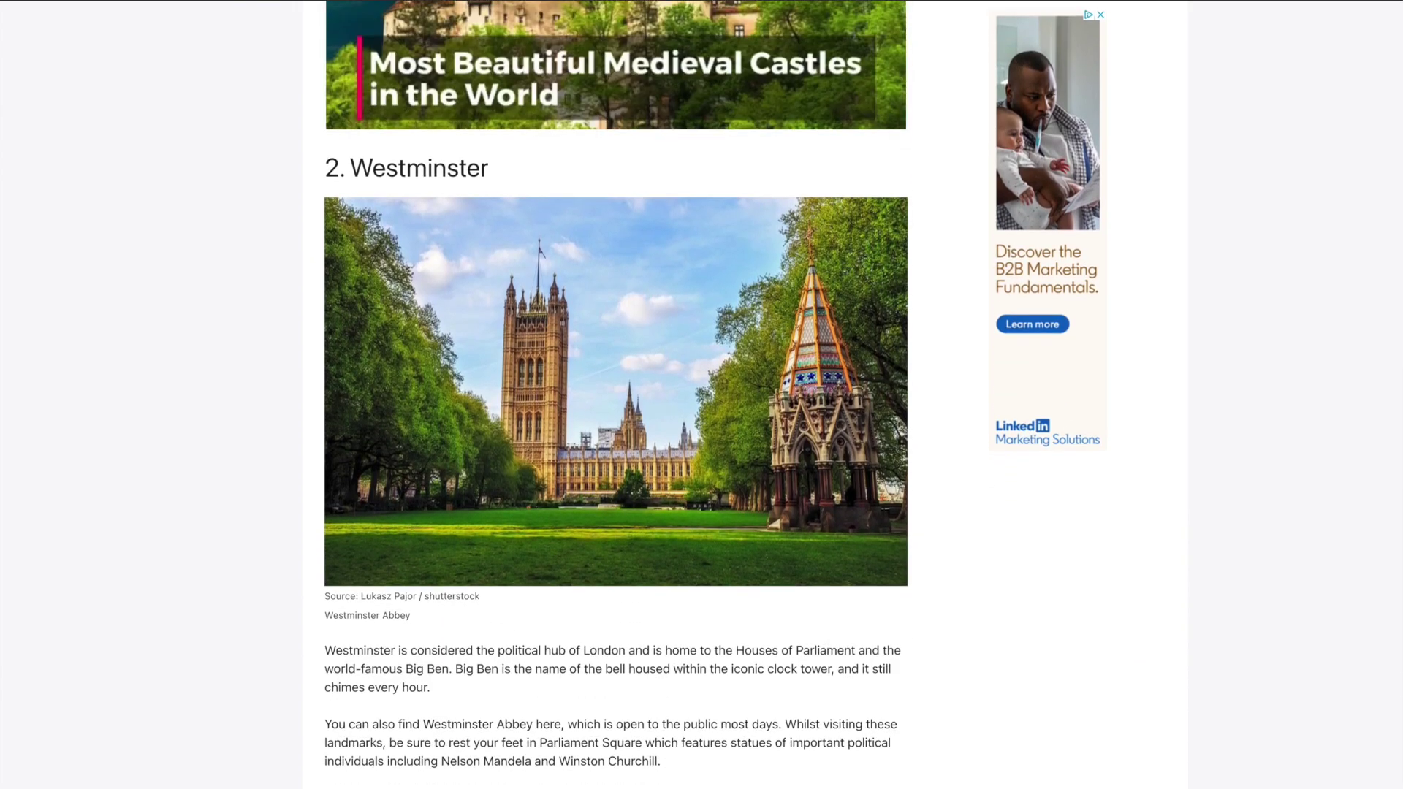
scroll(701, 395, "down", 3)
scroll(701, 395, "down", 3)
scroll(702, 396, "down", 3)
scroll(702, 395, "down", 3)
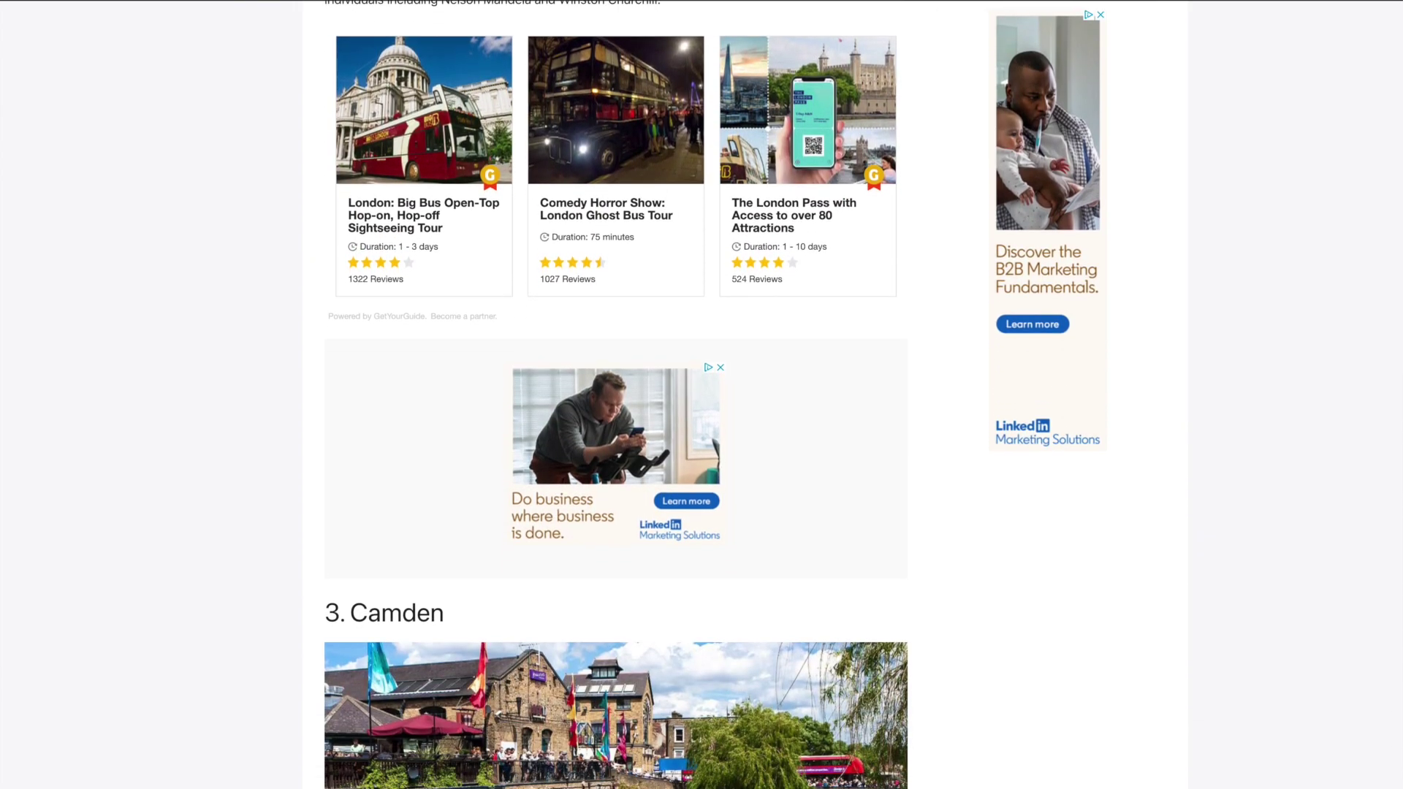
scroll(702, 395, "down", 3)
scroll(702, 395, "down", 3)
scroll(703, 395, "down", 4)
scroll(702, 396, "down", 4)
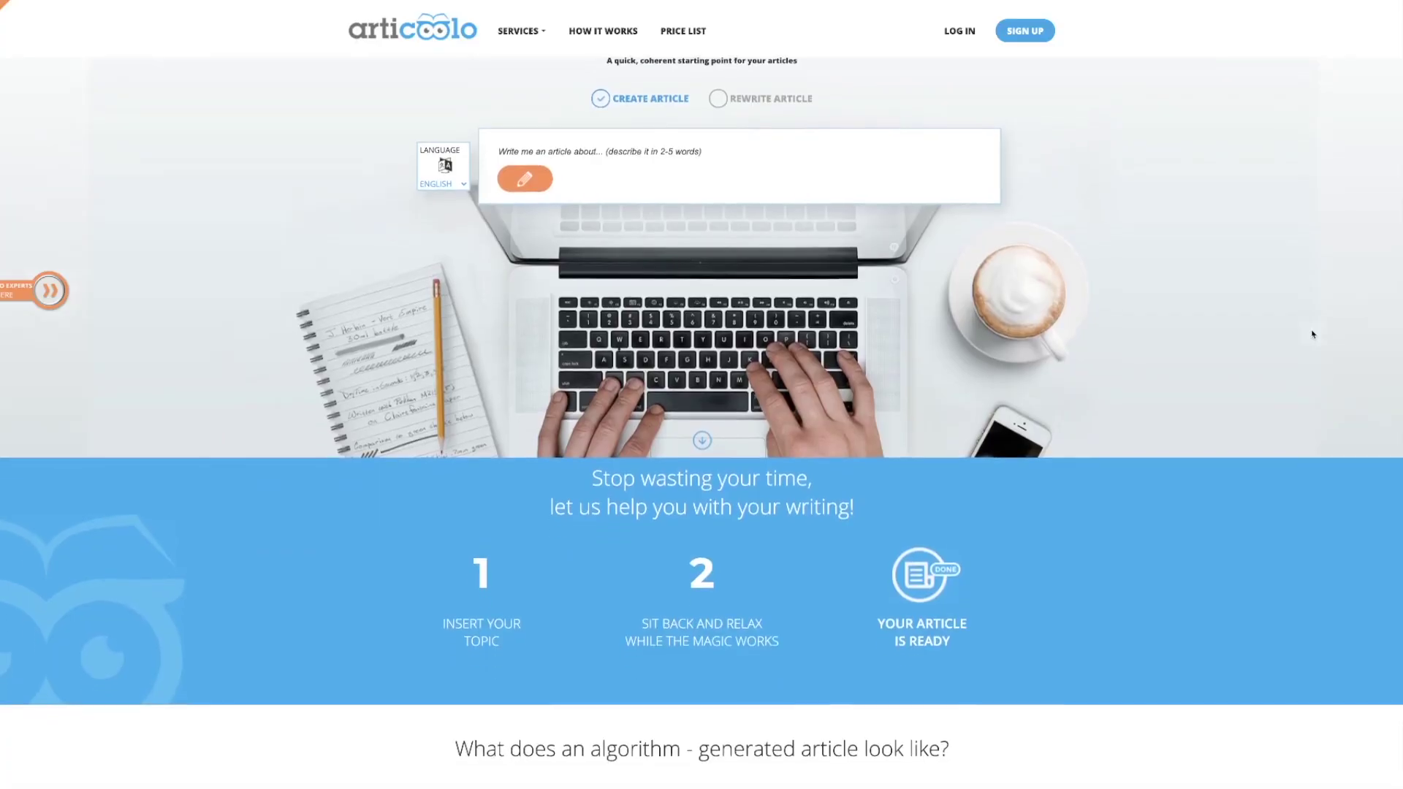
scroll(1311, 333, "down", 6)
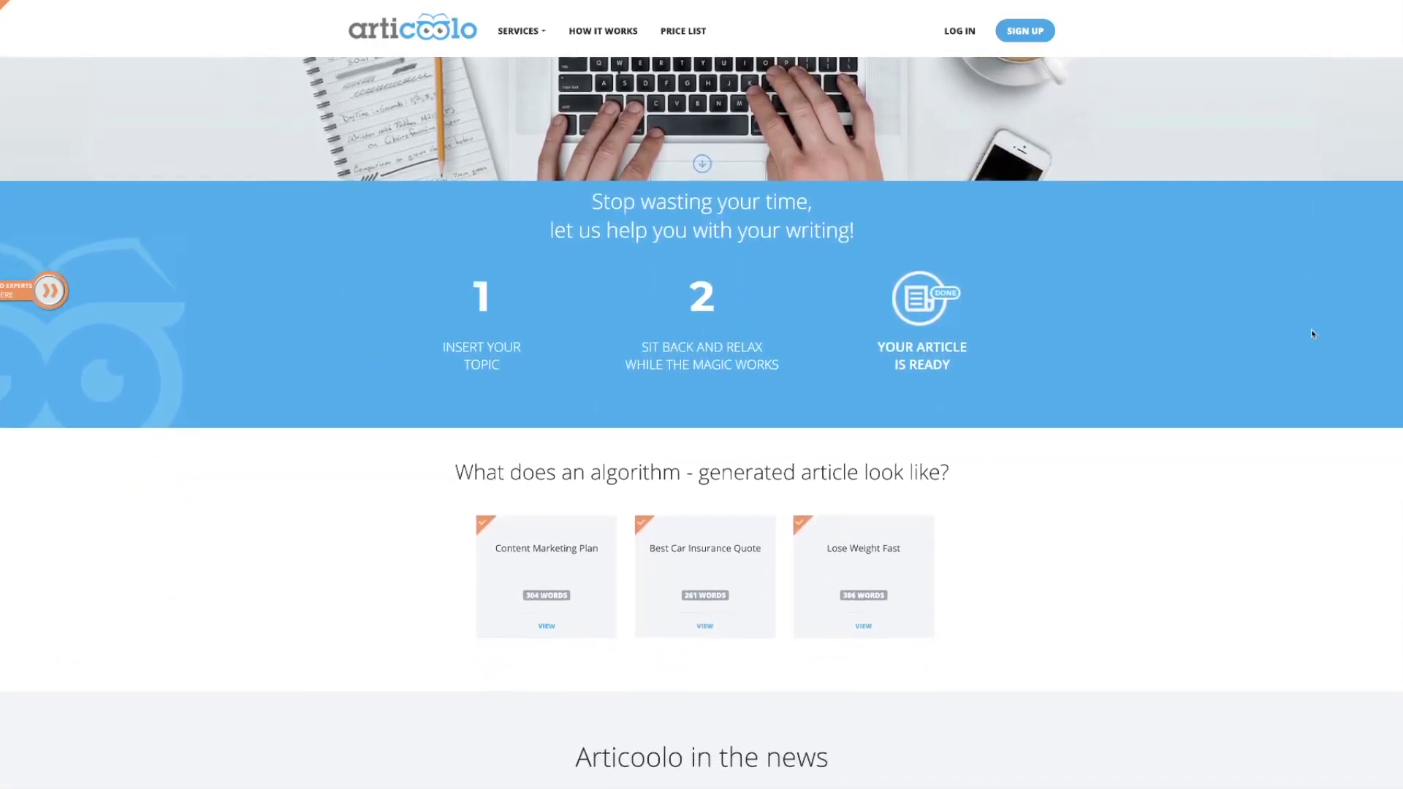
scroll(1312, 334, "down", 2)
scroll(1312, 333, "down", 2)
scroll(1312, 334, "down", 1)
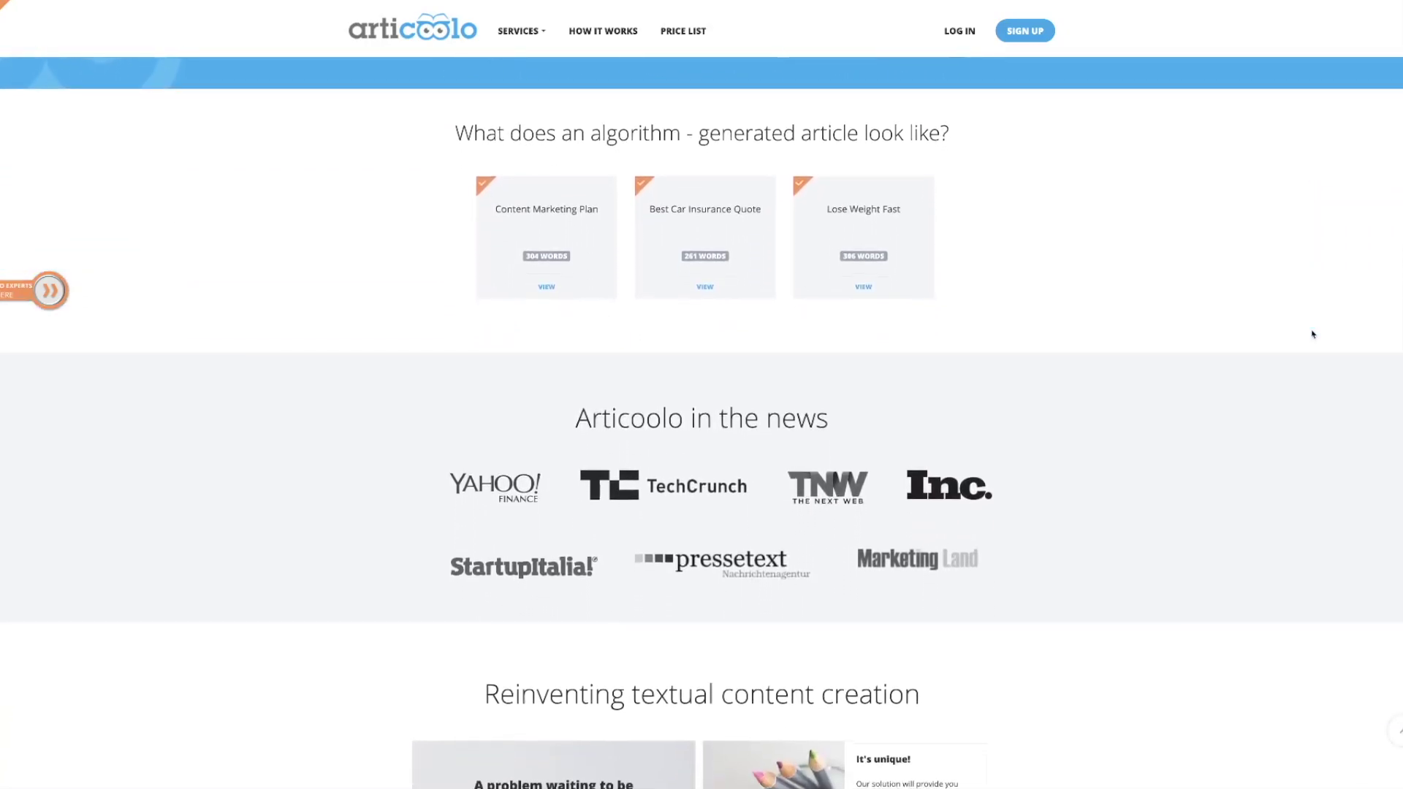
scroll(1312, 334, "down", 1)
scroll(1312, 333, "down", 2)
scroll(1312, 333, "down", 1)
scroll(1312, 333, "down", 1)
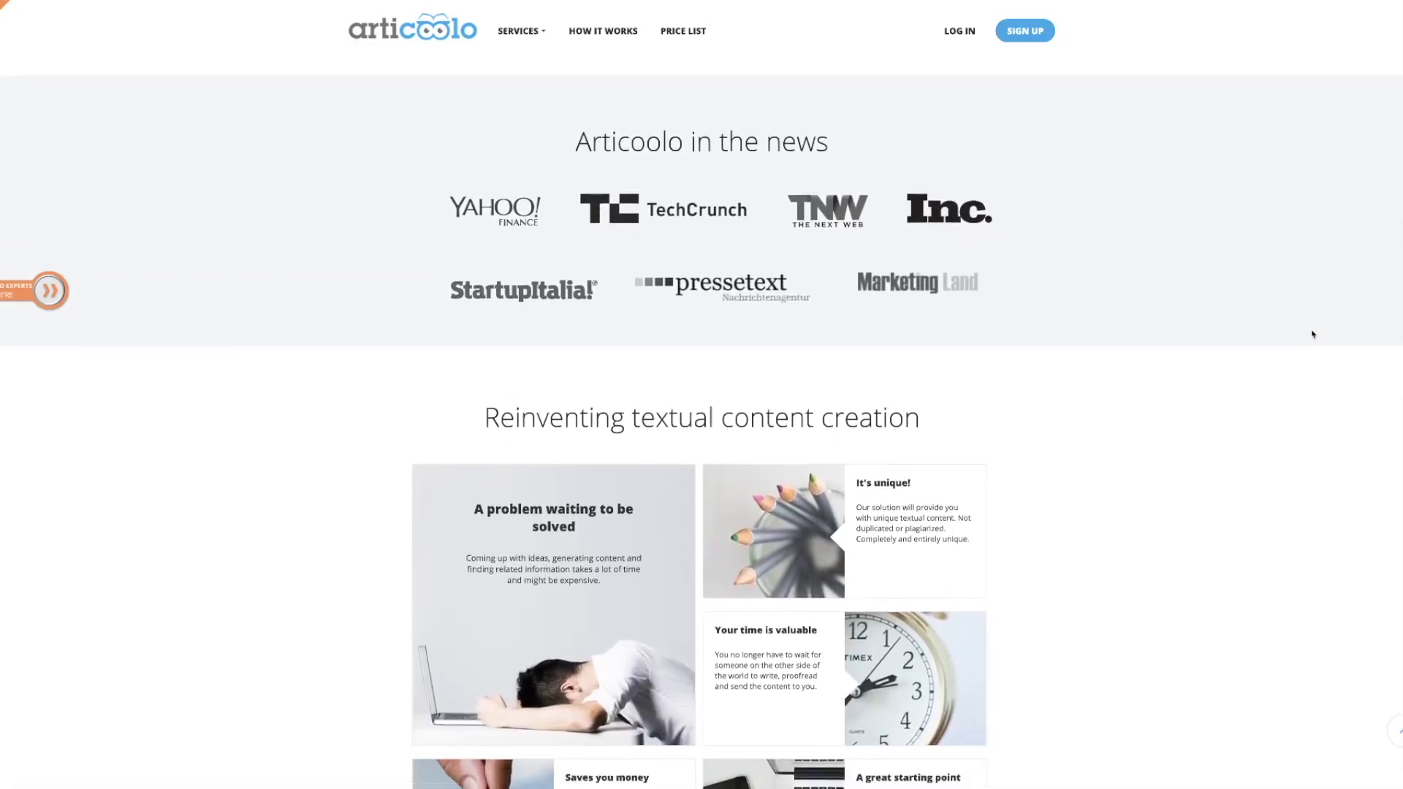
scroll(1312, 334, "down", 1)
scroll(1312, 334, "down", 1)
scroll(1311, 334, "down", 1)
scroll(1312, 334, "down", 1)
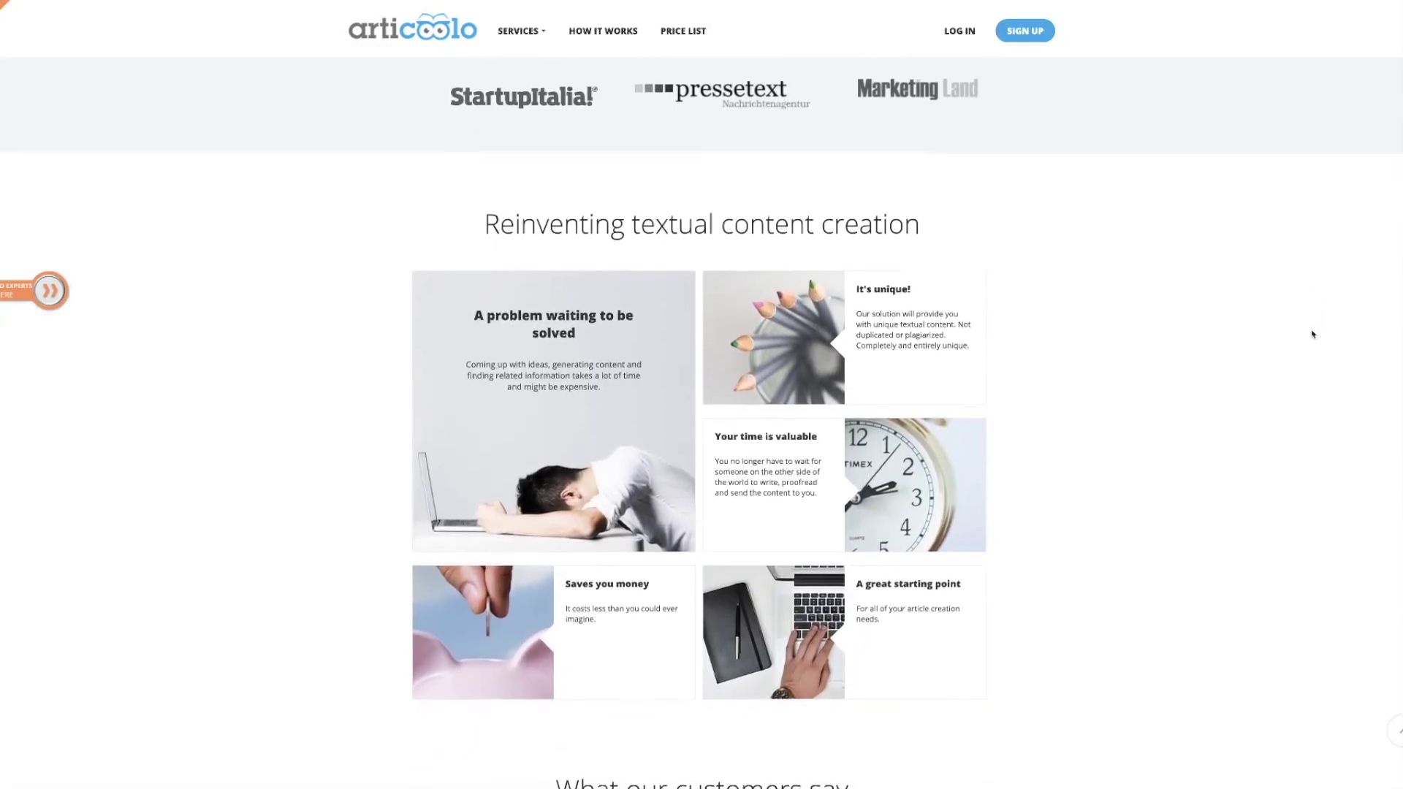
scroll(1312, 333, "up", 2)
scroll(1312, 333, "up", 3)
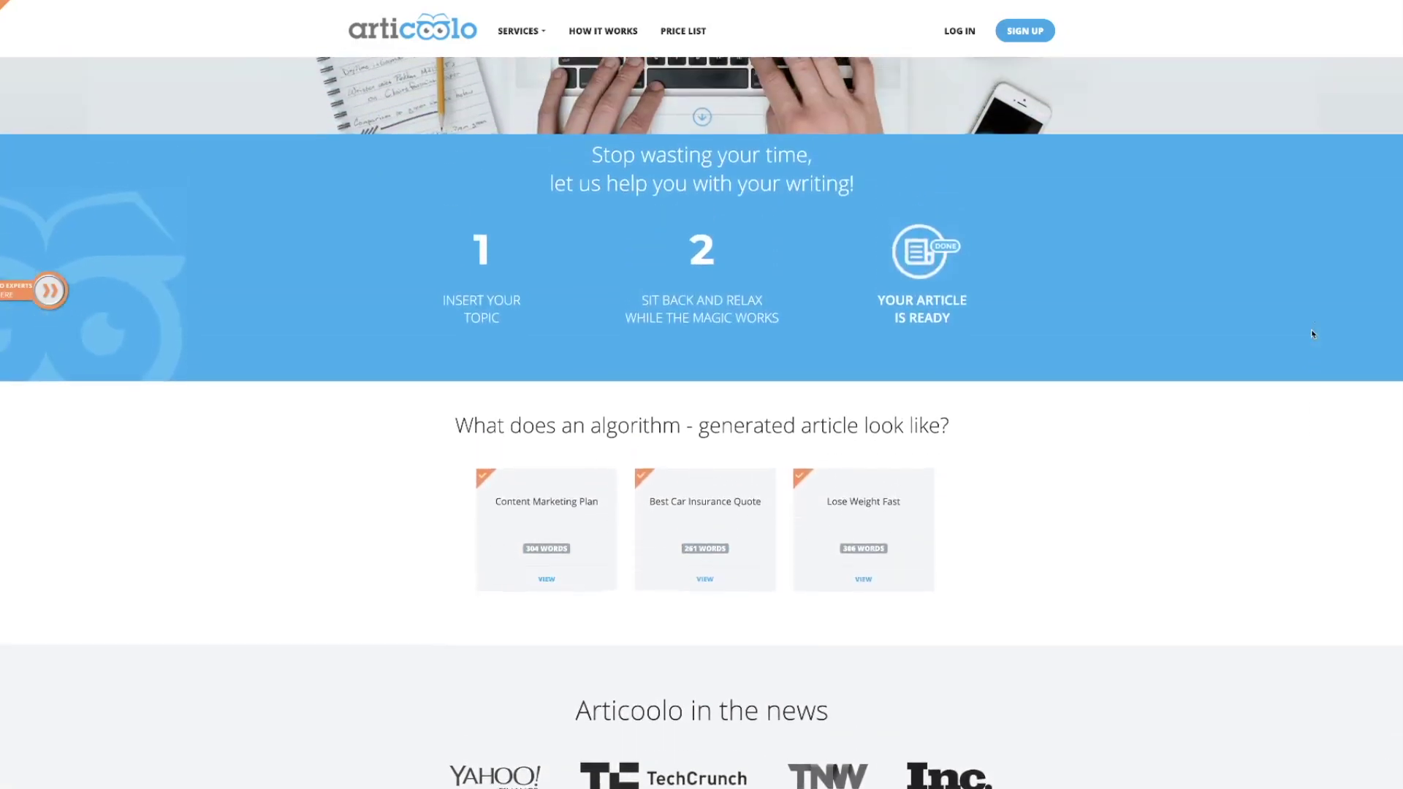
scroll(1312, 333, "up", 5)
scroll(1313, 334, "up", 5)
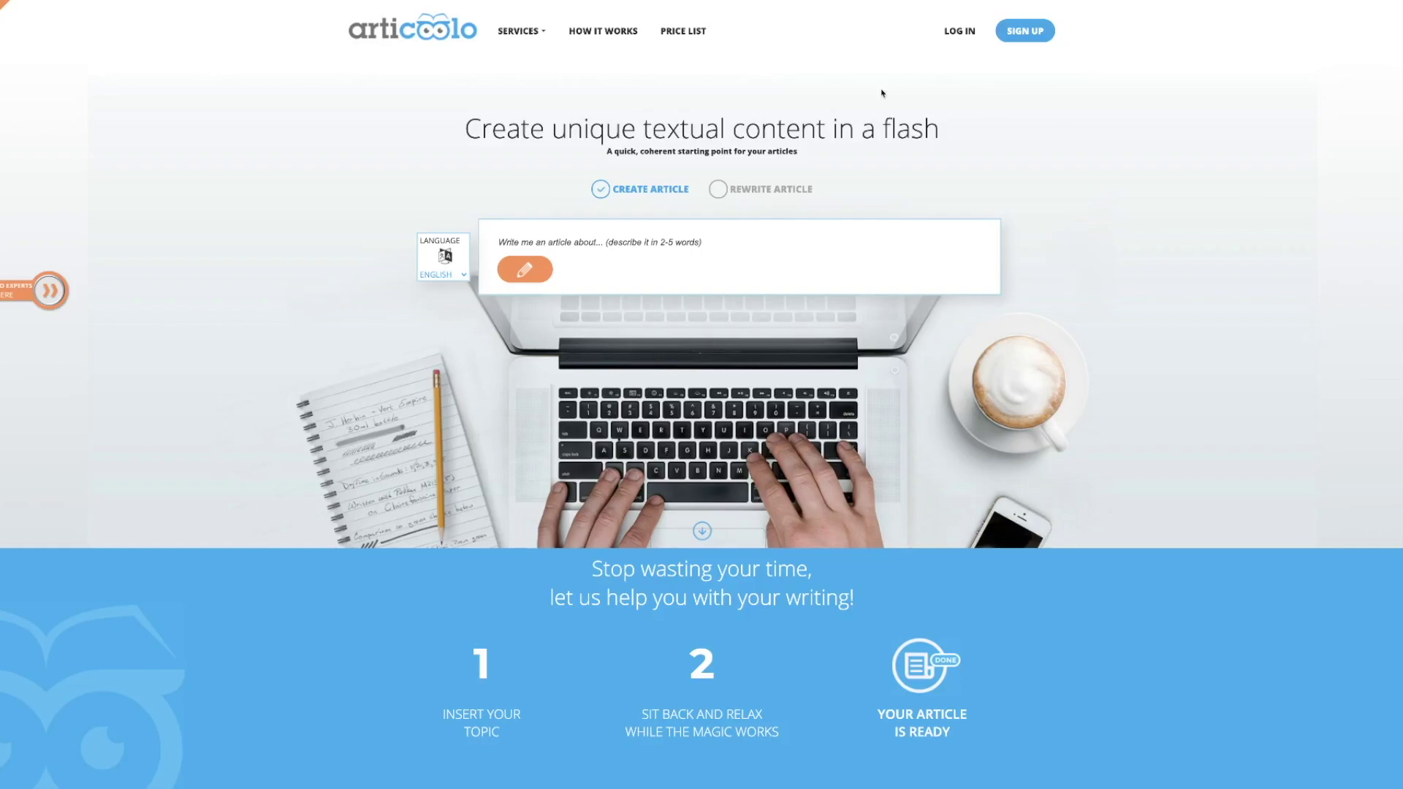
Step: Open Articoolo's price list of pay-per-use packages and monthly subscriptions
left_click(694, 34)
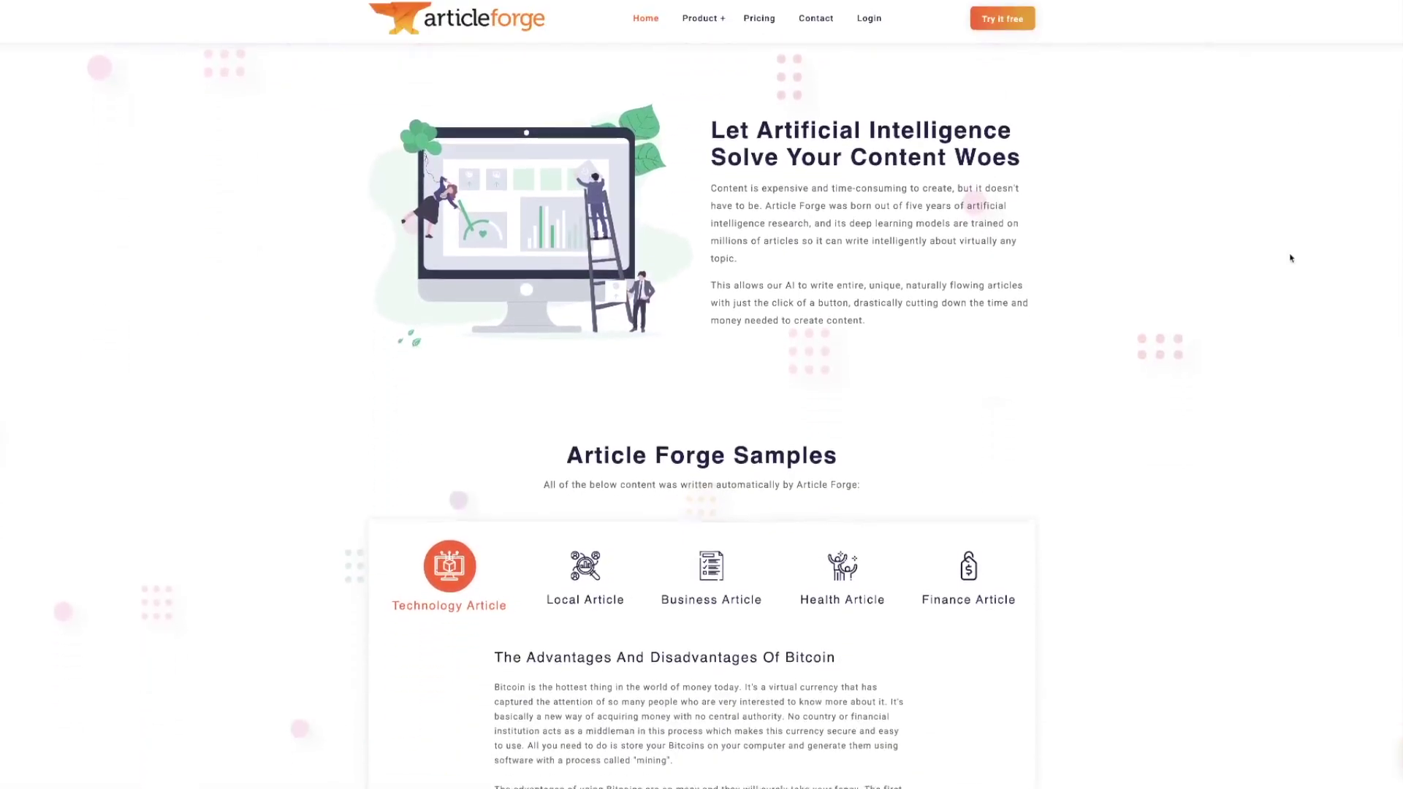
scroll(1291, 257, "down", 2)
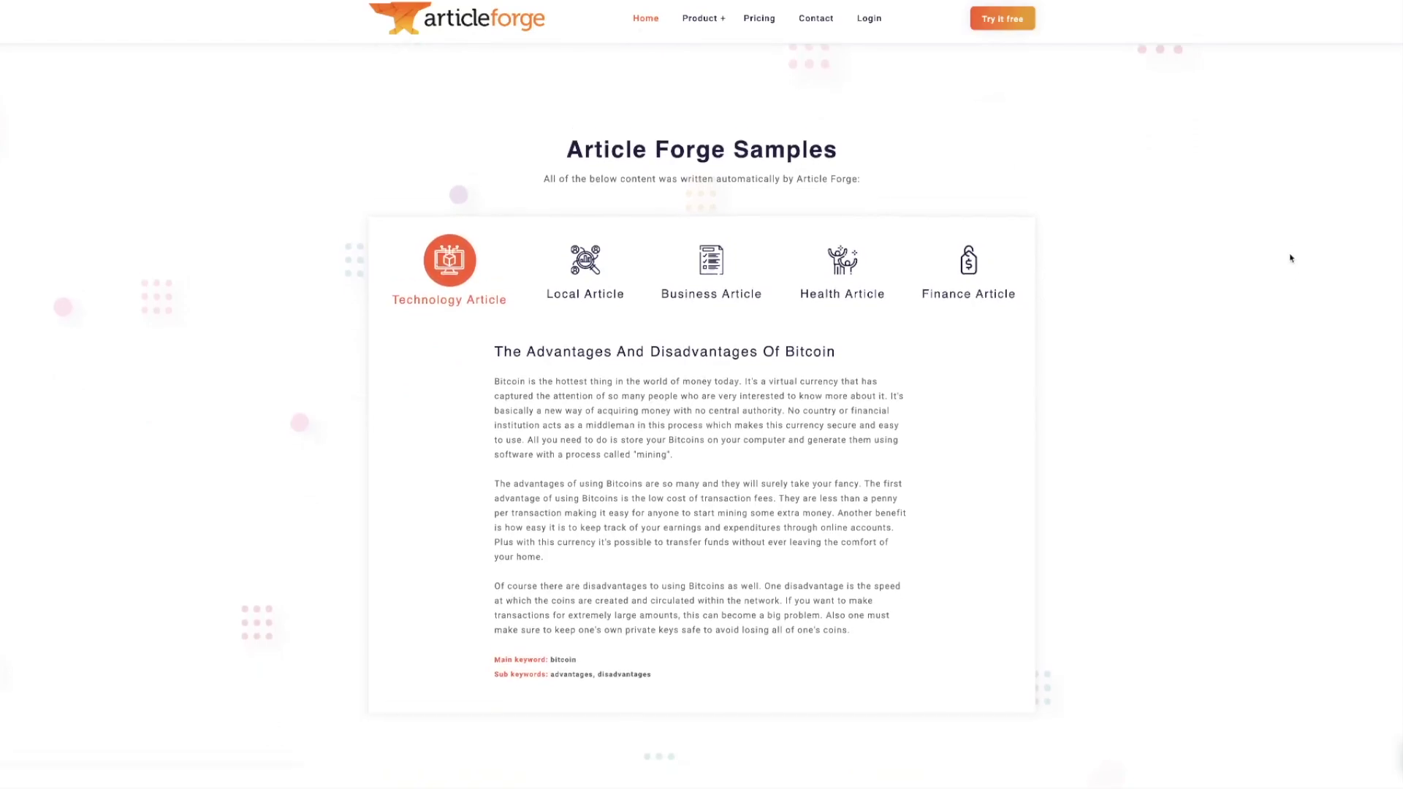
scroll(1289, 258, "down", 5)
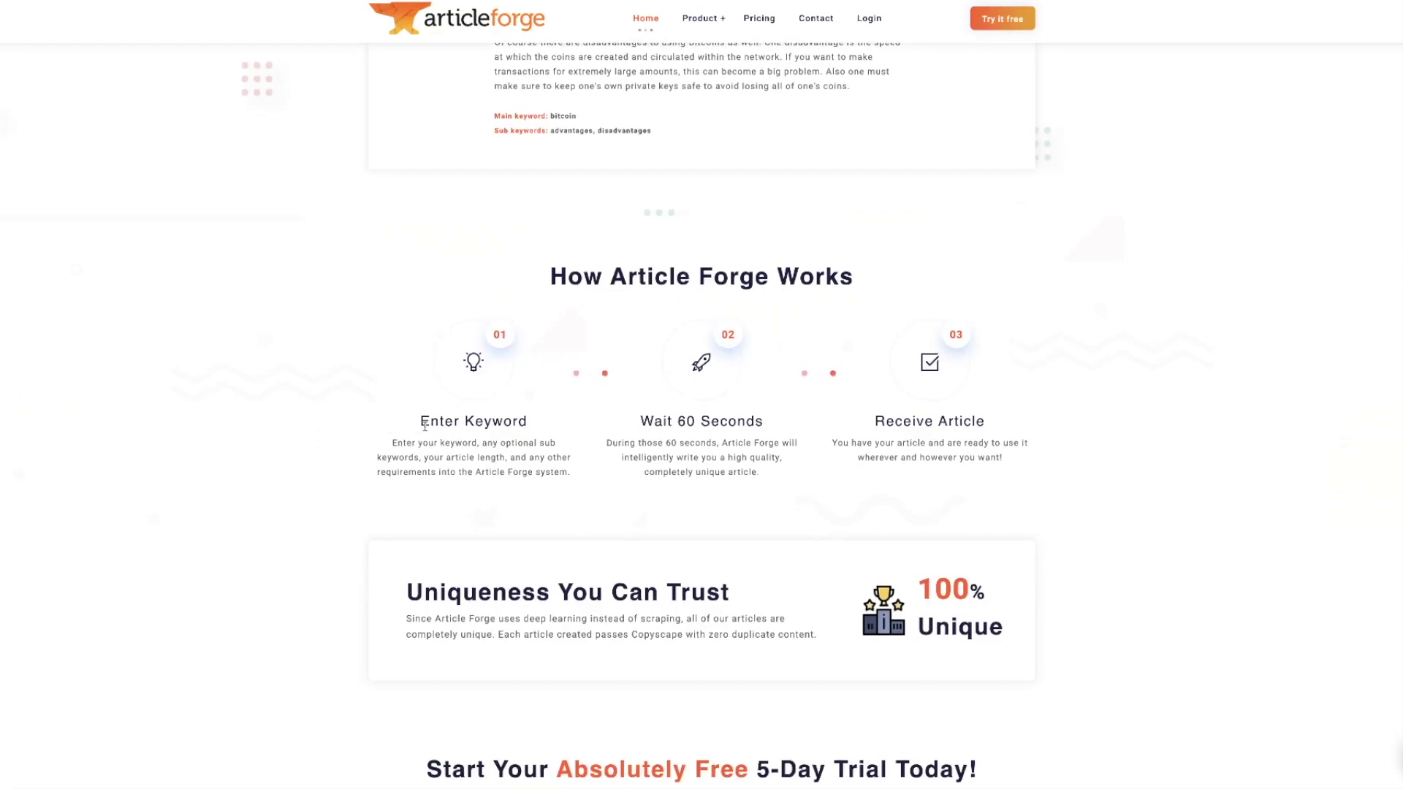
Step: Highlight the Enter Keyword and Wait 60 Seconds steps, then open the $57/$27 pricing plans
left_click_drag(422, 425, 533, 428)
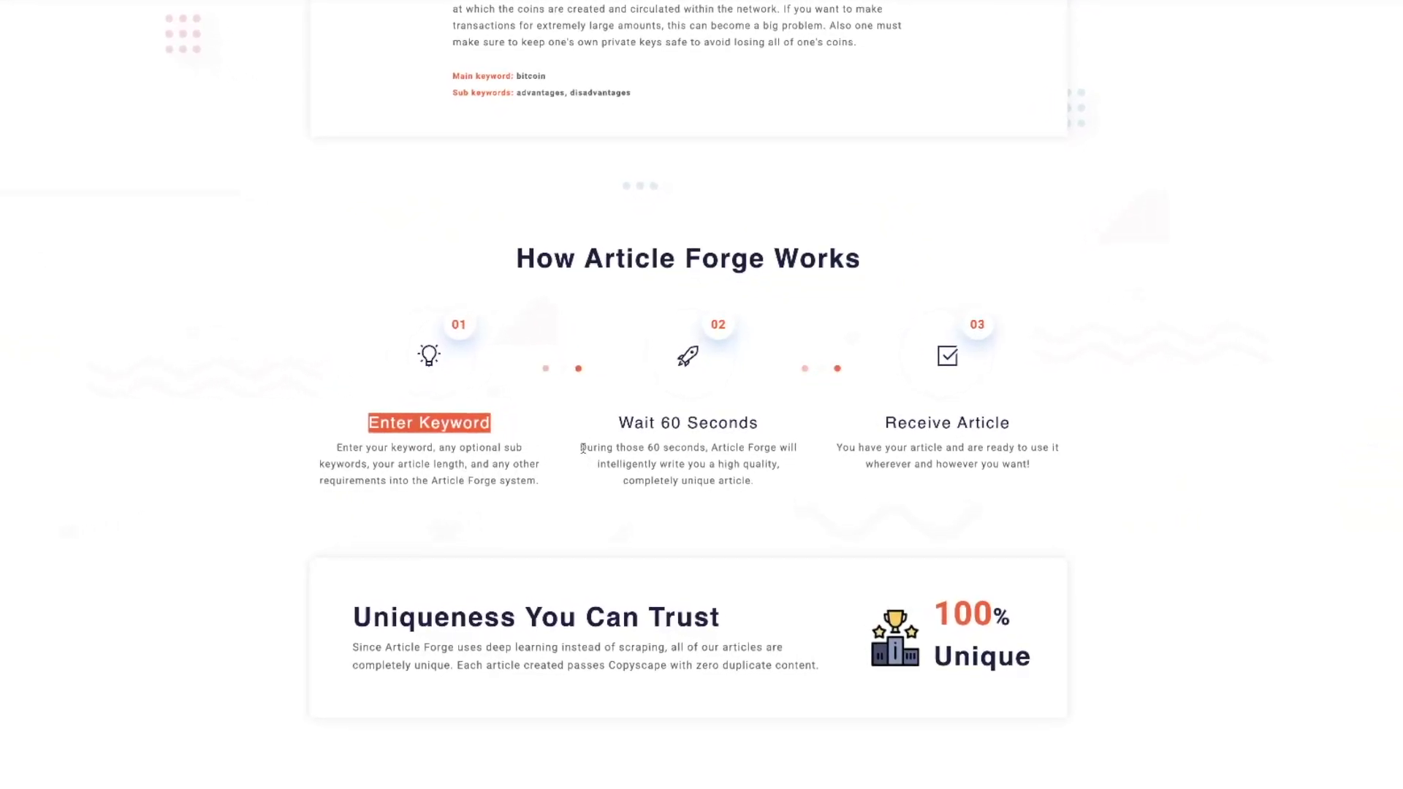
left_click_drag(580, 447, 792, 483)
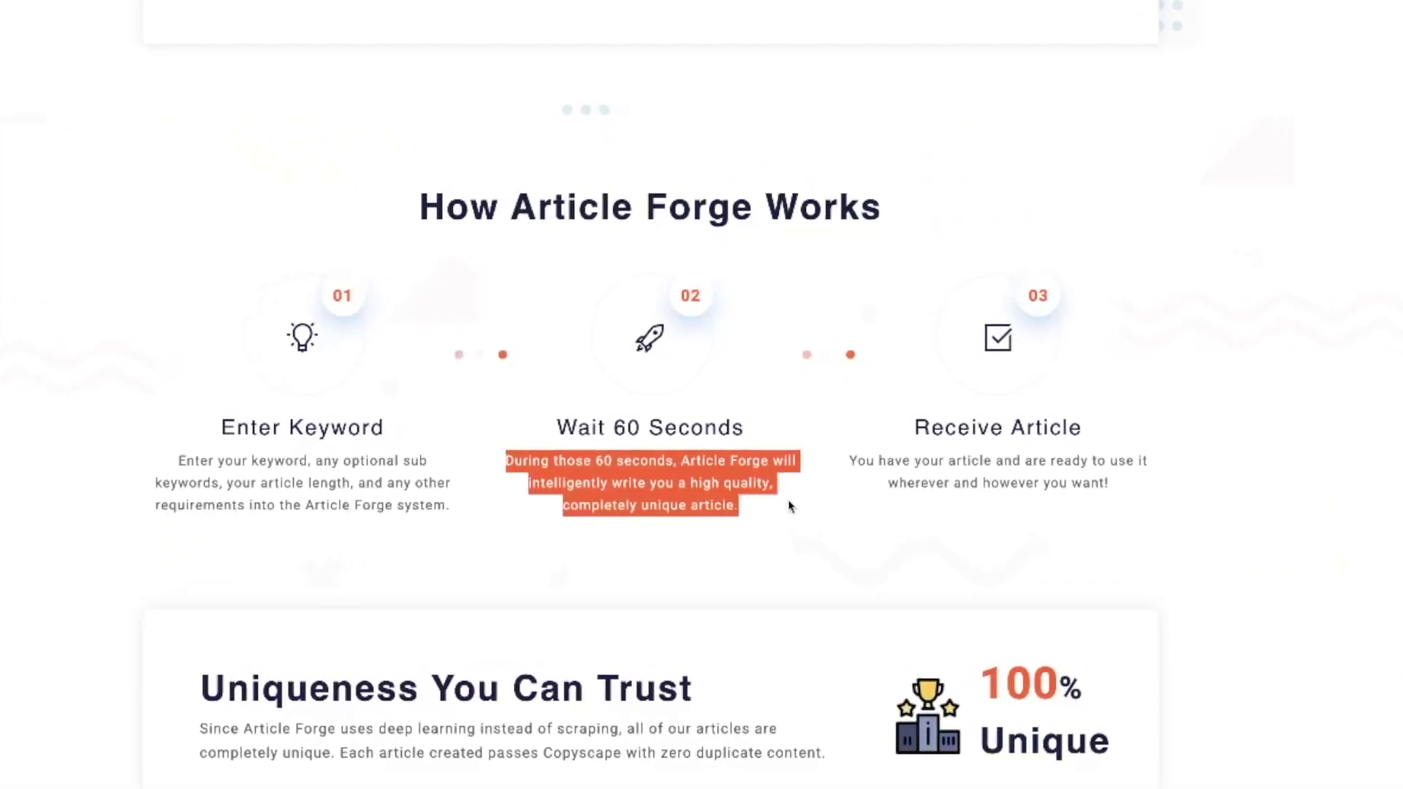
scroll(790, 507, "up", 10)
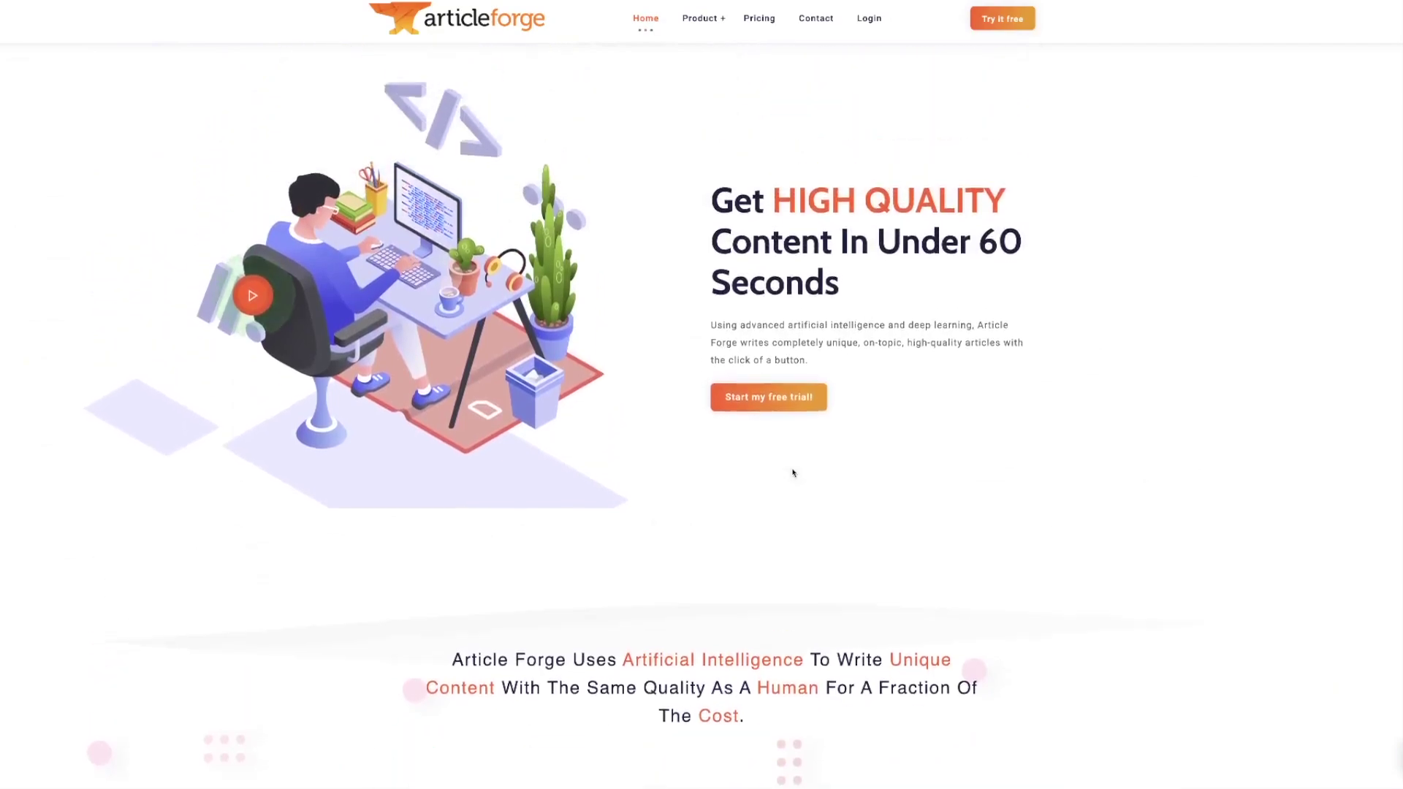
scroll(794, 472, "up", 2)
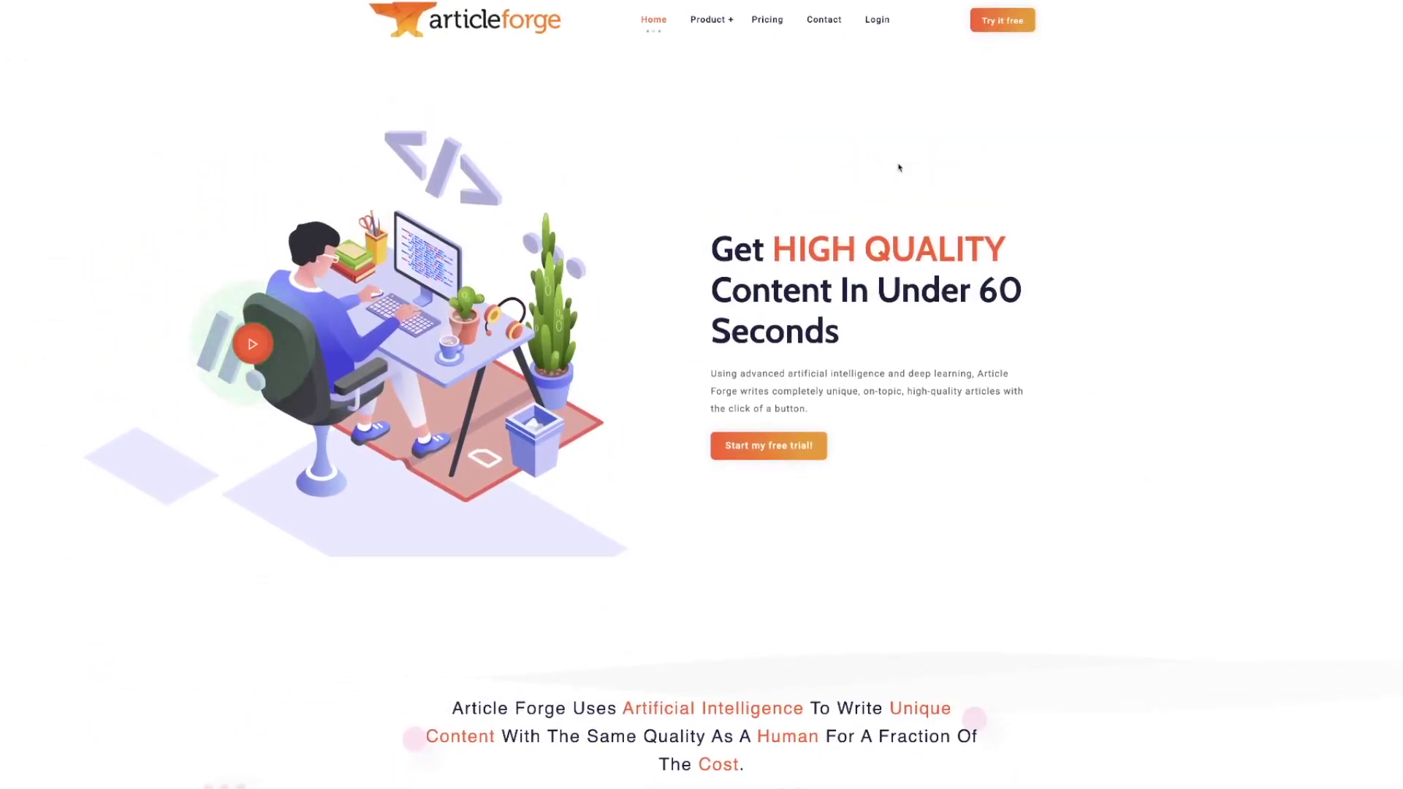
left_click(768, 19)
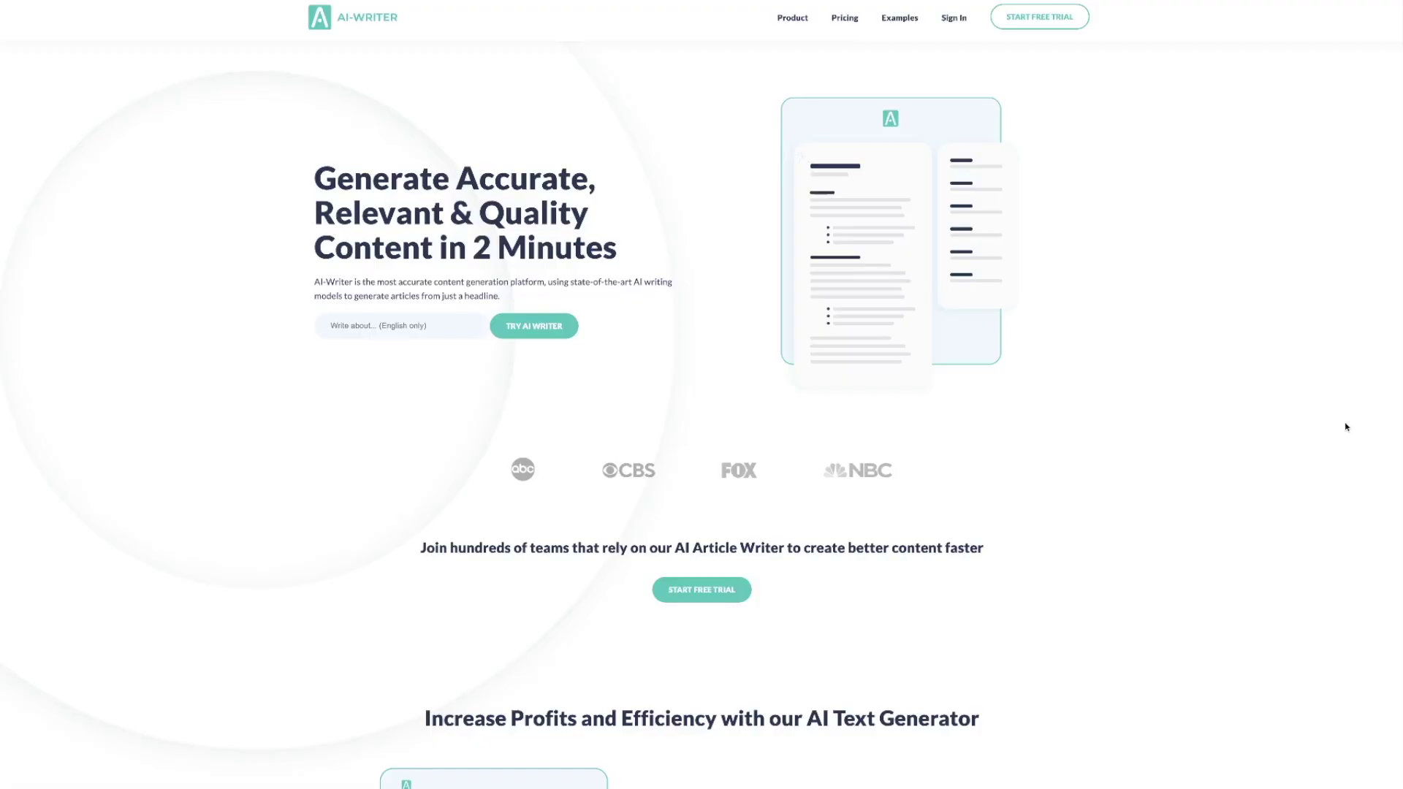
scroll(1346, 427, "down", 3)
scroll(1346, 427, "down", 2)
scroll(1347, 427, "down", 2)
scroll(1346, 427, "down", 2)
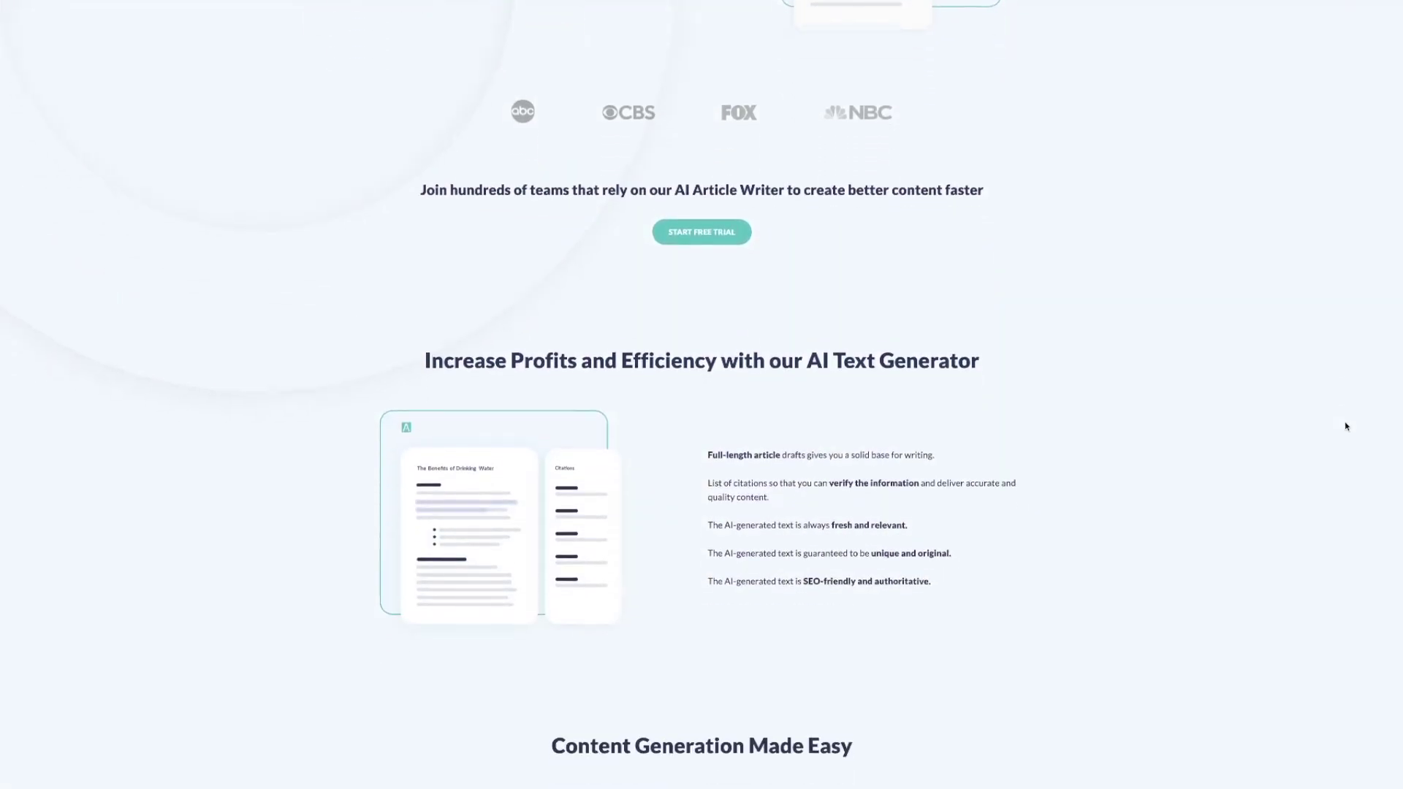
scroll(1346, 427, "down", 2)
scroll(1347, 427, "down", 2)
scroll(1346, 426, "down", 2)
scroll(1346, 426, "down", 2)
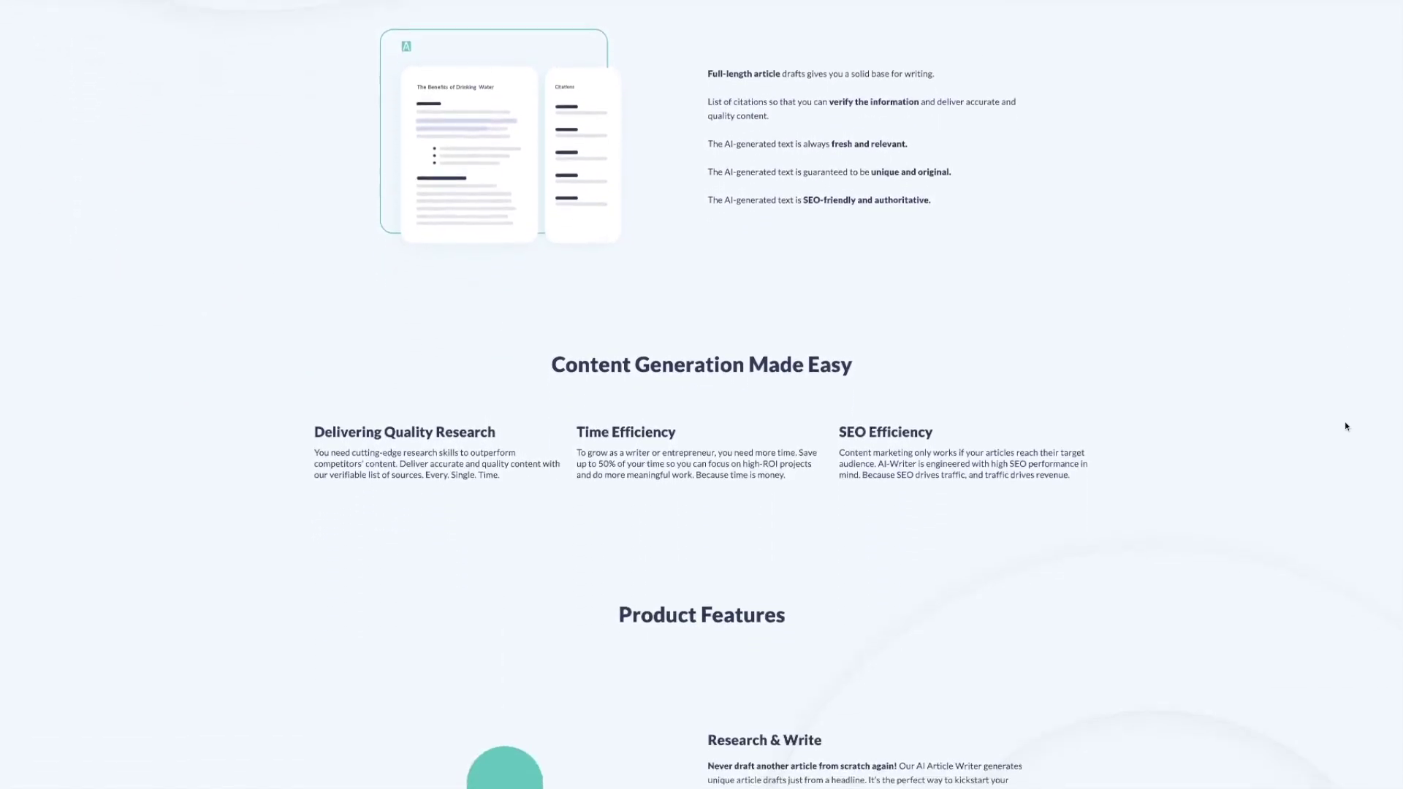
scroll(1345, 426, "down", 2)
scroll(1346, 427, "down", 1)
Step: Return to AI-Writer's top, jump to the free-trial signup form, then the pricing section
key("Home")
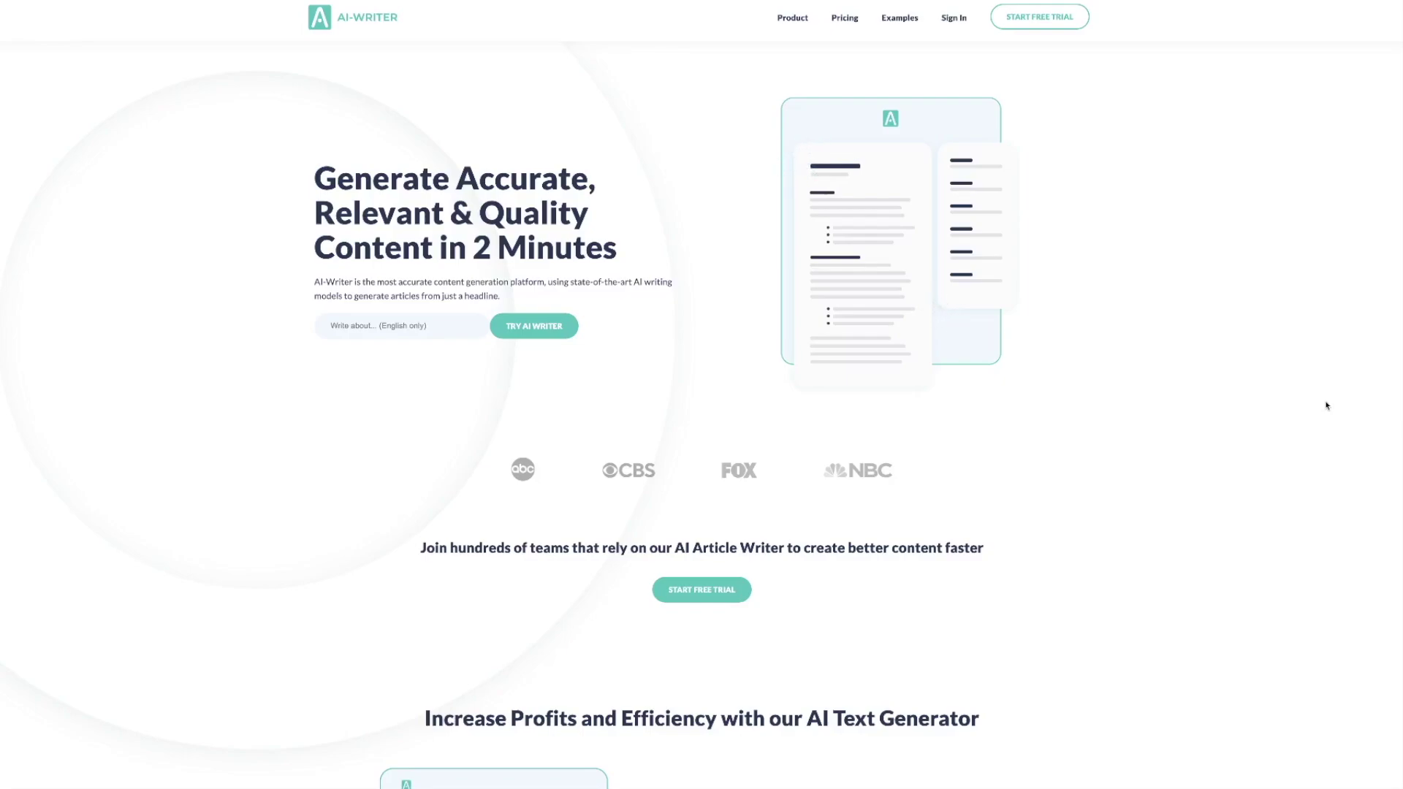
left_click(701, 590)
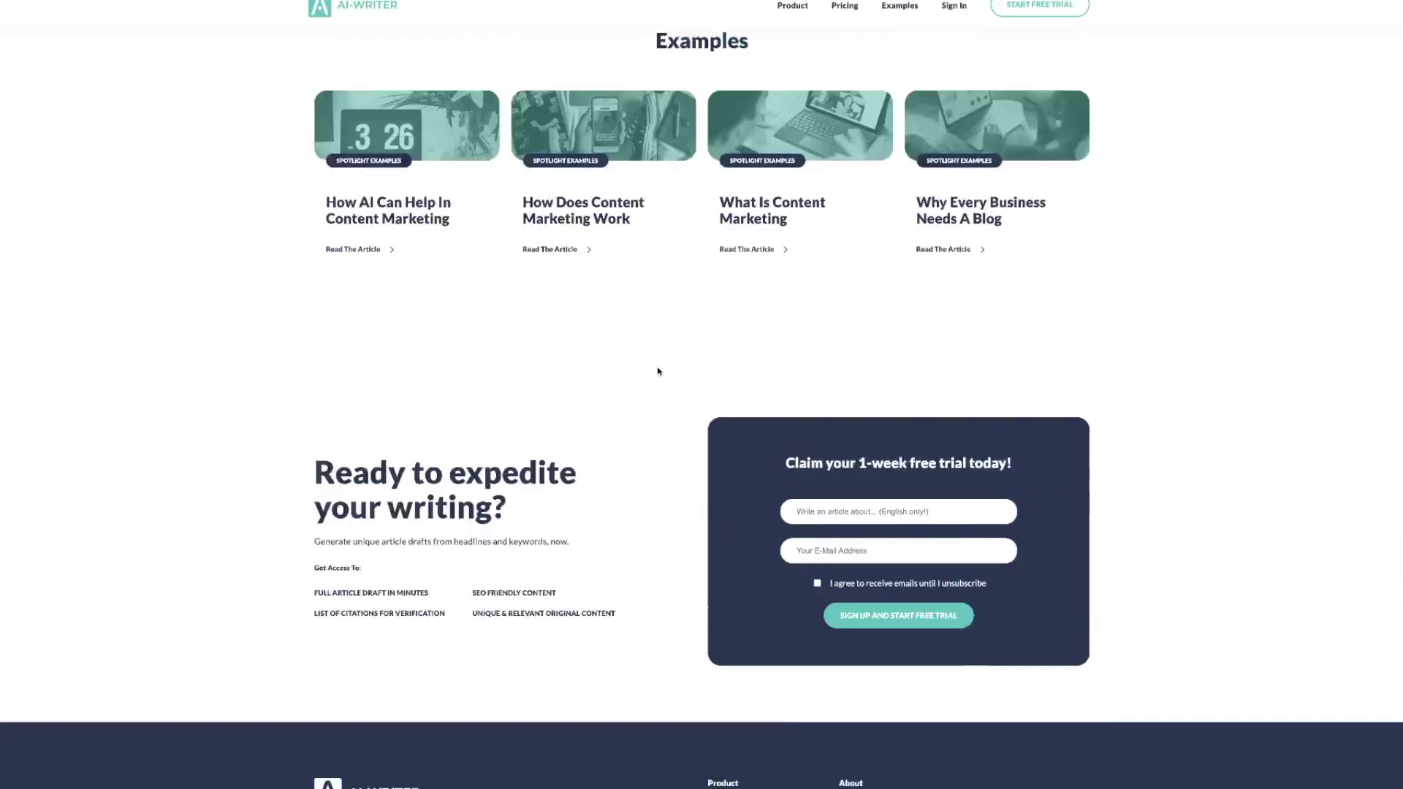
scroll(658, 374, "up", 10)
left_click(844, 17)
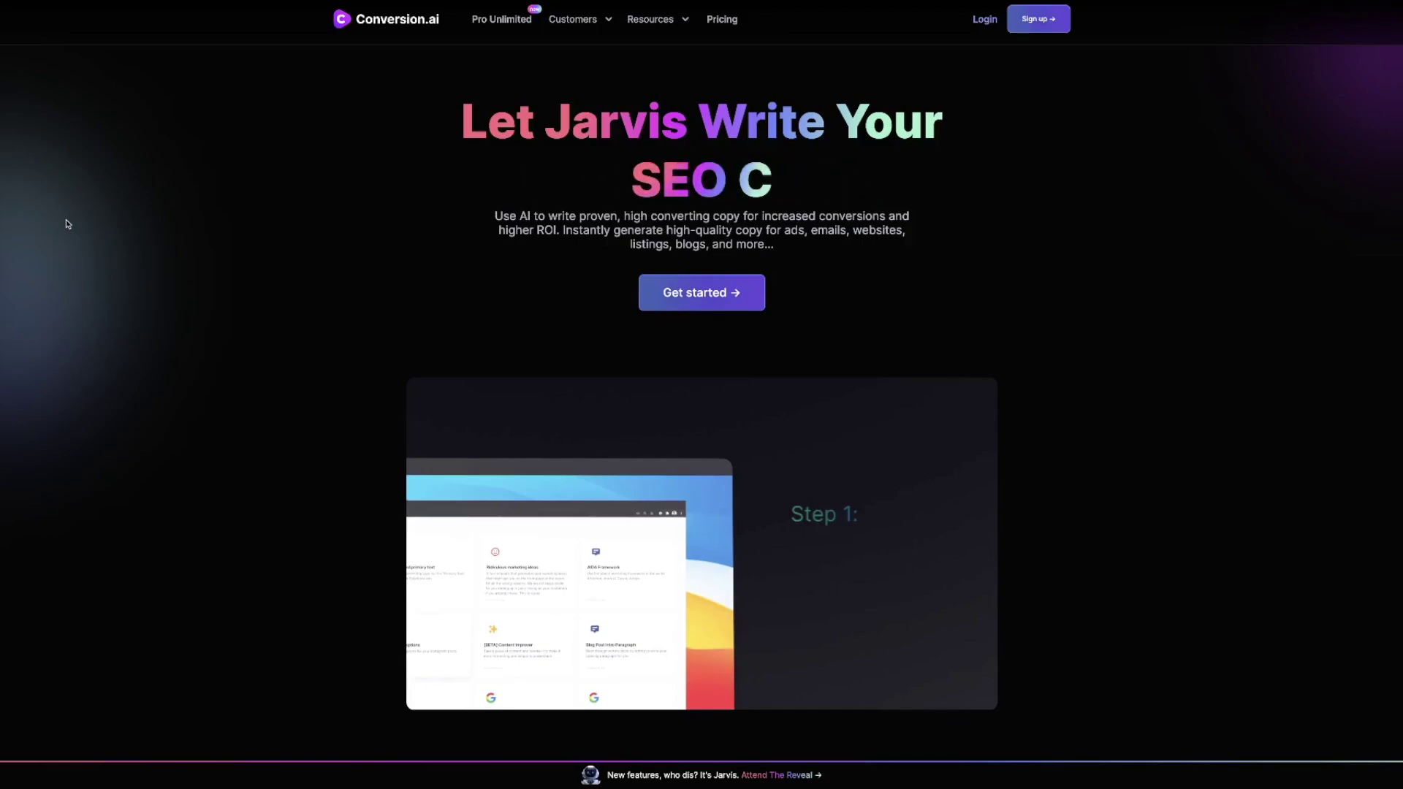
Step: Visit the Pro Unlimited plan page, then return to the Conversion.ai homepage
left_click(501, 19)
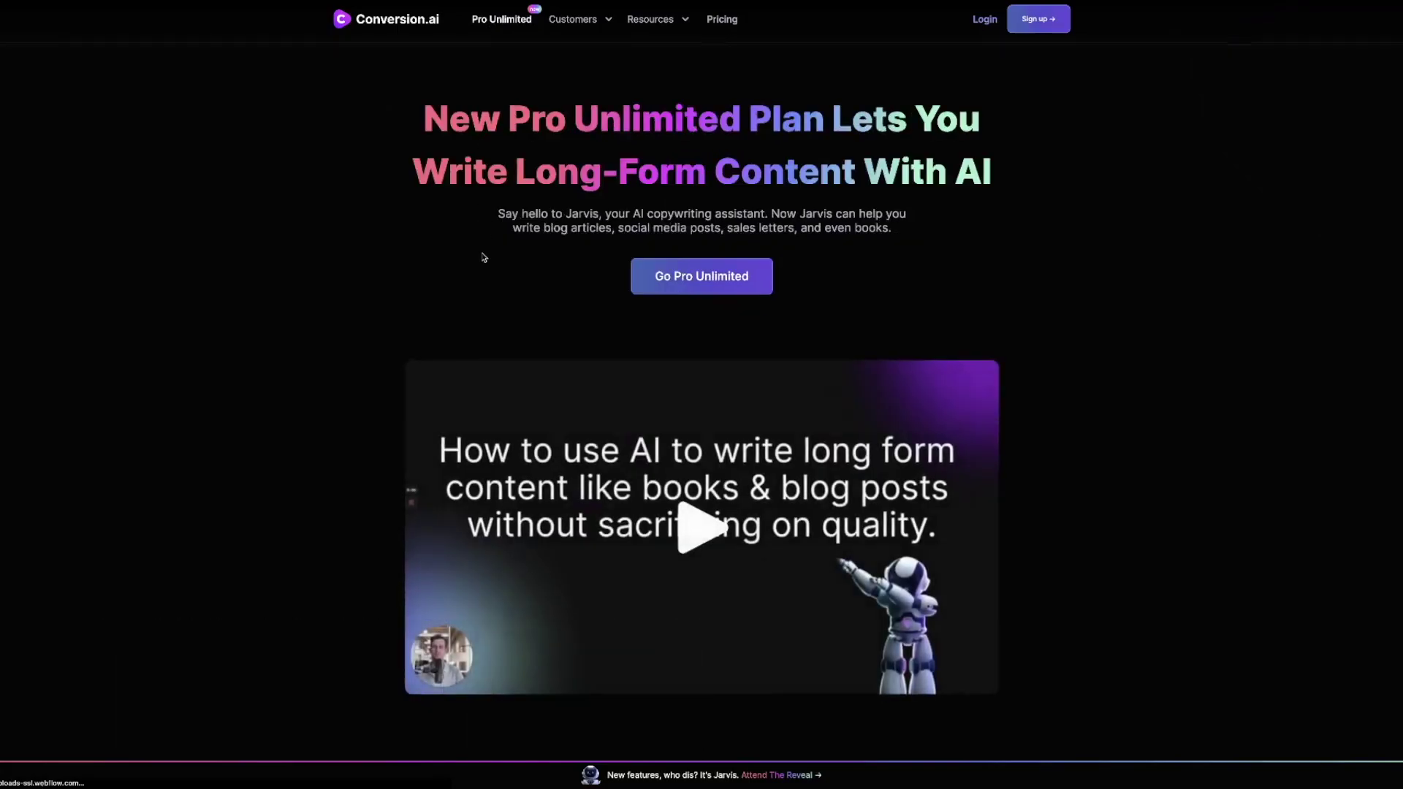
scroll(482, 256, "down", 4)
scroll(482, 255, "up", 4)
key("alt+Left")
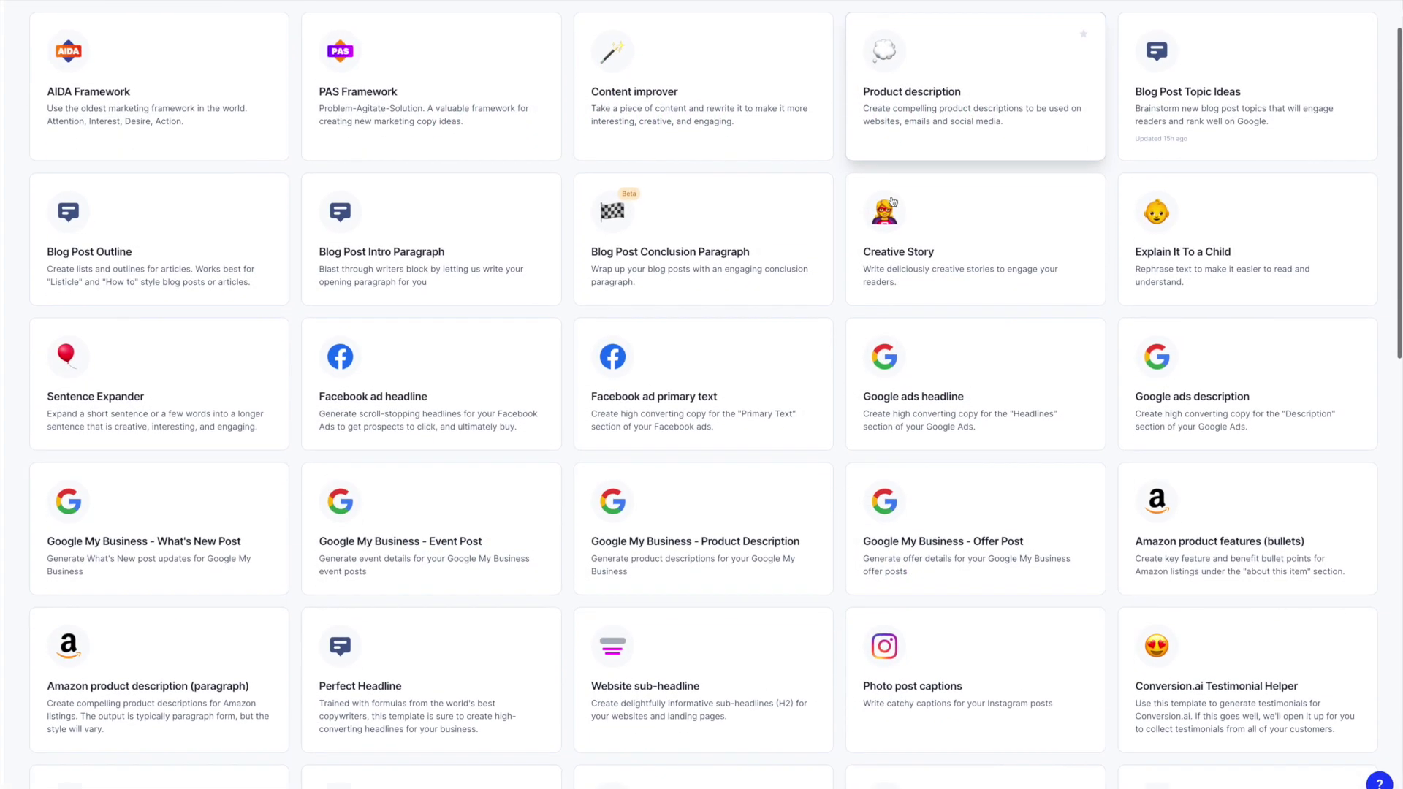
scroll(891, 202, "down", 2)
scroll(891, 202, "down", 1)
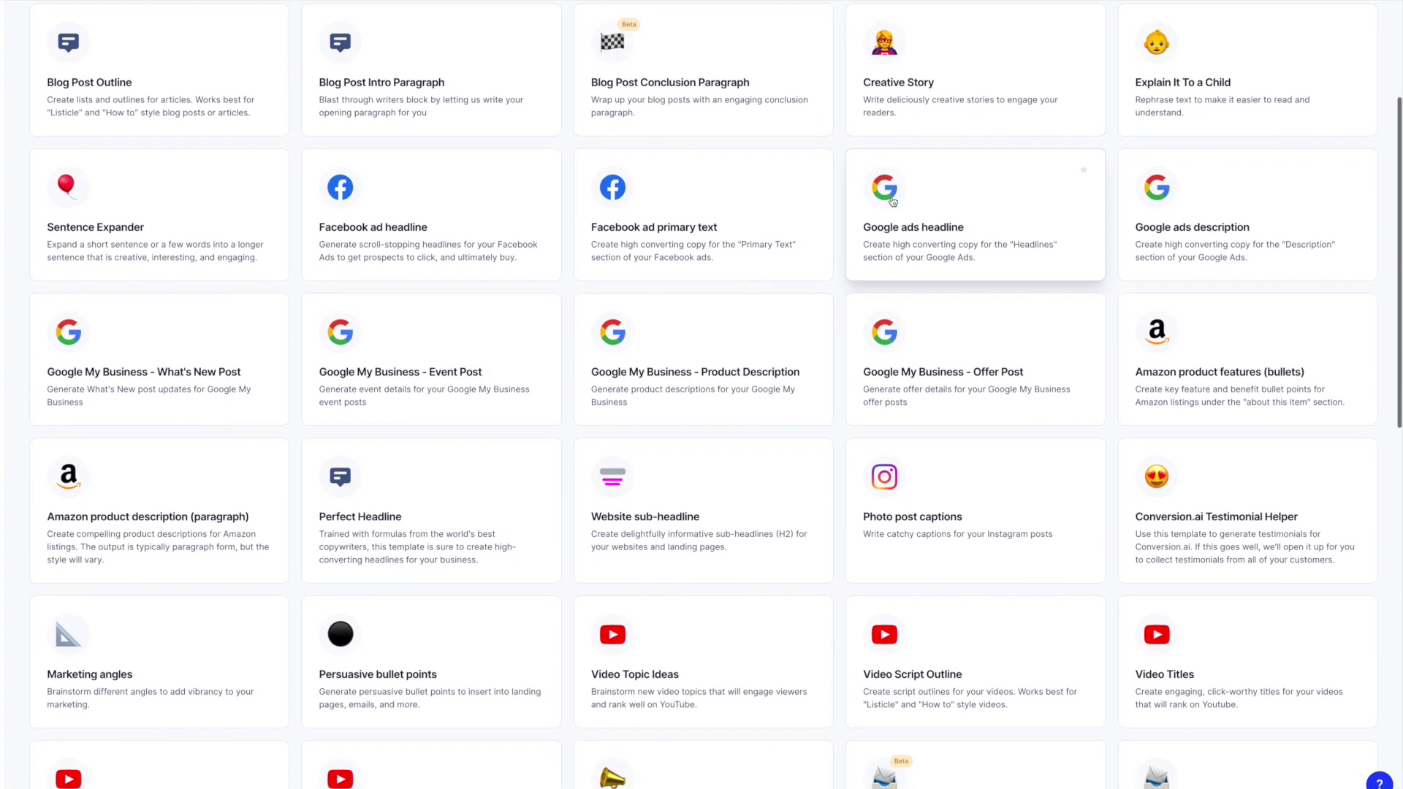
scroll(892, 202, "down", 1)
scroll(892, 201, "down", 1)
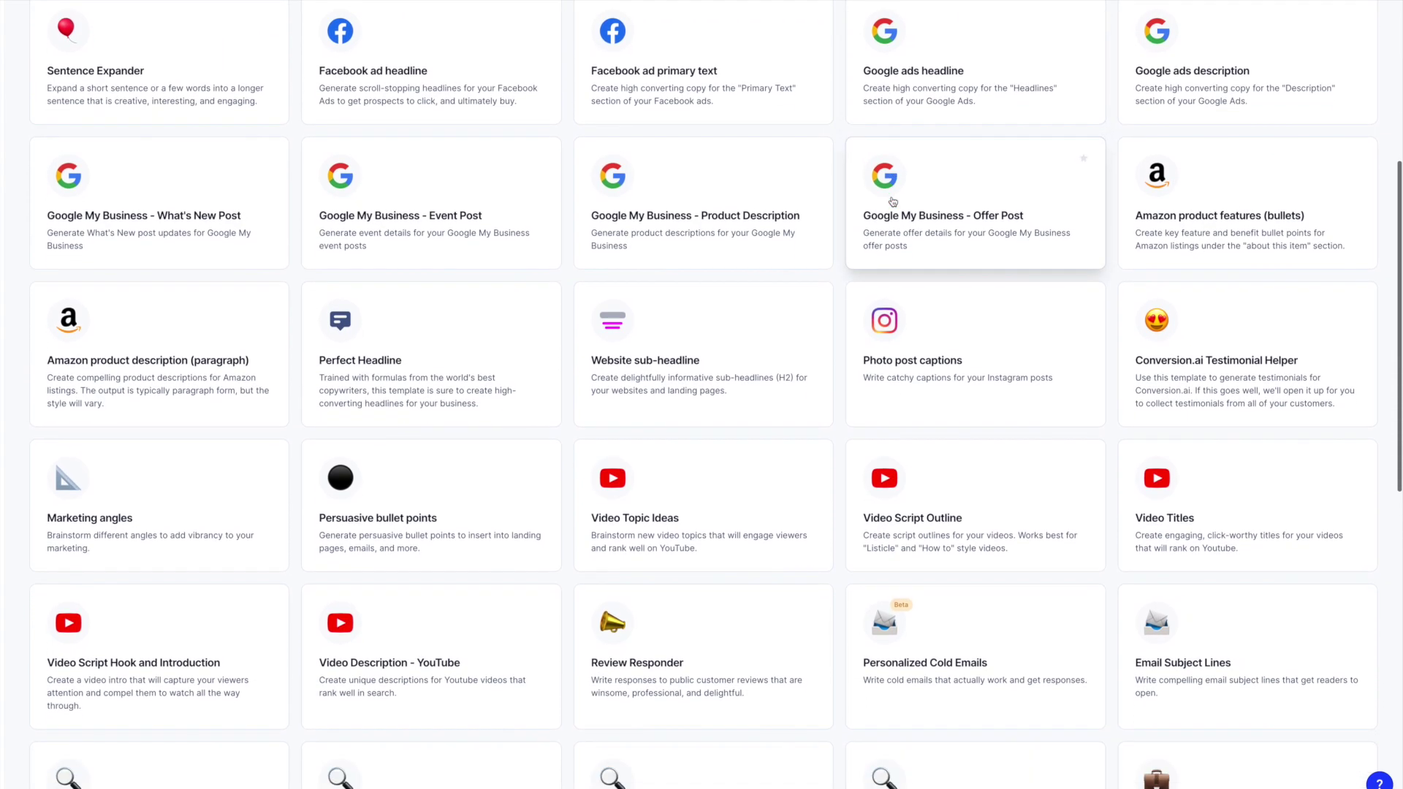
scroll(892, 202, "down", 1)
scroll(891, 202, "down", 1)
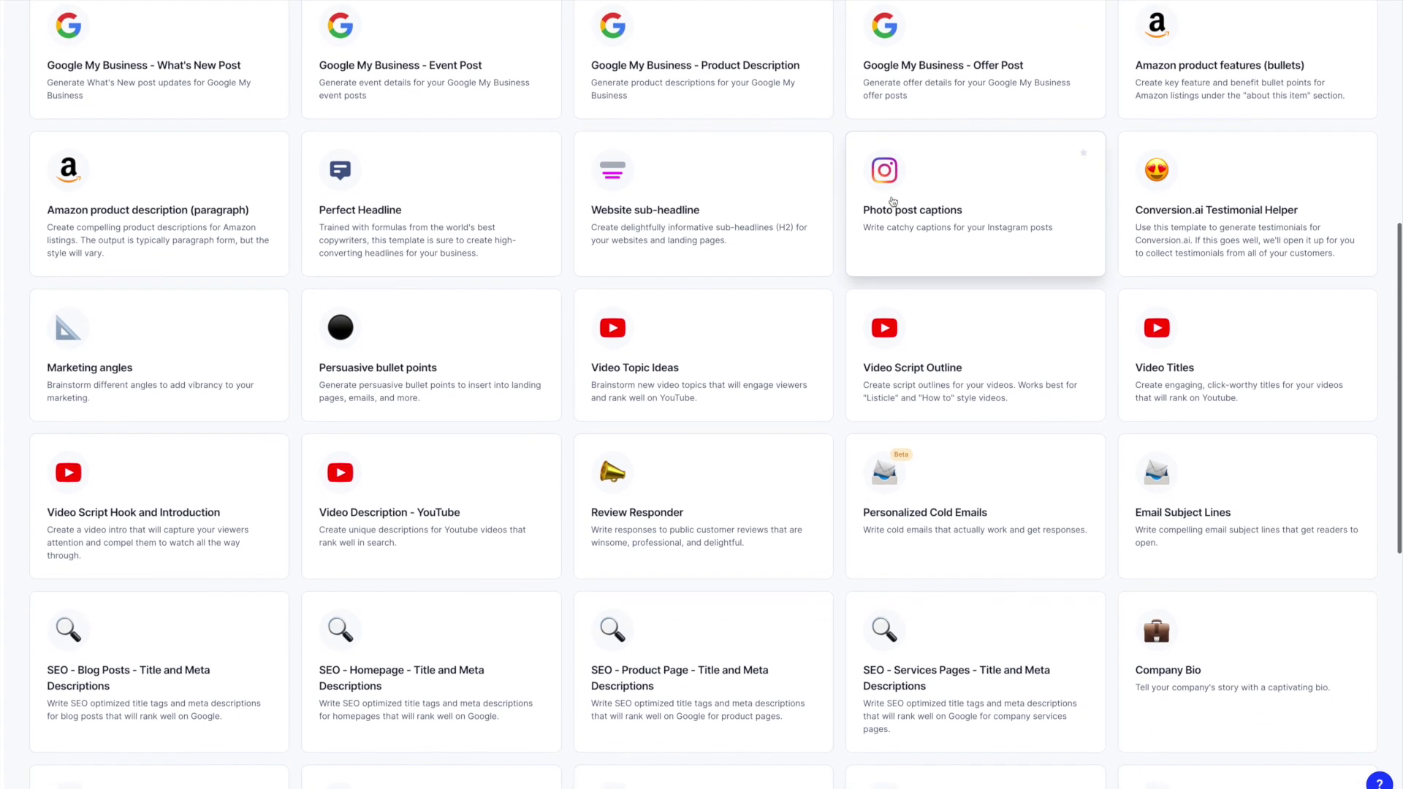
scroll(891, 202, "down", 1)
scroll(892, 202, "down", 1)
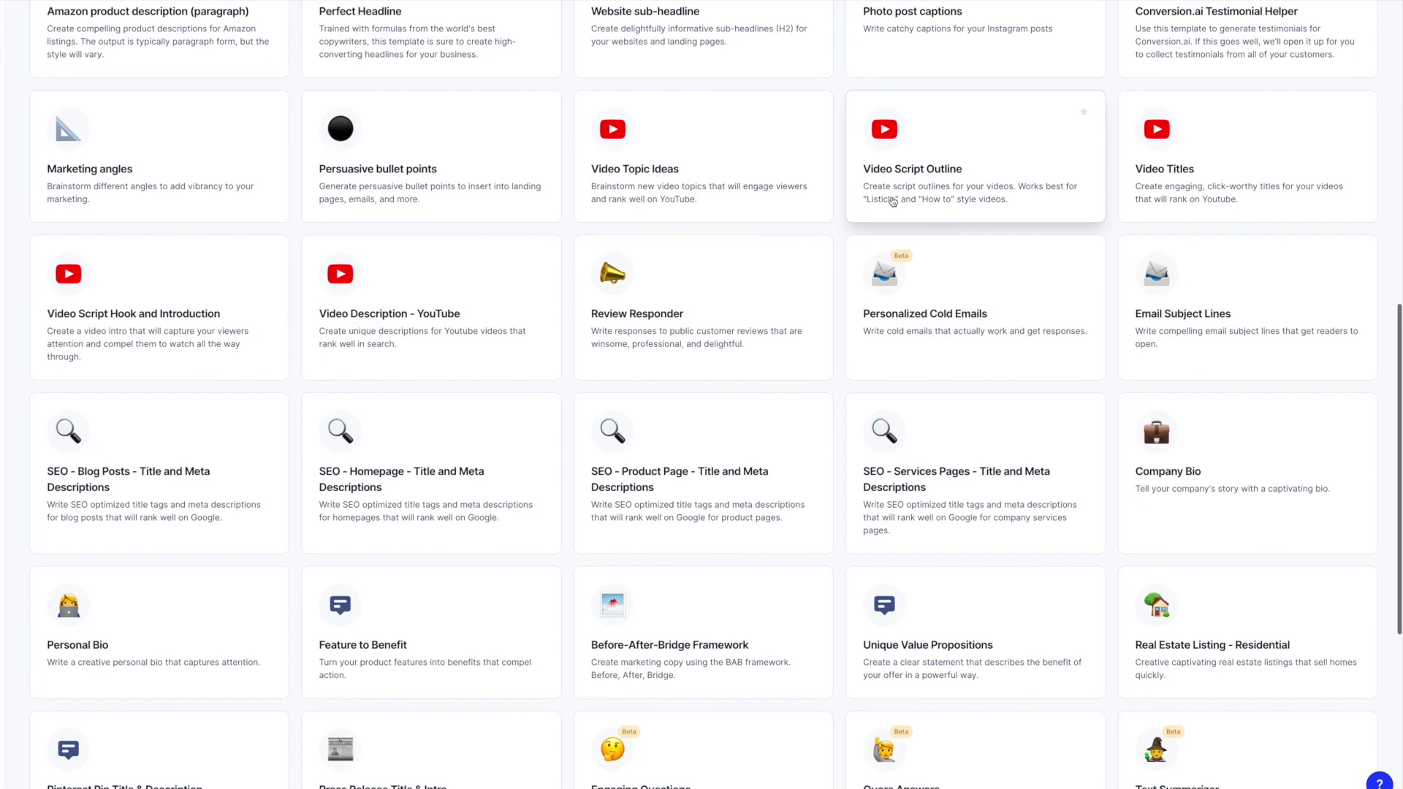
scroll(892, 203, "down", 1)
scroll(891, 202, "down", 1)
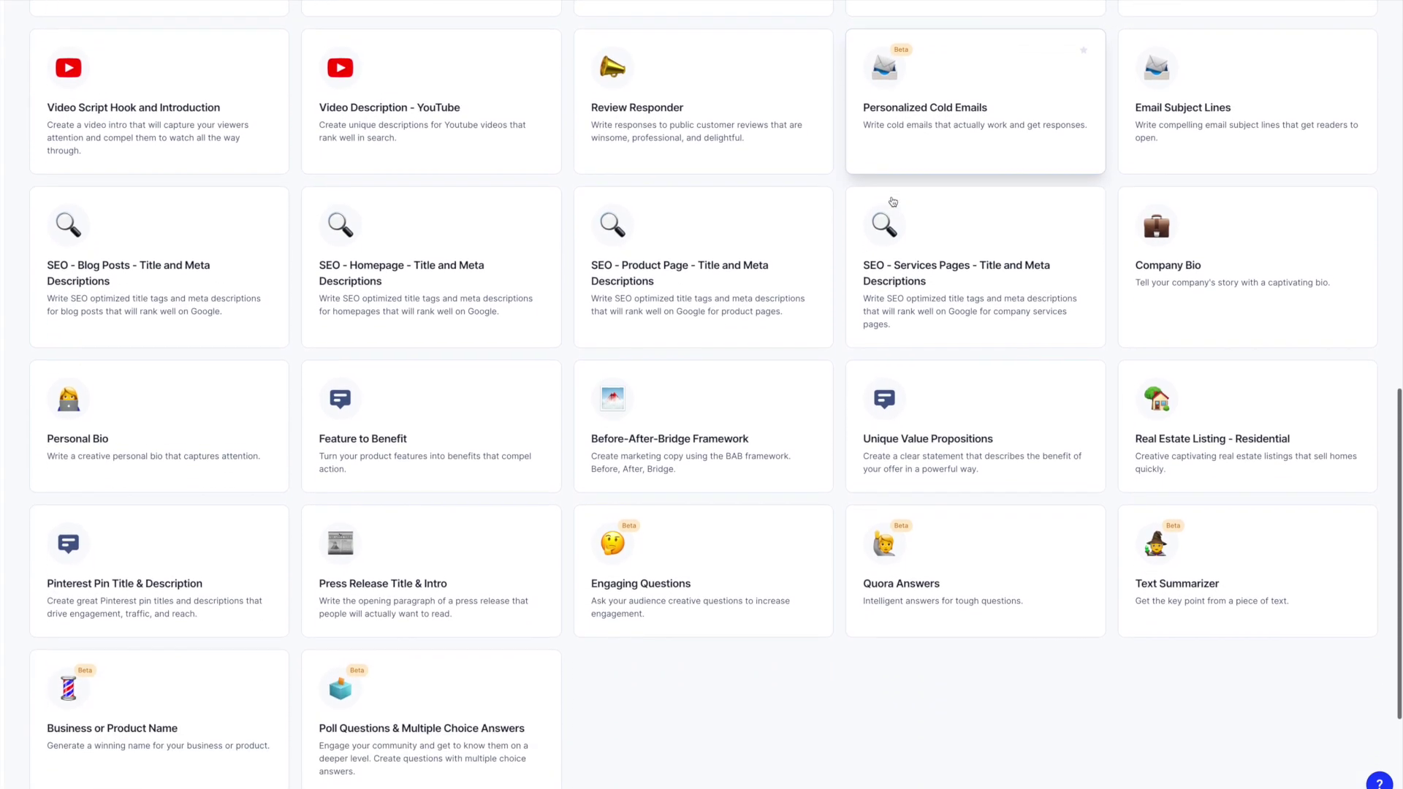
scroll(892, 203, "down", 1)
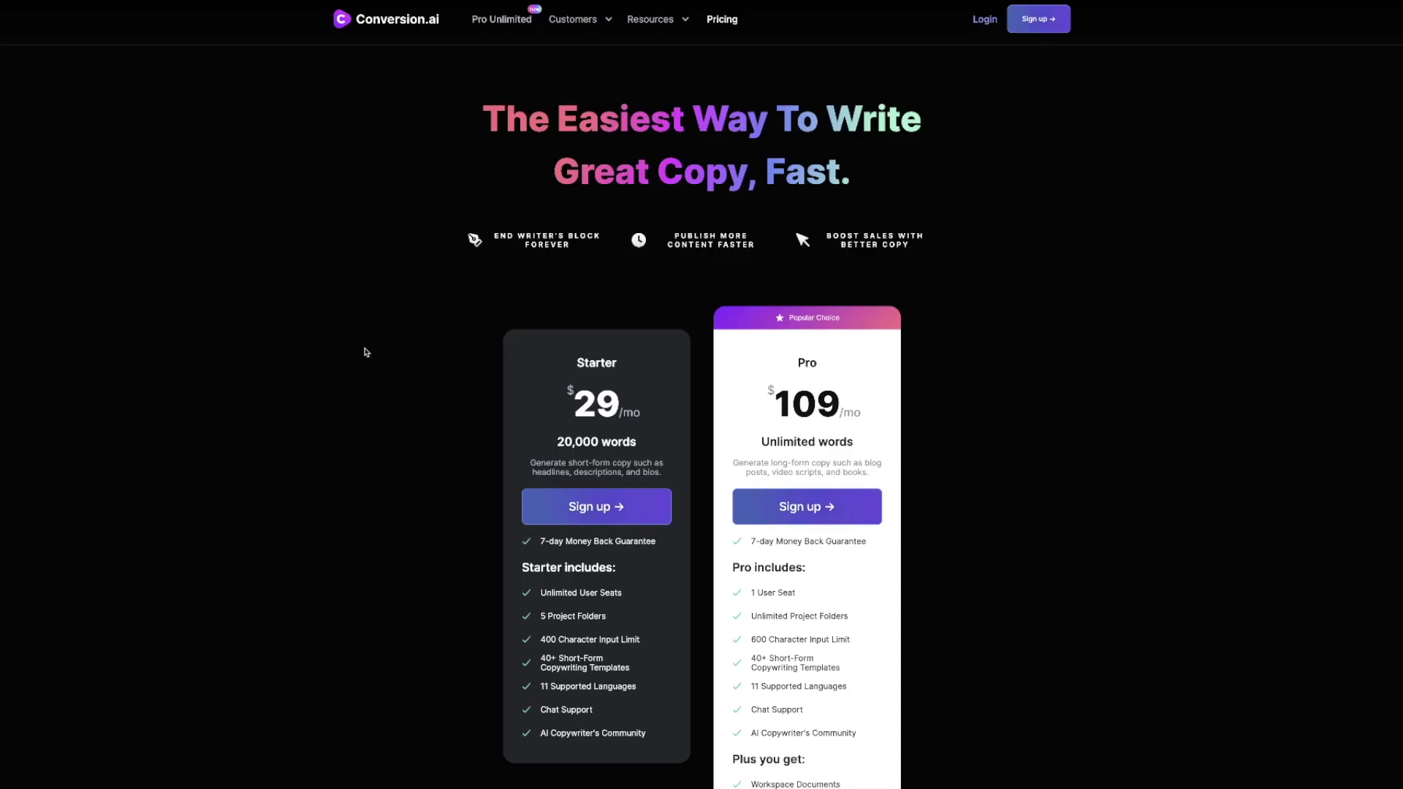
scroll(364, 353, "down", 2)
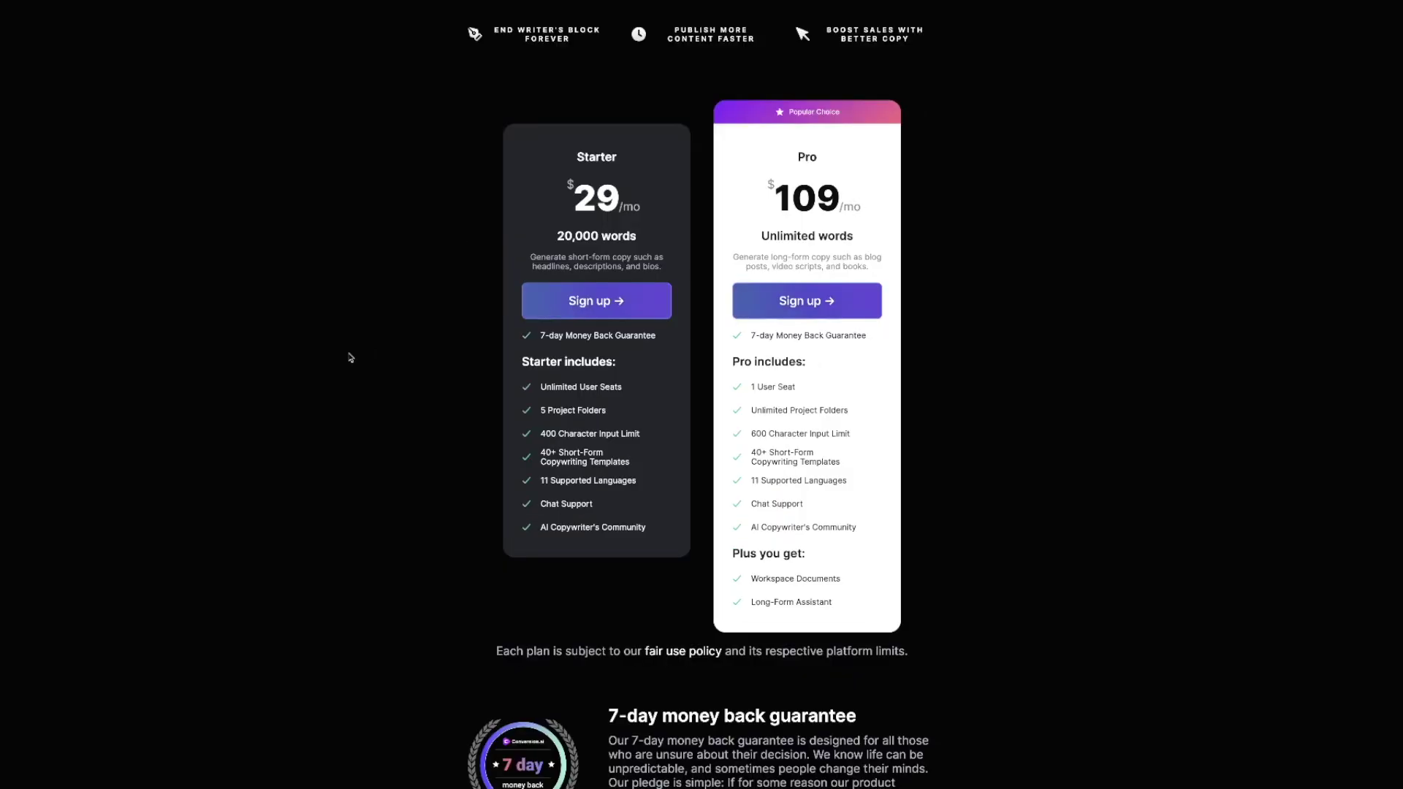
scroll(350, 358, "up", 2)
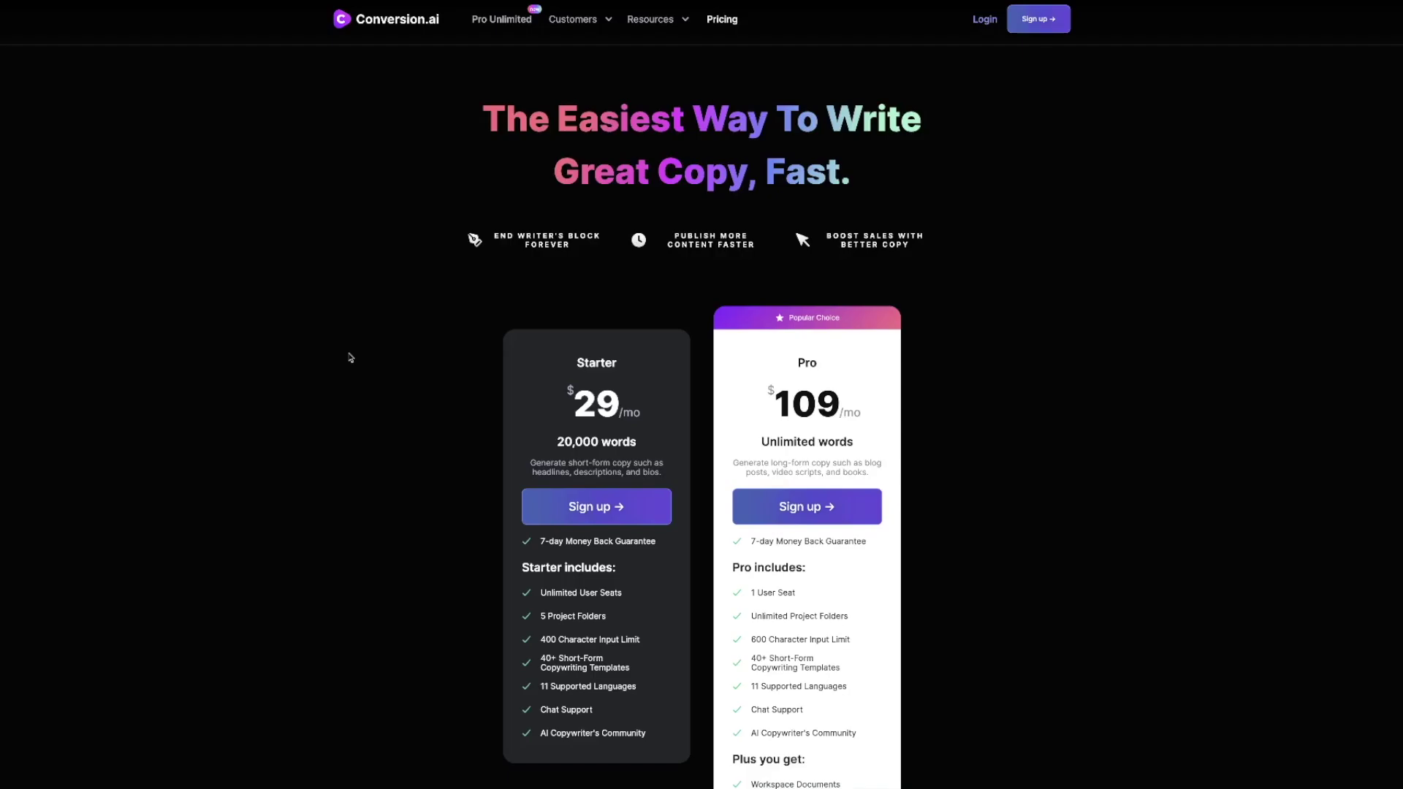
Step: Open the #JarvisLove testimonials page from the Customers menu
left_click(573, 18)
left_click(615, 56)
scroll(418, 283, "down", 2)
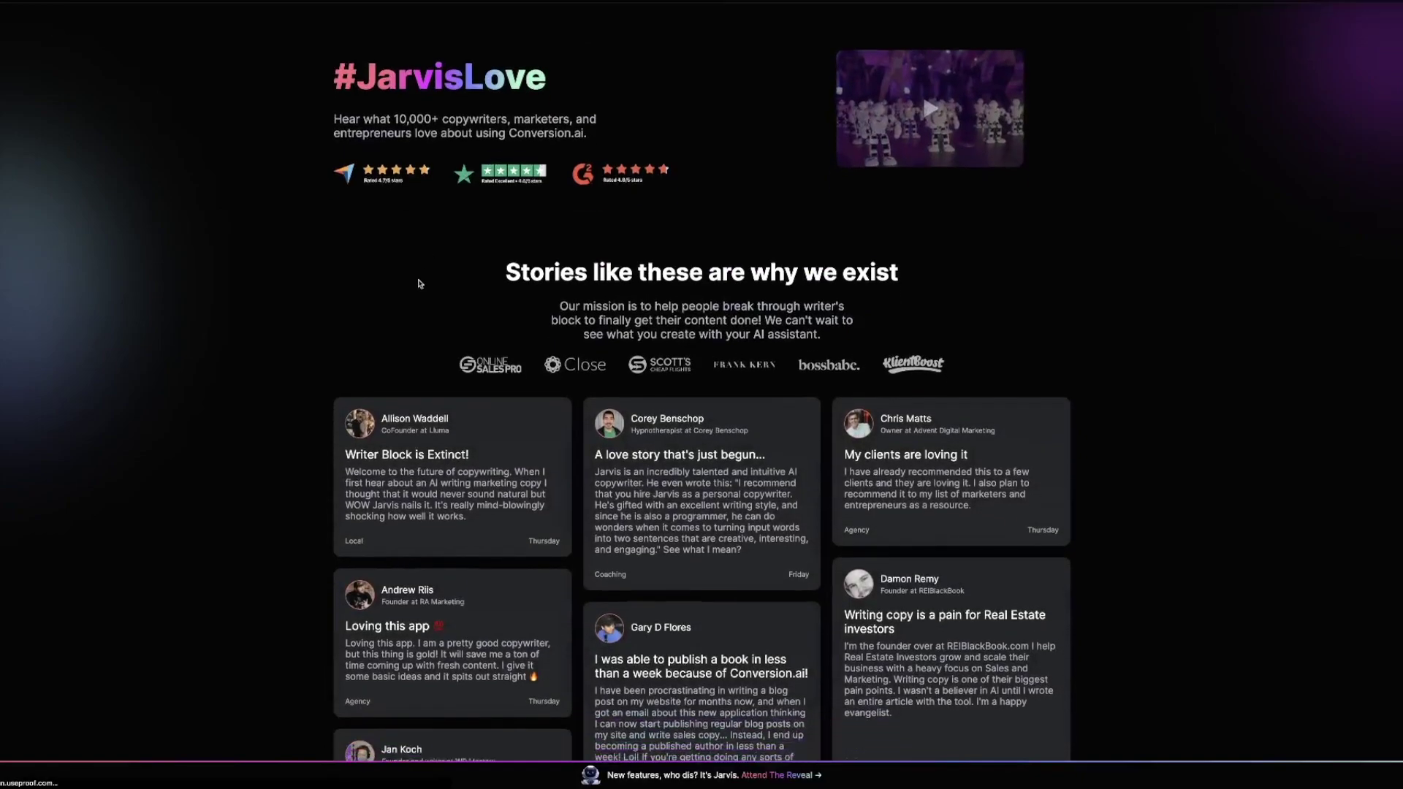
scroll(418, 283, "down", 2)
scroll(418, 283, "down", 2)
scroll(417, 282, "down", 2)
scroll(418, 282, "down", 2)
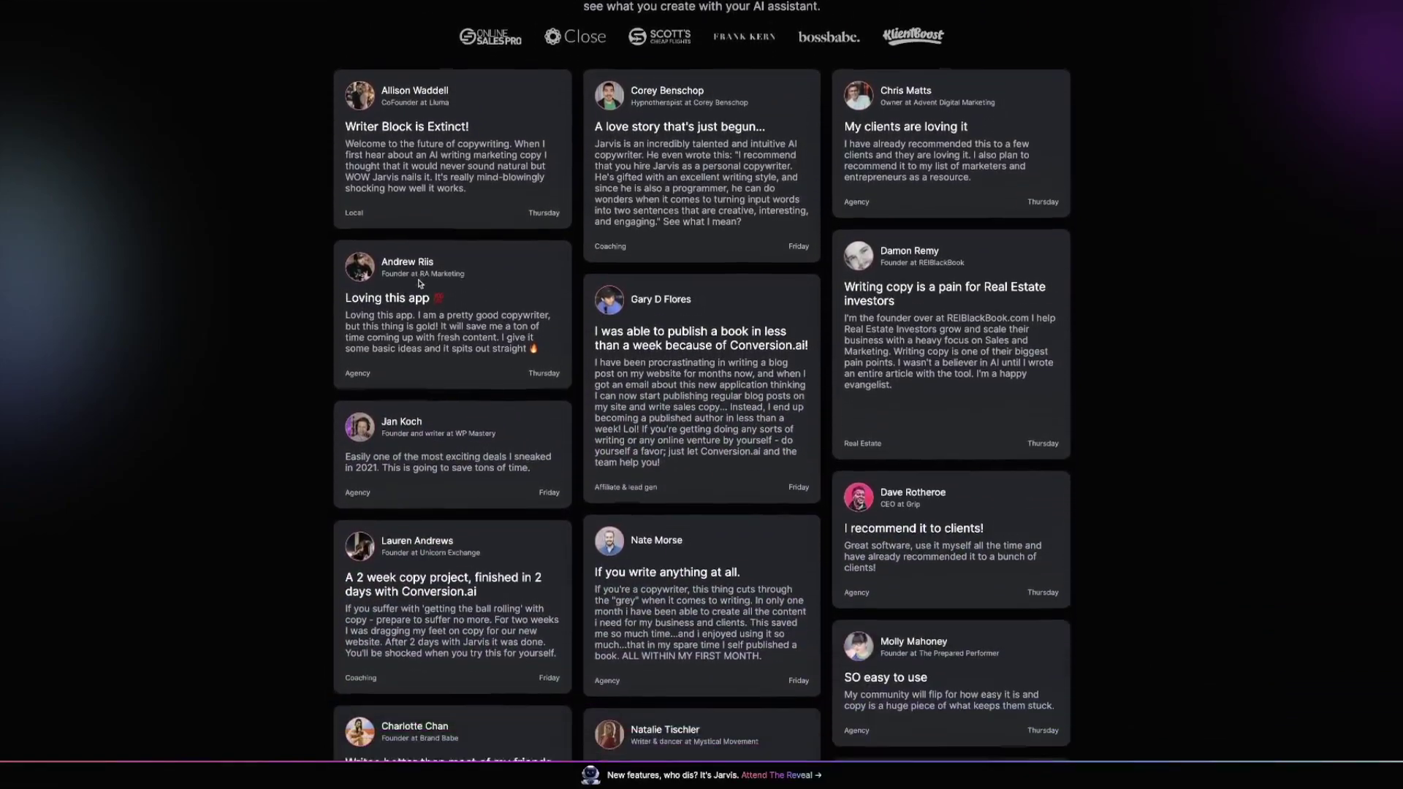
scroll(417, 283, "down", 1)
scroll(418, 283, "down", 2)
scroll(418, 283, "down", 1)
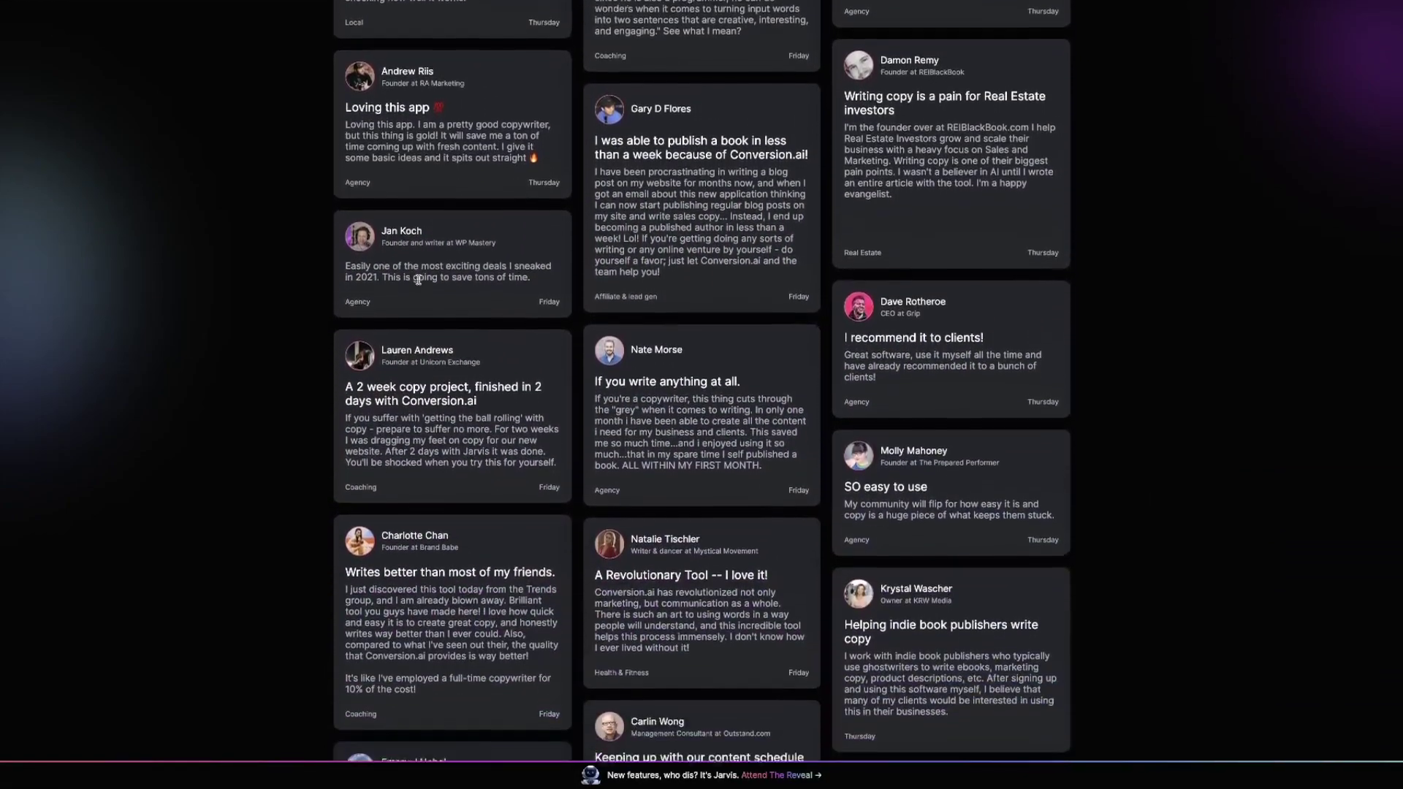
scroll(418, 283, "down", 2)
scroll(418, 282, "down", 2)
scroll(418, 283, "down", 2)
scroll(417, 282, "down", 2)
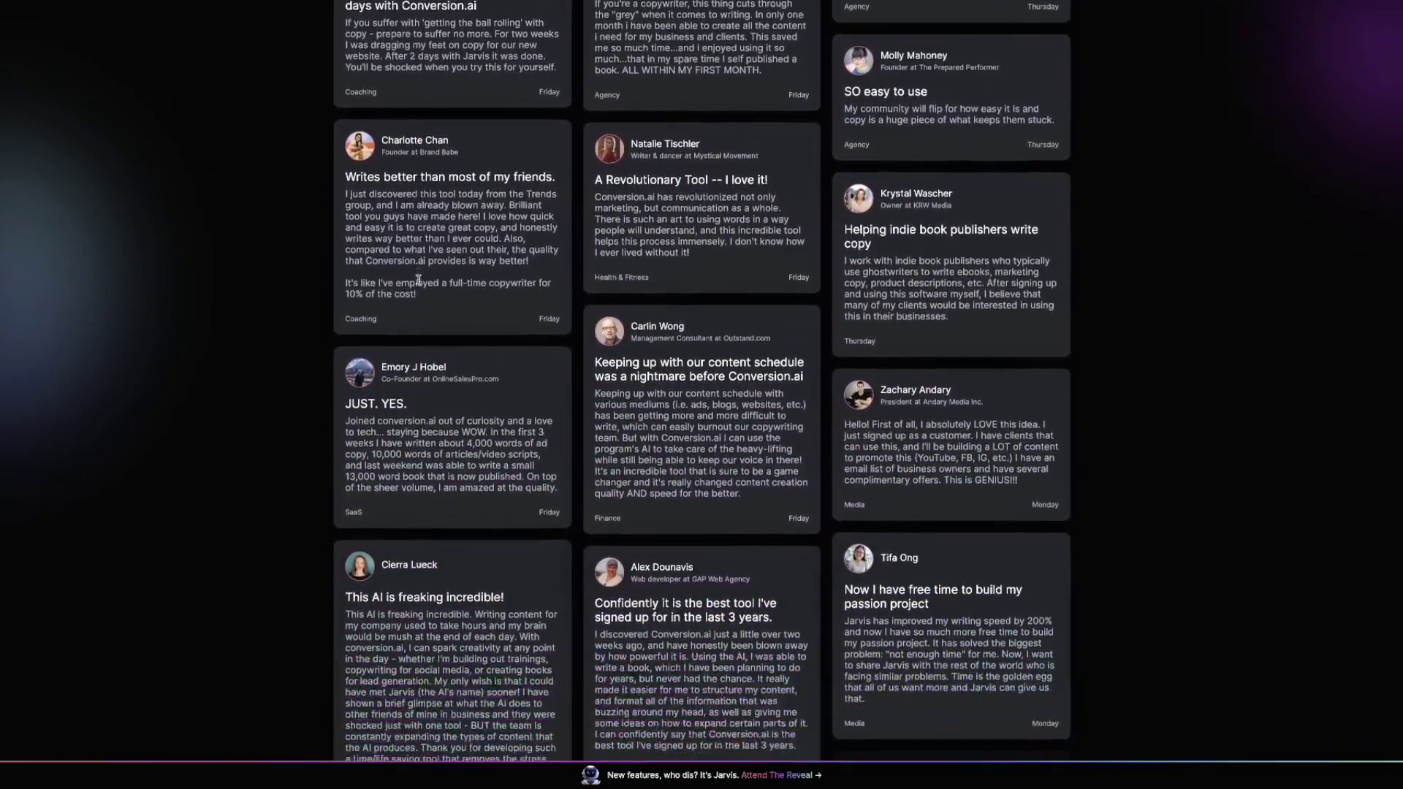
scroll(418, 283, "down", 1)
scroll(418, 284, "down", 1)
scroll(418, 283, "down", 1)
scroll(418, 284, "down", 1)
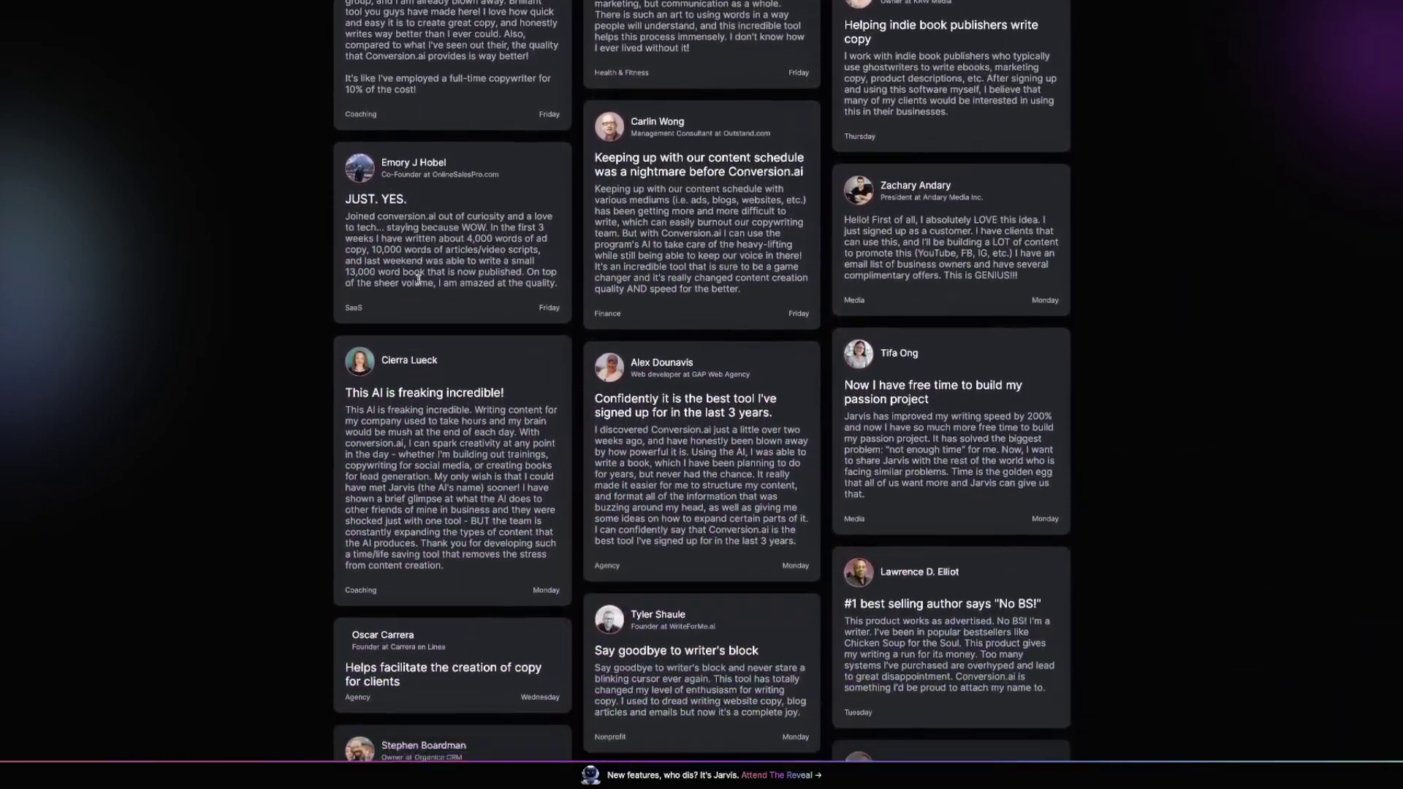
scroll(418, 283, "down", 1)
scroll(417, 283, "up", 10)
scroll(418, 284, "up", 2)
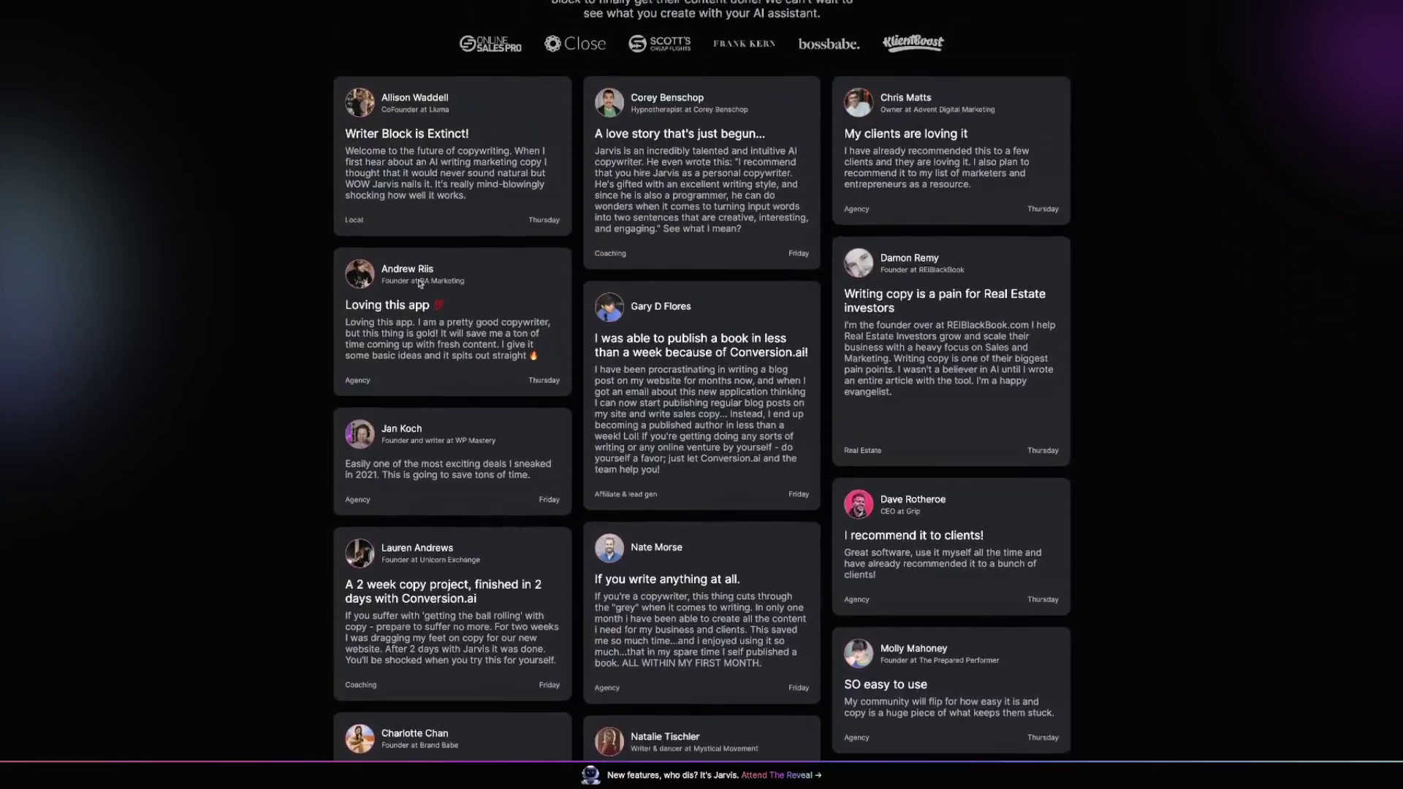
scroll(418, 284, "up", 4)
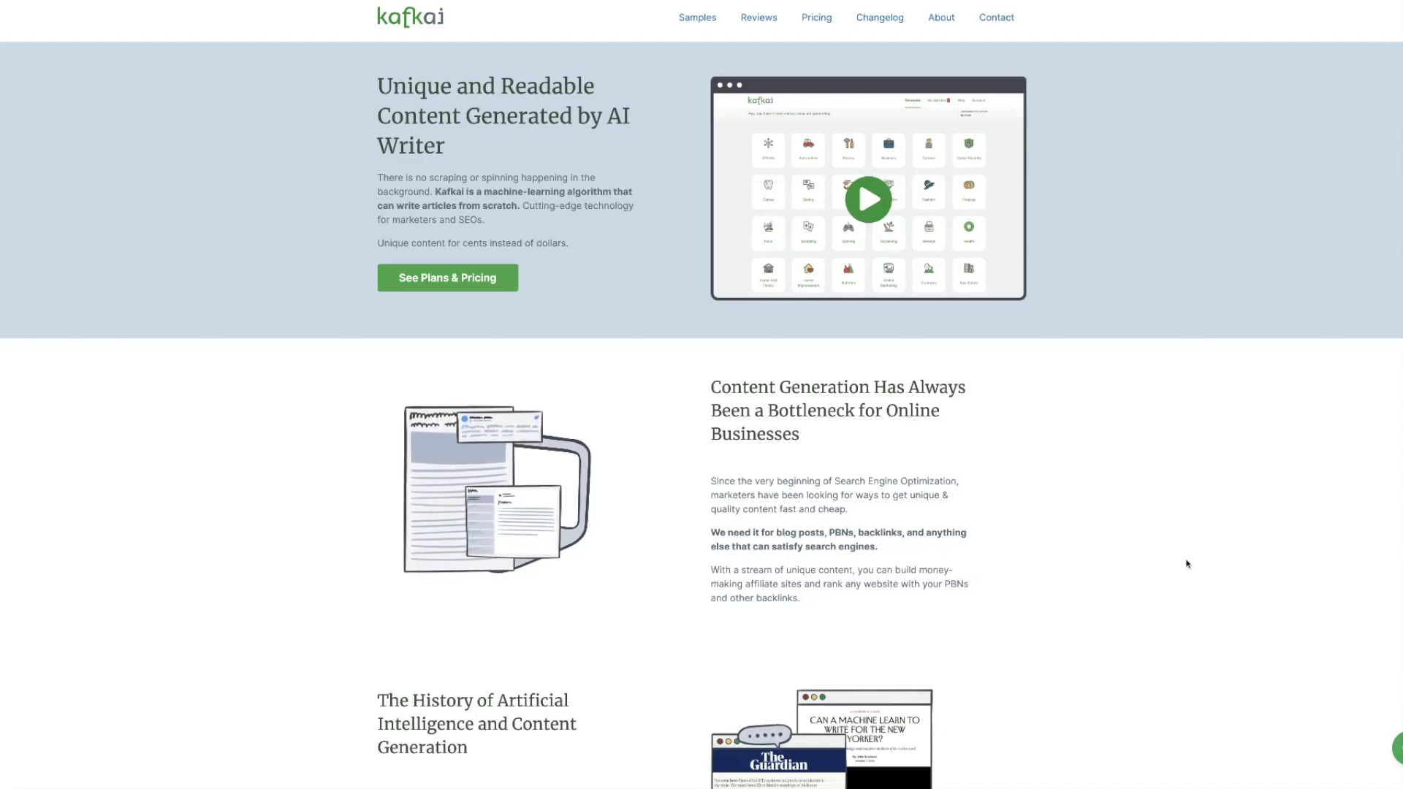
scroll(1187, 564, "down", 1)
scroll(1187, 564, "down", 1)
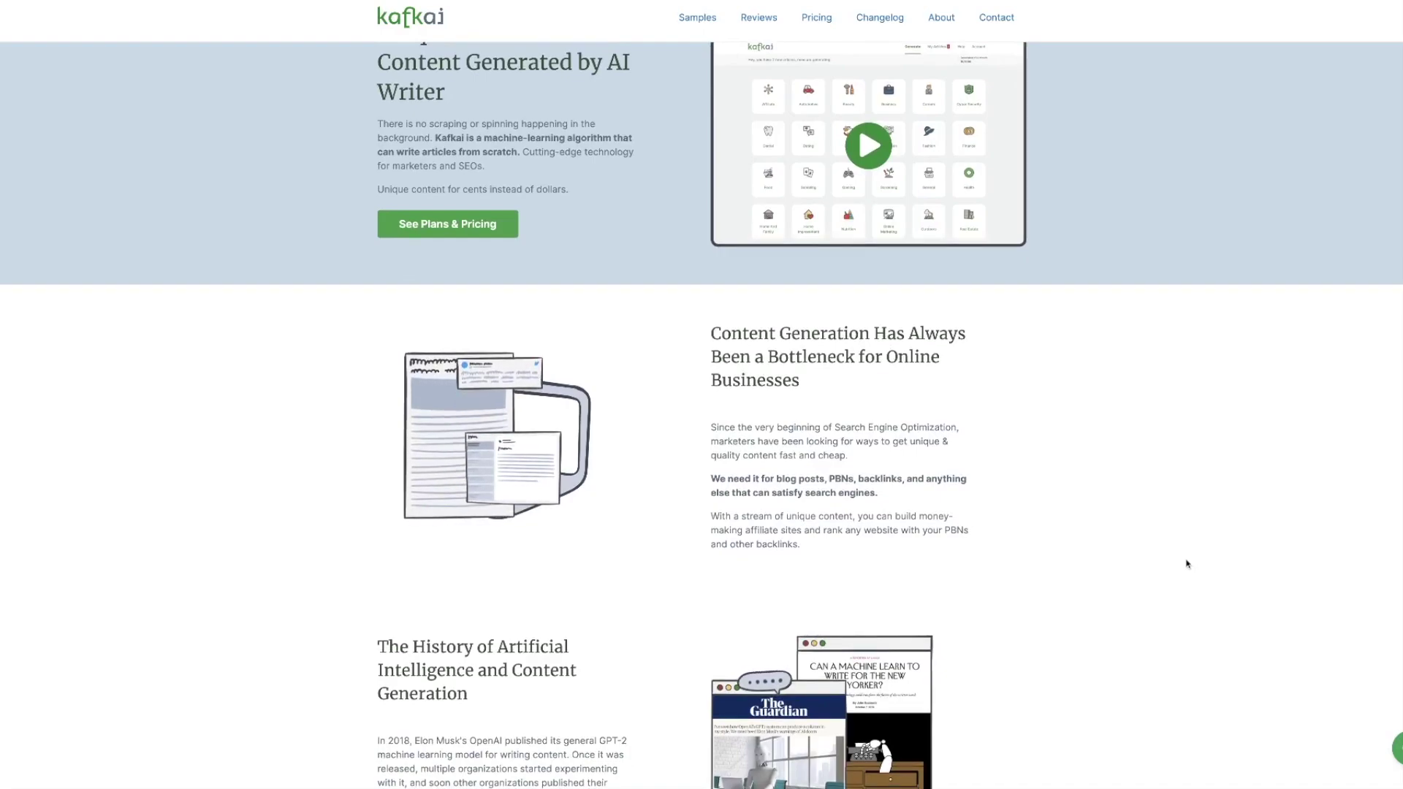
scroll(1187, 563, "down", 1)
scroll(1188, 564, "up", 2)
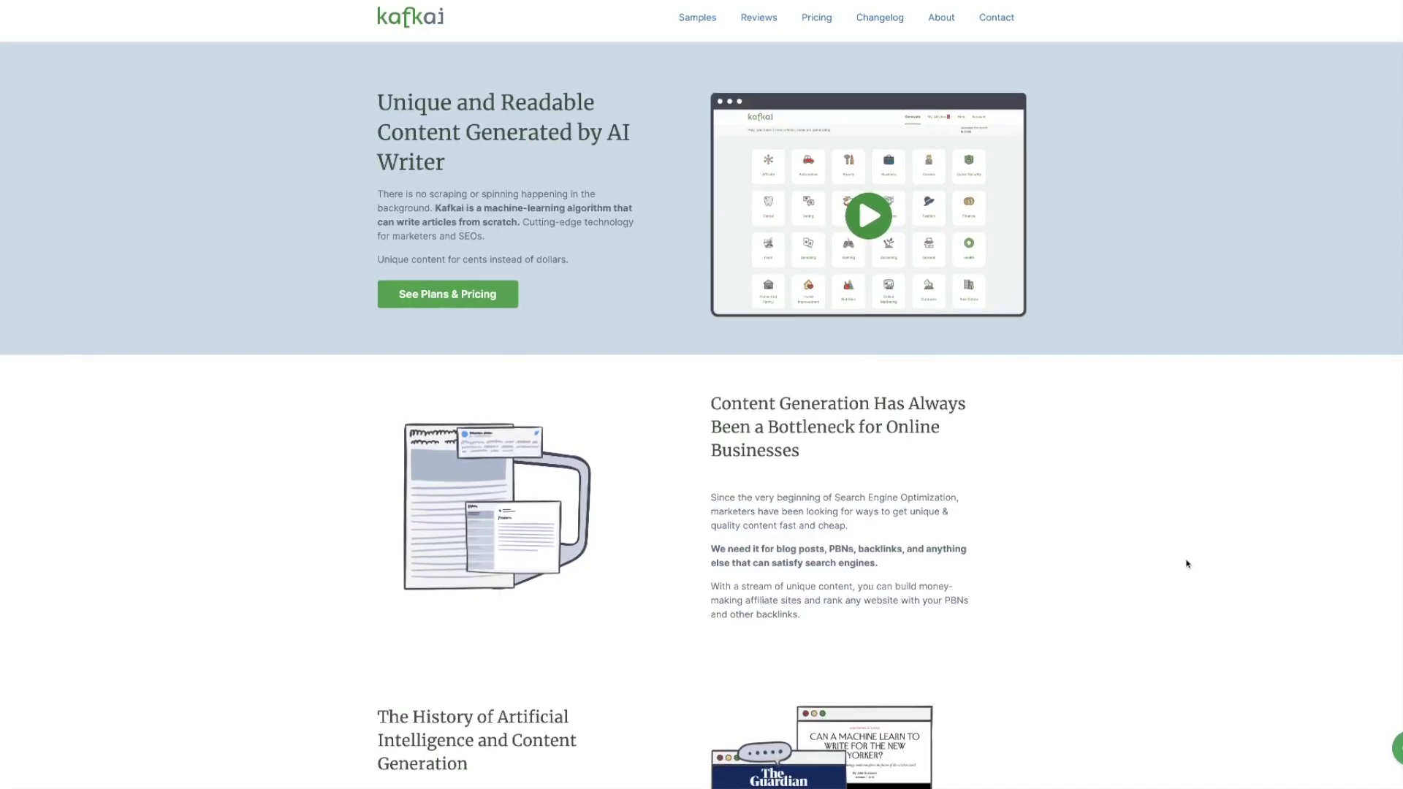
Step: Open Kafkai's Samples, view Weight Loss, then the Home Improvement curtains article
left_click(697, 17)
scroll(986, 364, "down", 2)
scroll(986, 365, "down", 3)
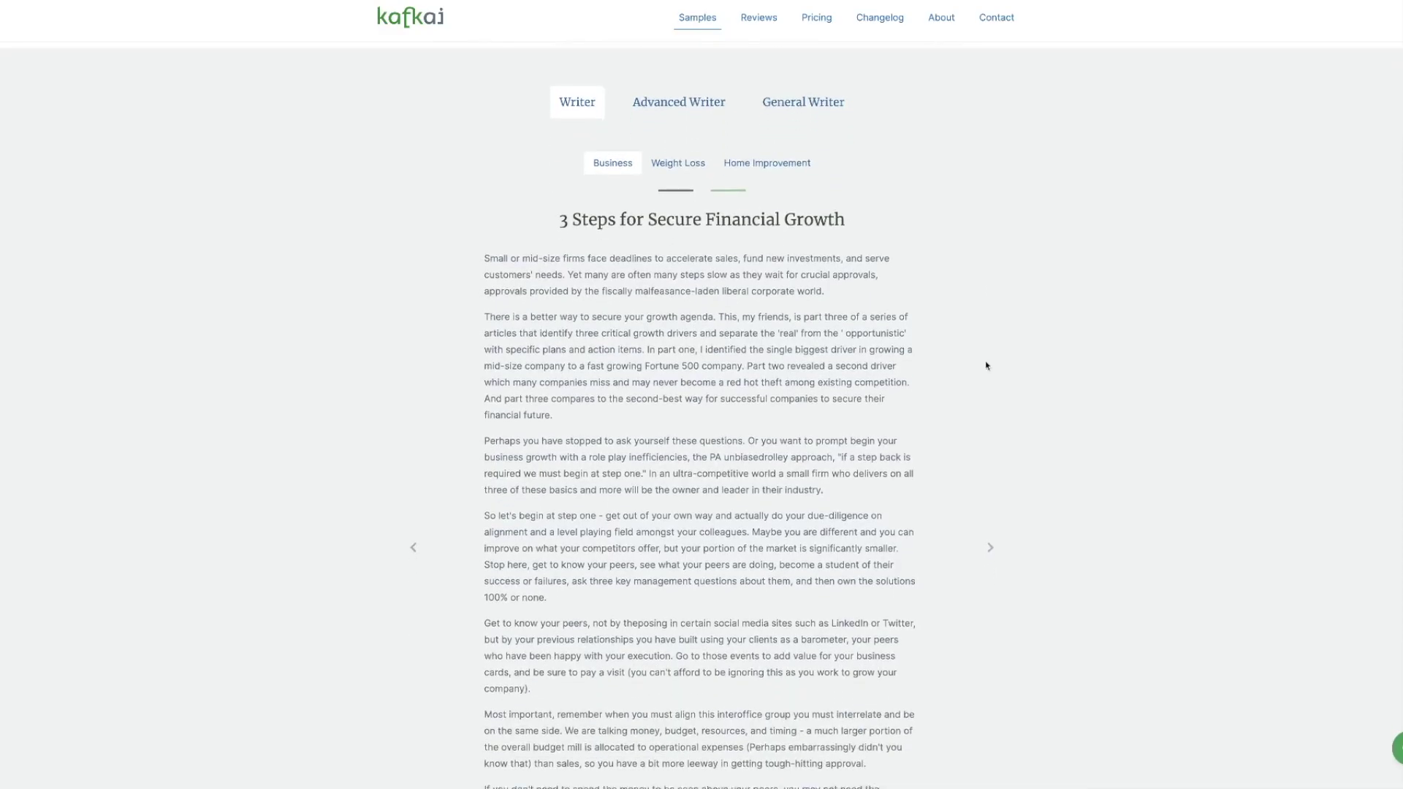
scroll(986, 365, "down", 3)
scroll(986, 365, "down", 2)
scroll(987, 364, "down", 2)
scroll(987, 365, "up", 5)
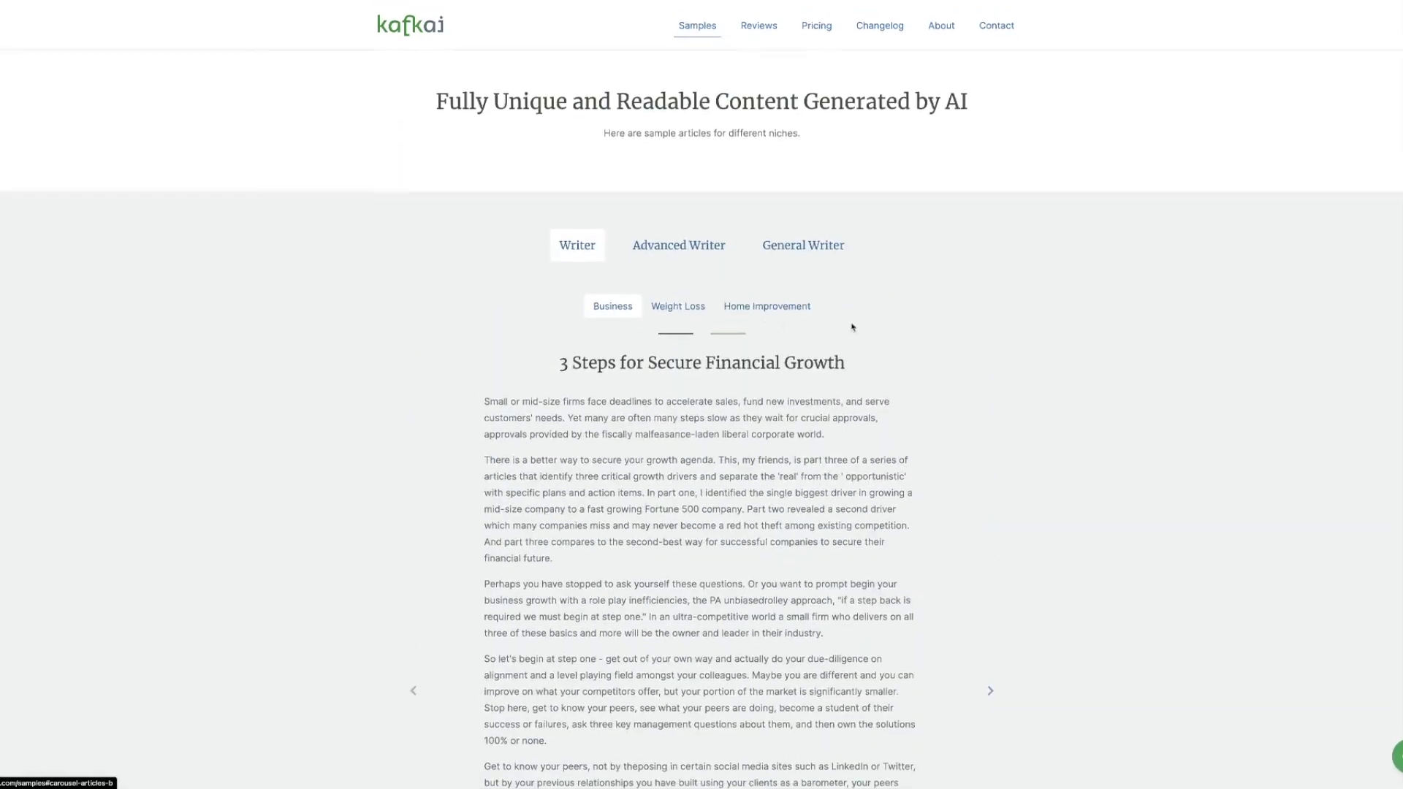
left_click(677, 298)
left_click(764, 303)
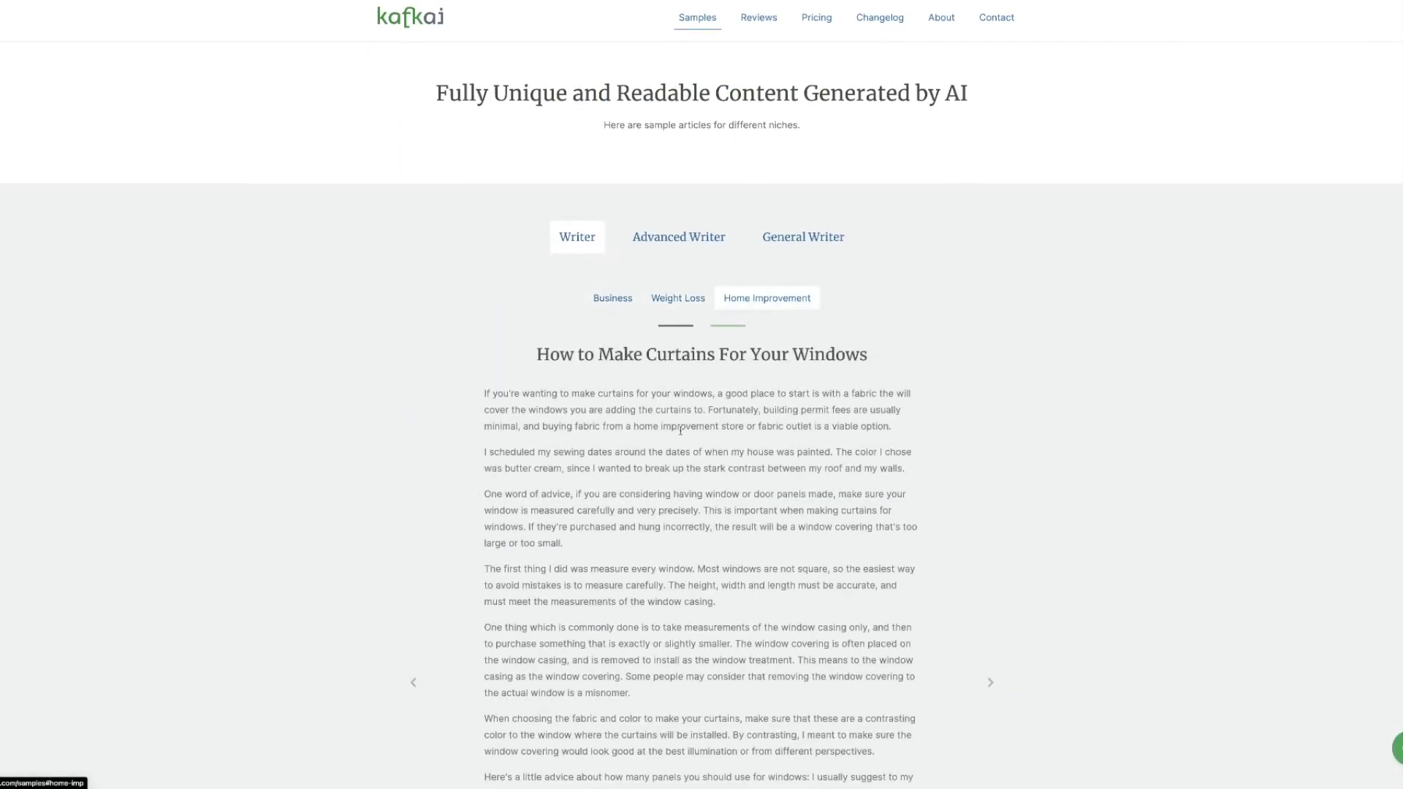
scroll(680, 435, "down", 3)
scroll(681, 434, "down", 3)
scroll(681, 434, "down", 4)
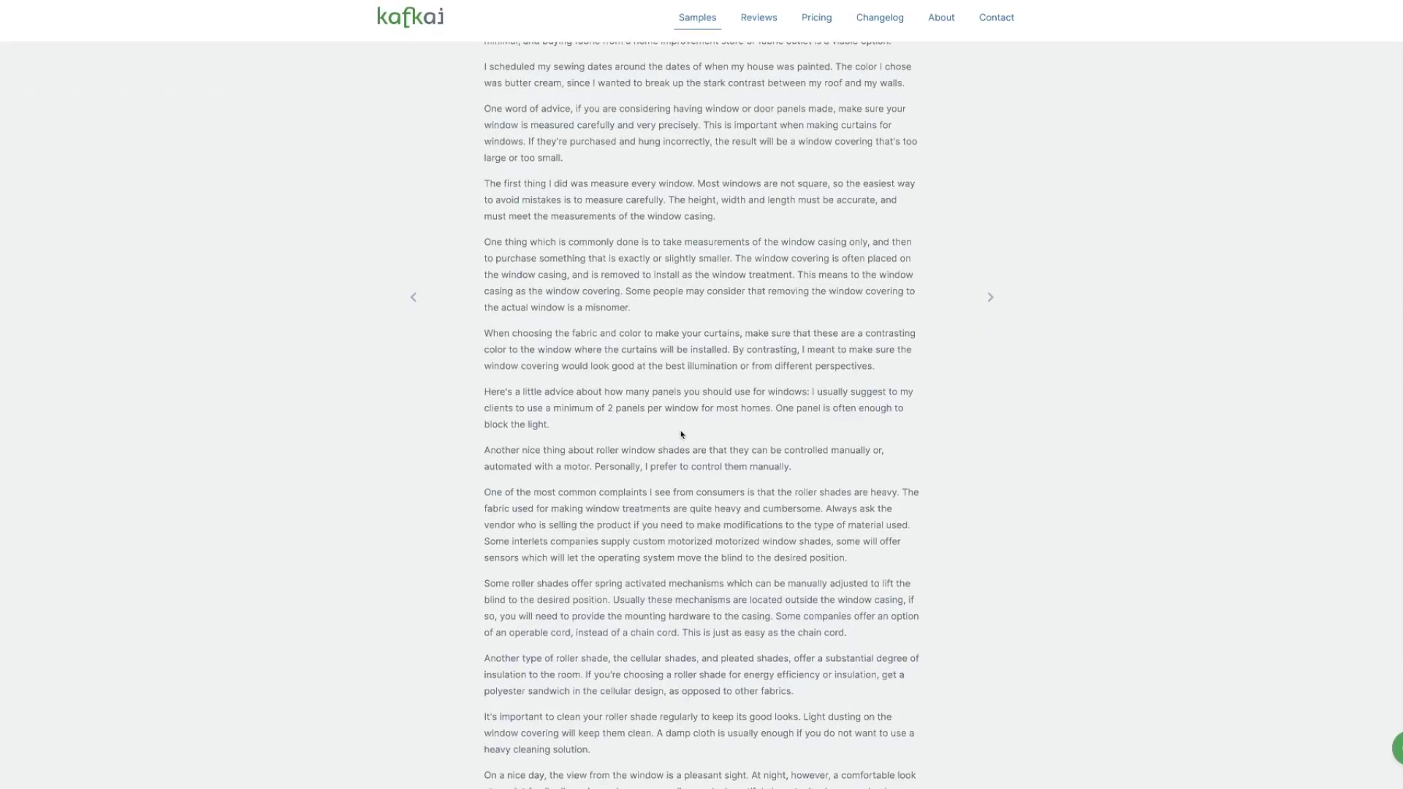
scroll(1033, 495, "up", 3)
scroll(1033, 495, "up", 5)
scroll(1032, 495, "up", 2)
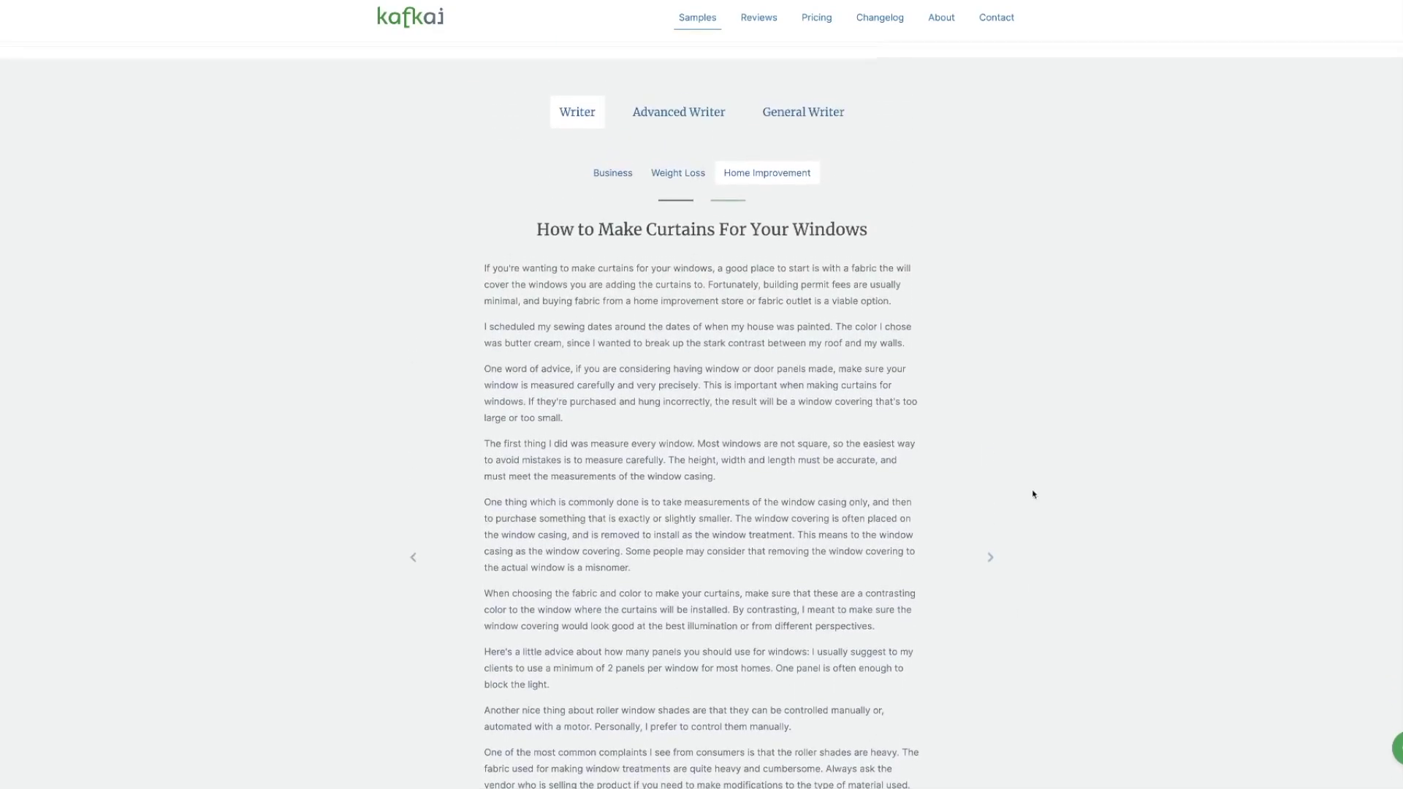
scroll(1033, 494, "up", 2)
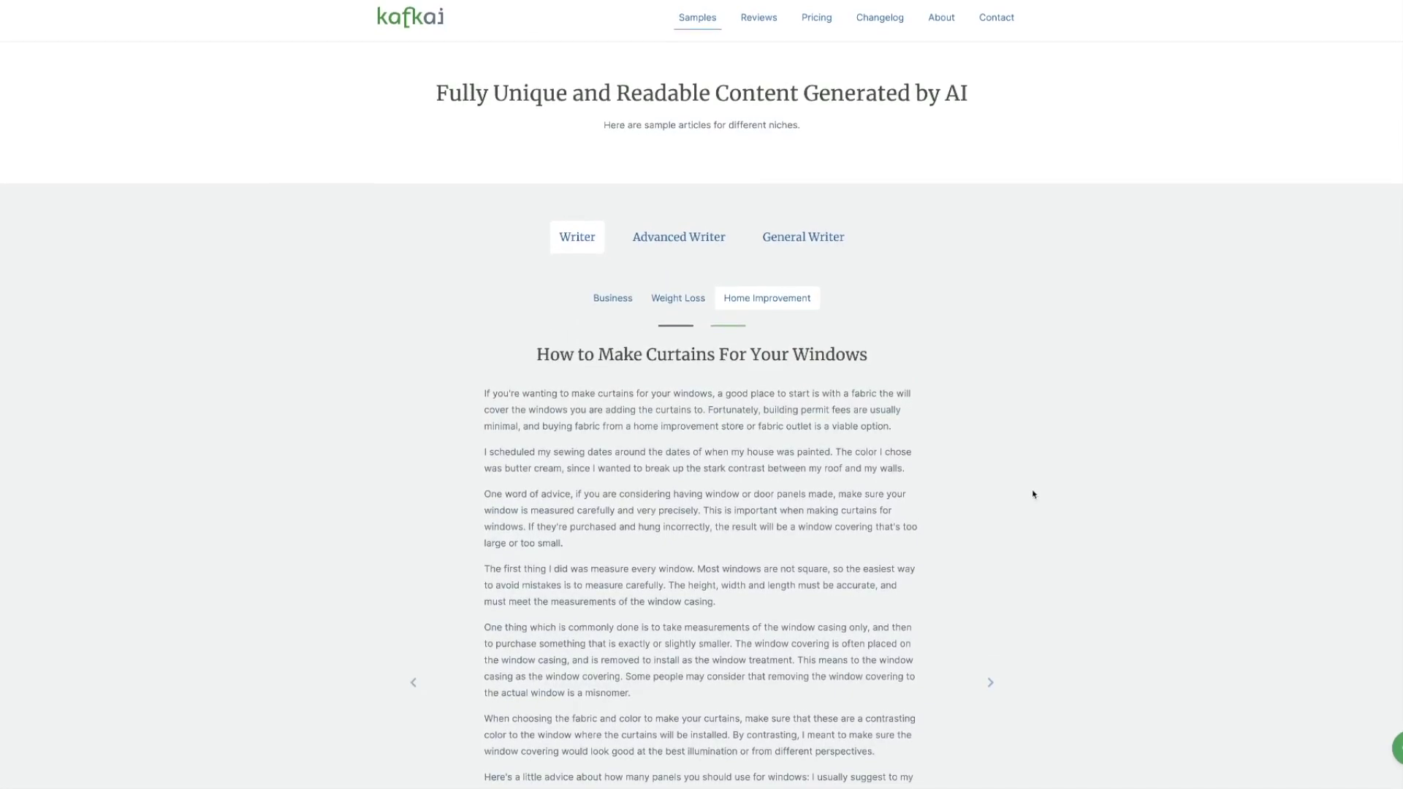
Step: Open Kafkai's pricing plans, ranging from Writer at £27 to Industrial Printer at £167
left_click(817, 17)
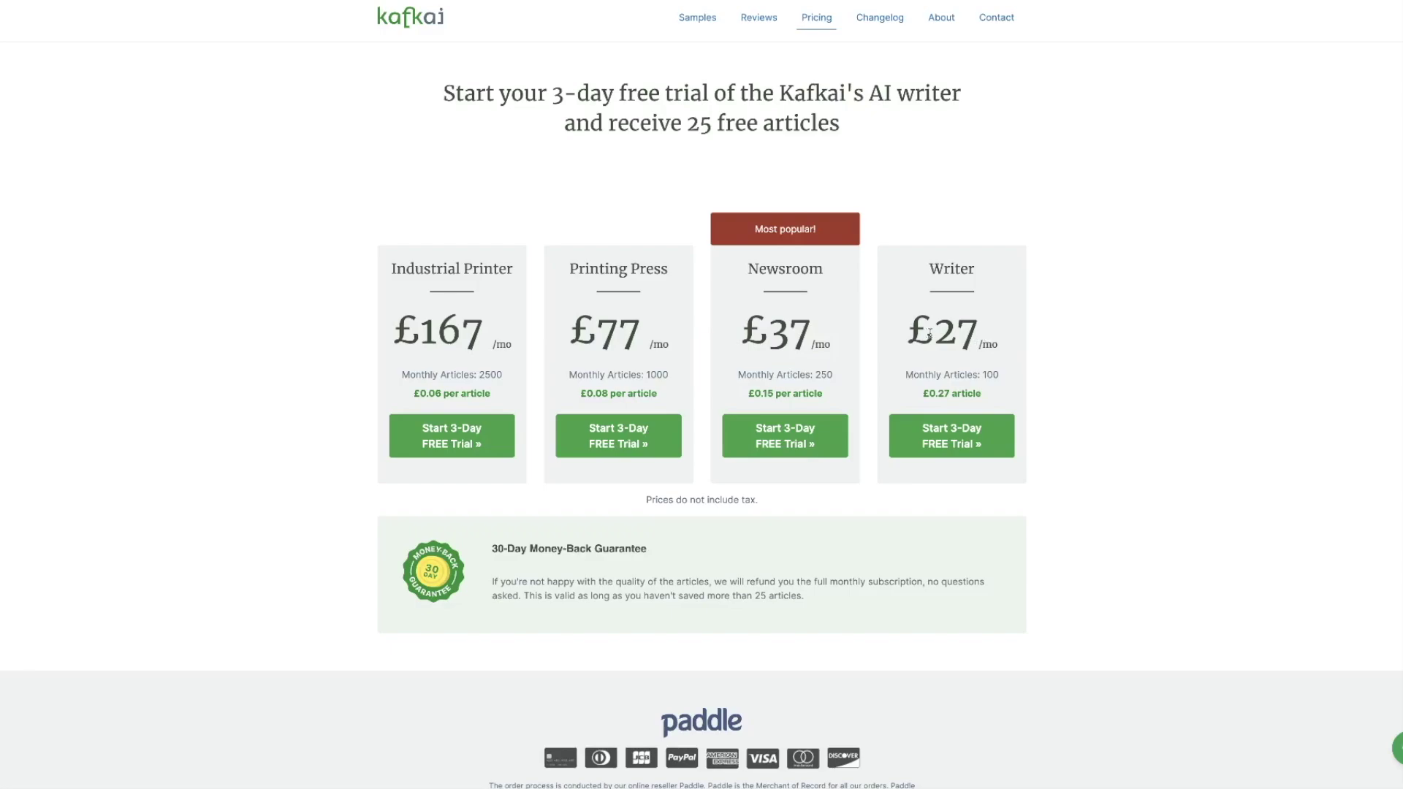
Step: Highlight the Writer £27 price and the 100 and 250 monthly article counts, then open INK
left_click_drag(913, 329, 1018, 334)
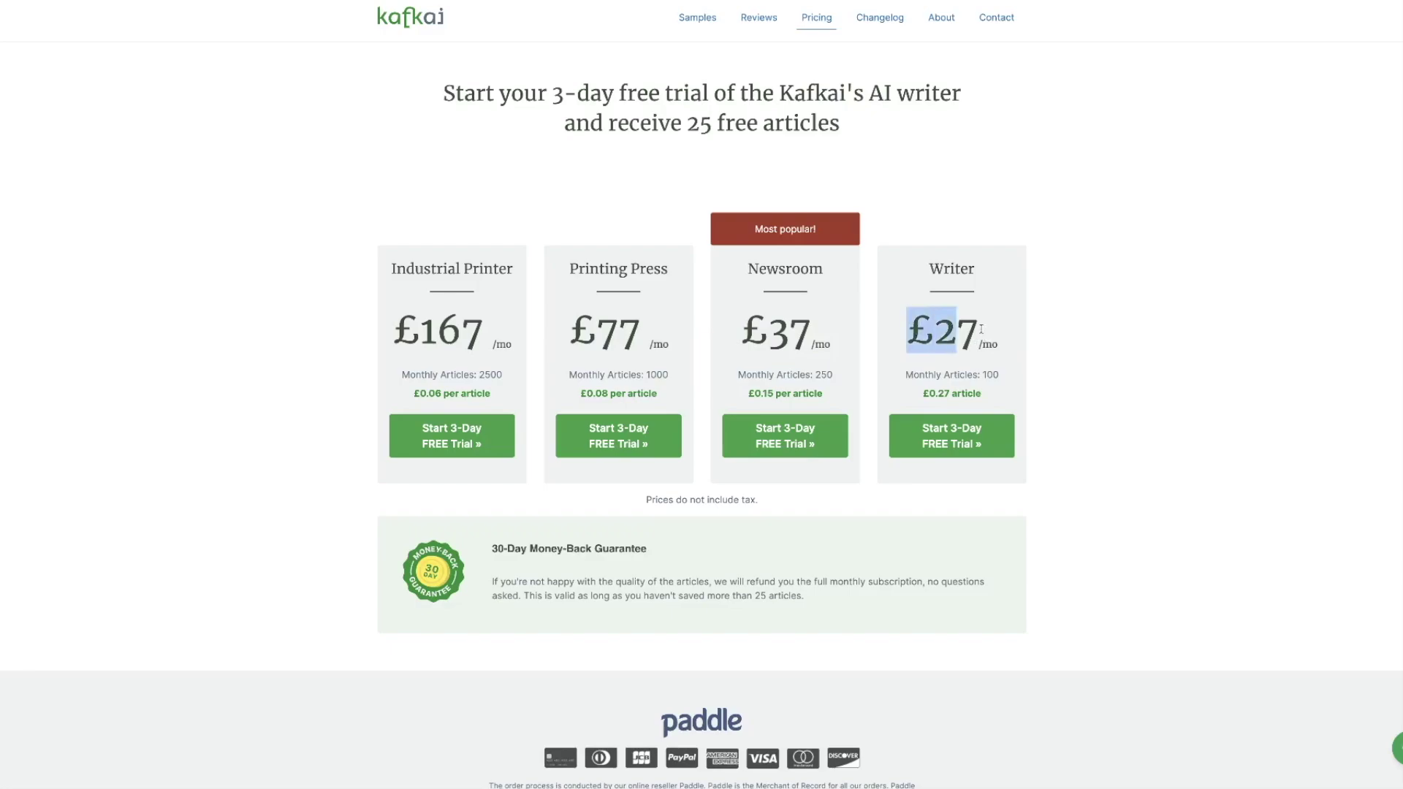
left_click(1071, 340)
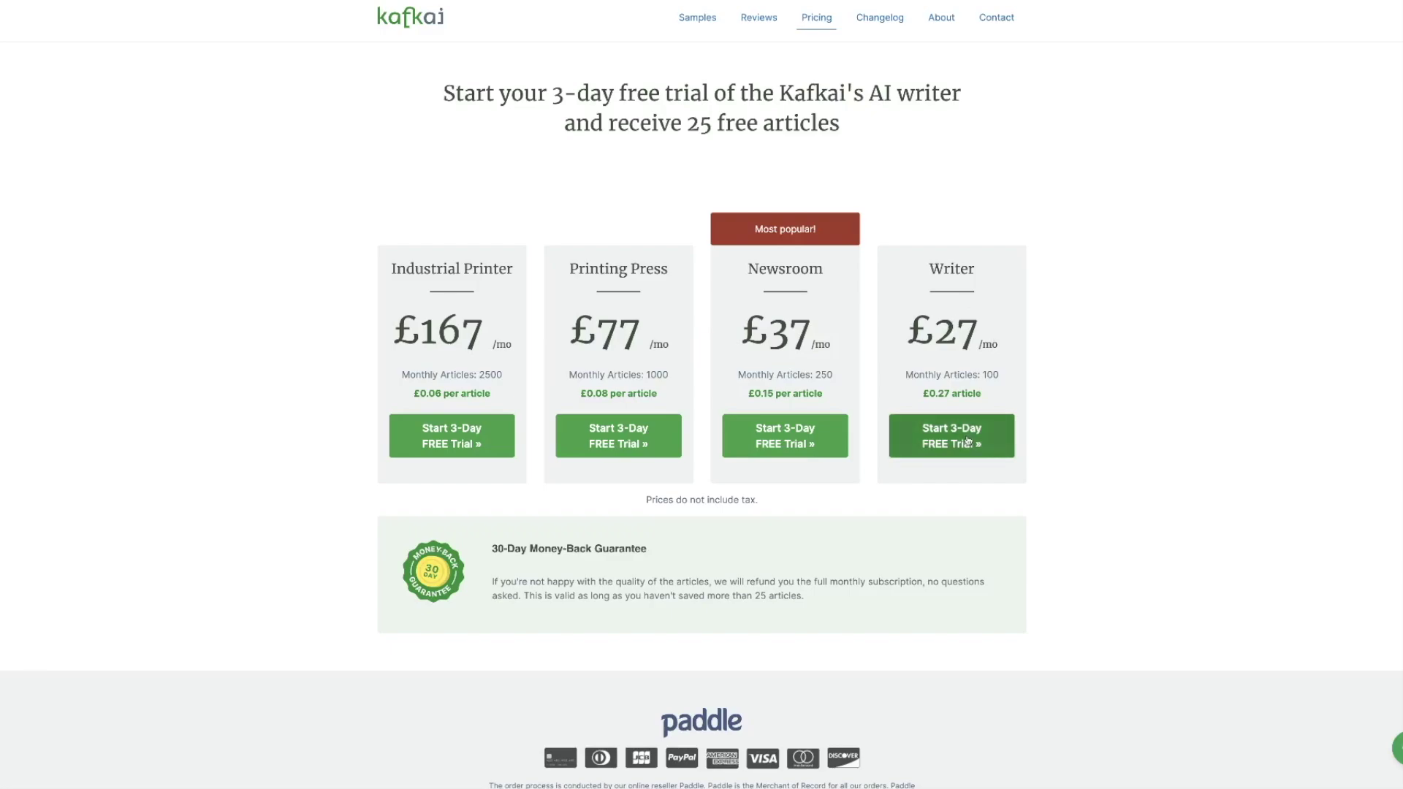
left_click_drag(983, 374, 1002, 380)
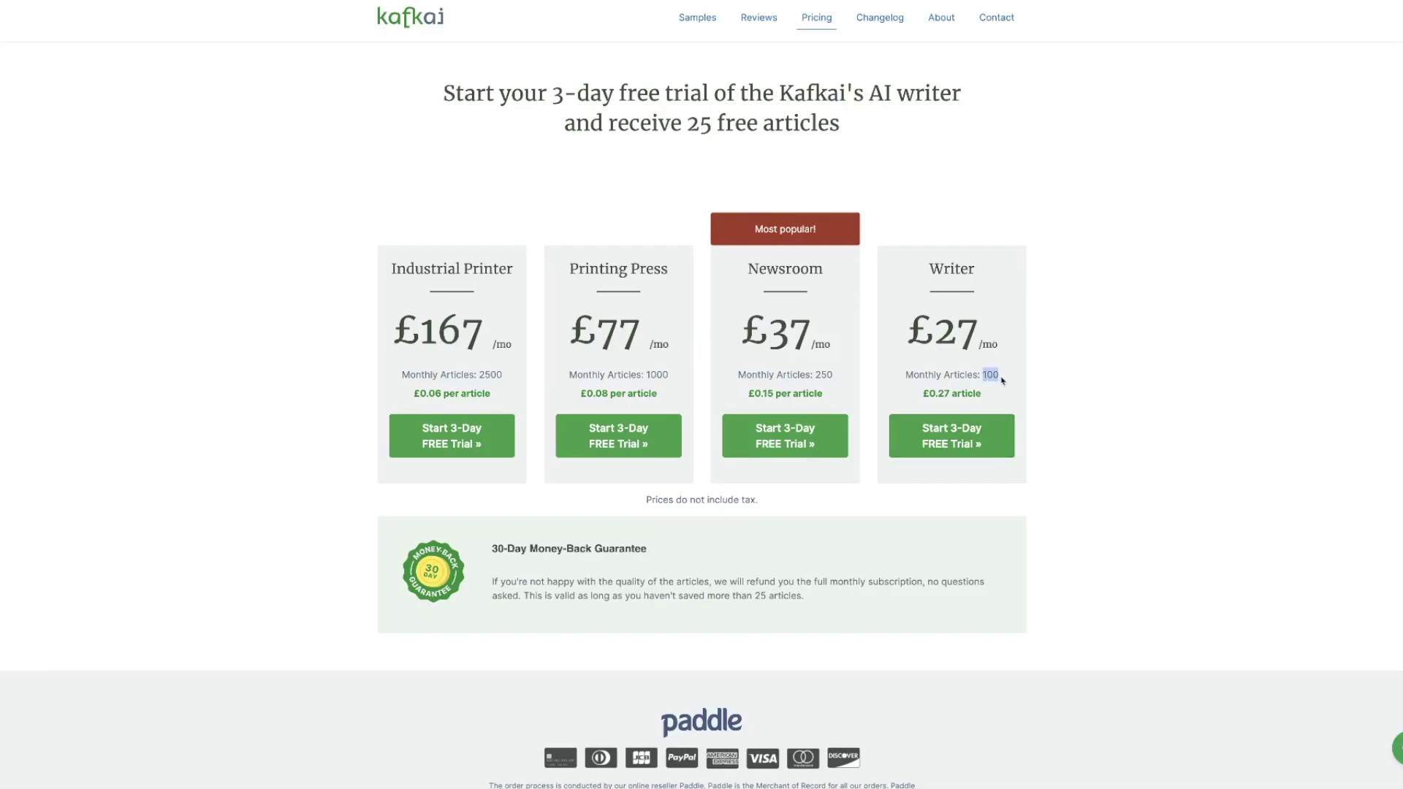
double_click(822, 375)
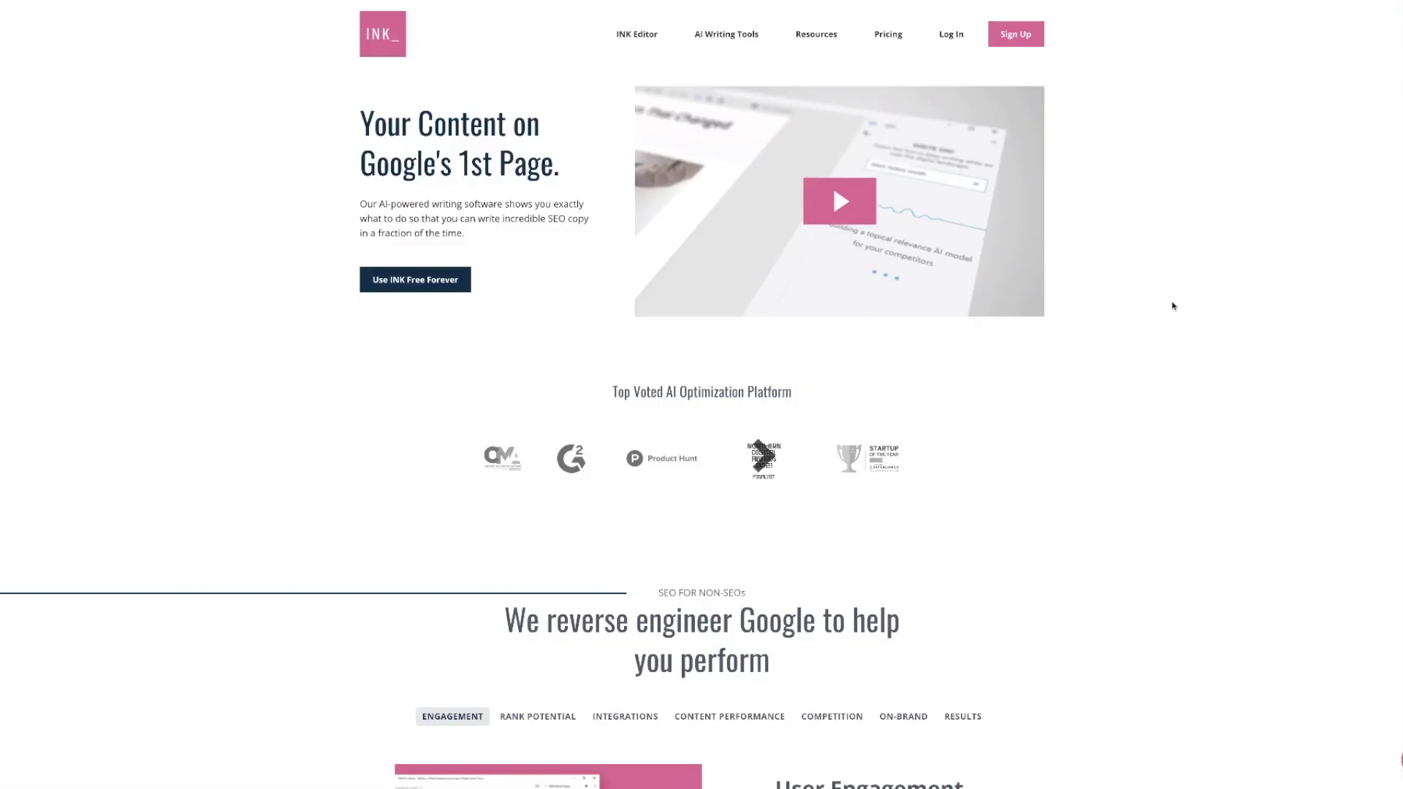
left_click(727, 34)
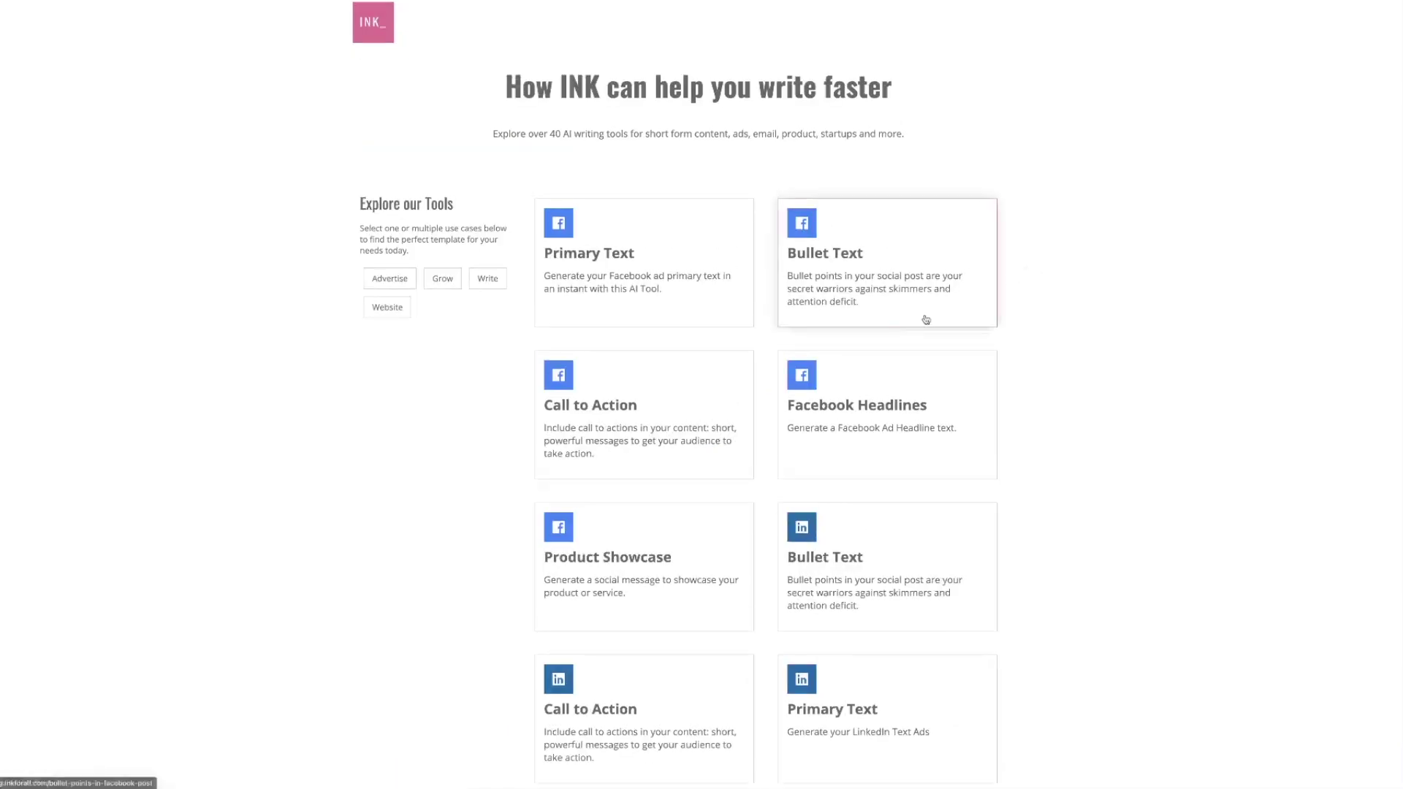
scroll(901, 336, "down", 1)
scroll(901, 337, "down", 3)
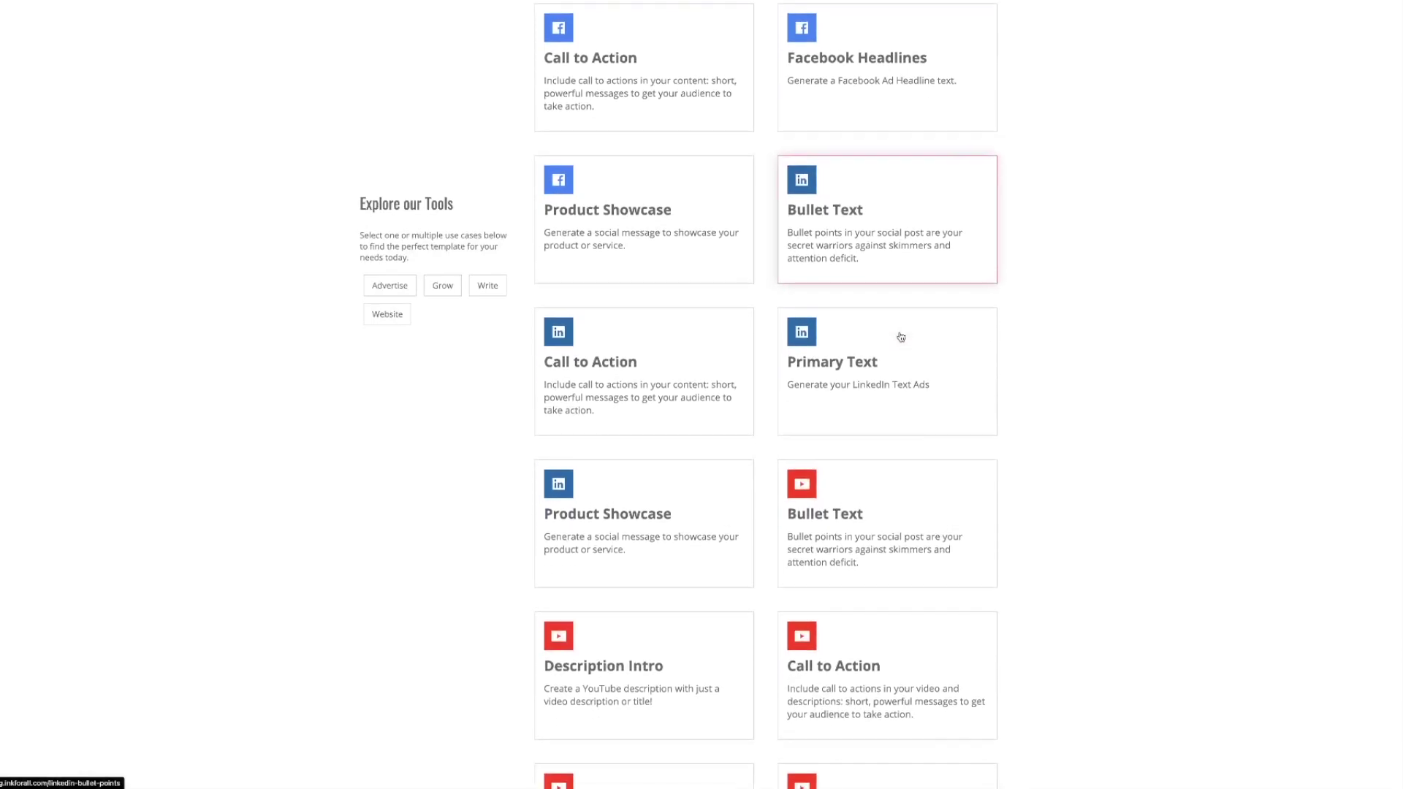
scroll(901, 337, "down", 1)
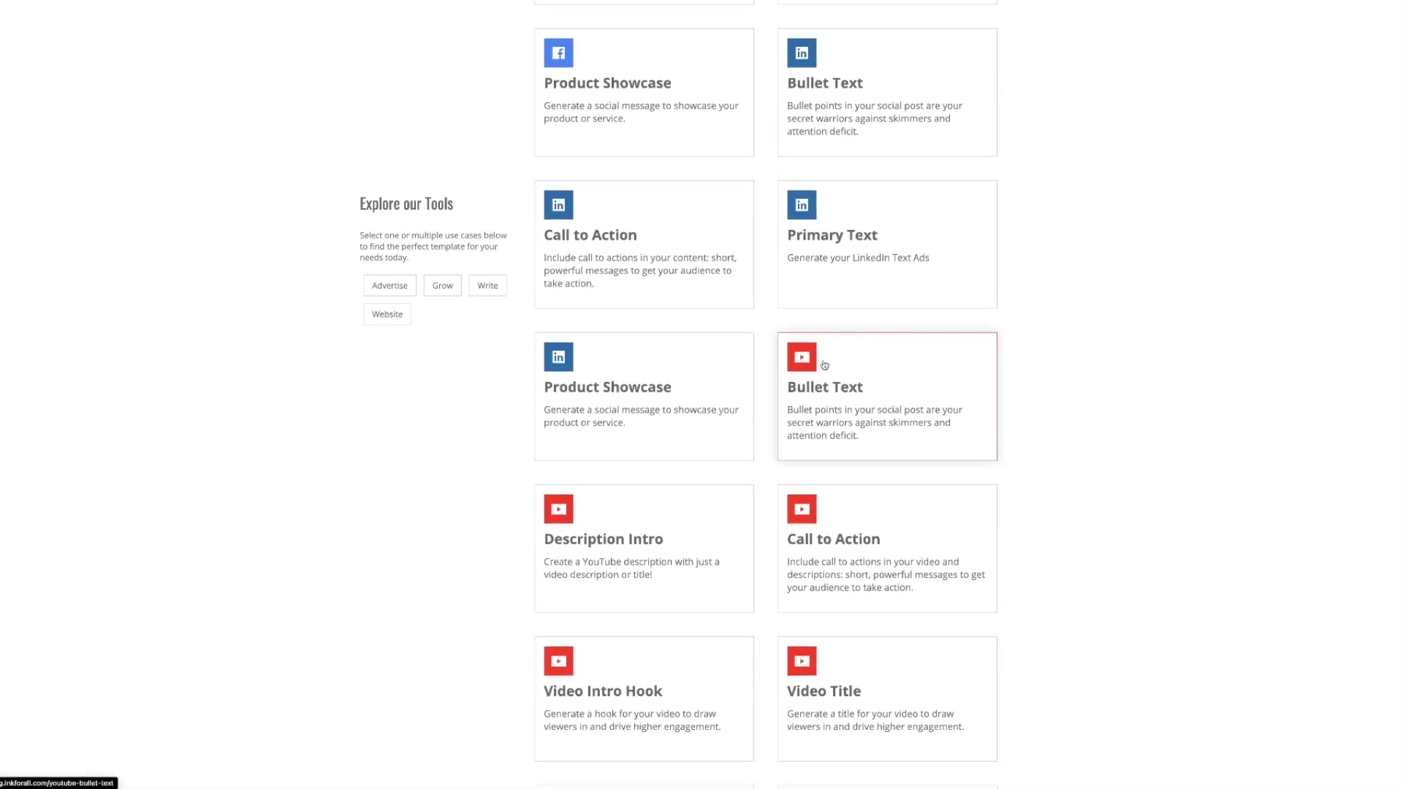
scroll(787, 373, "down", 1)
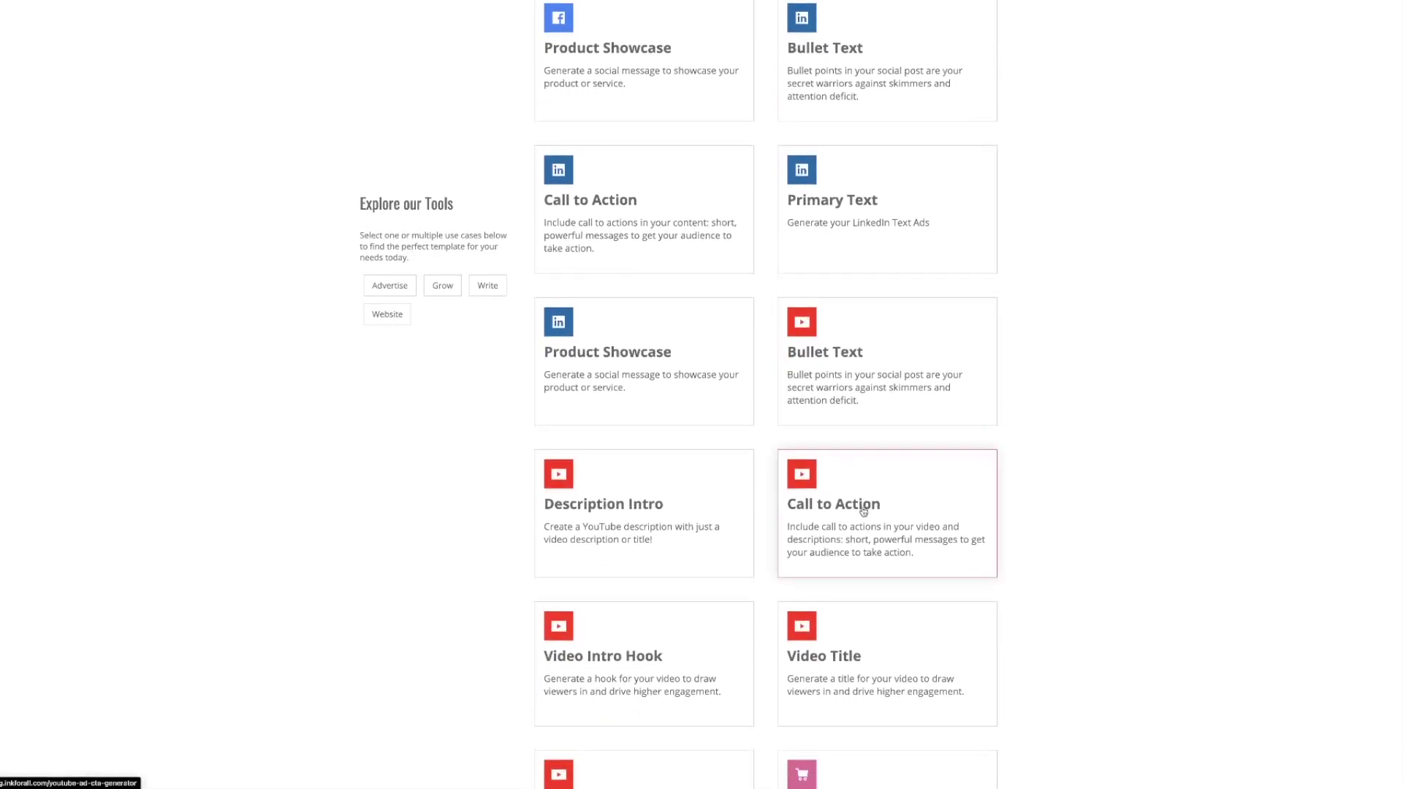
scroll(863, 512, "down", 1)
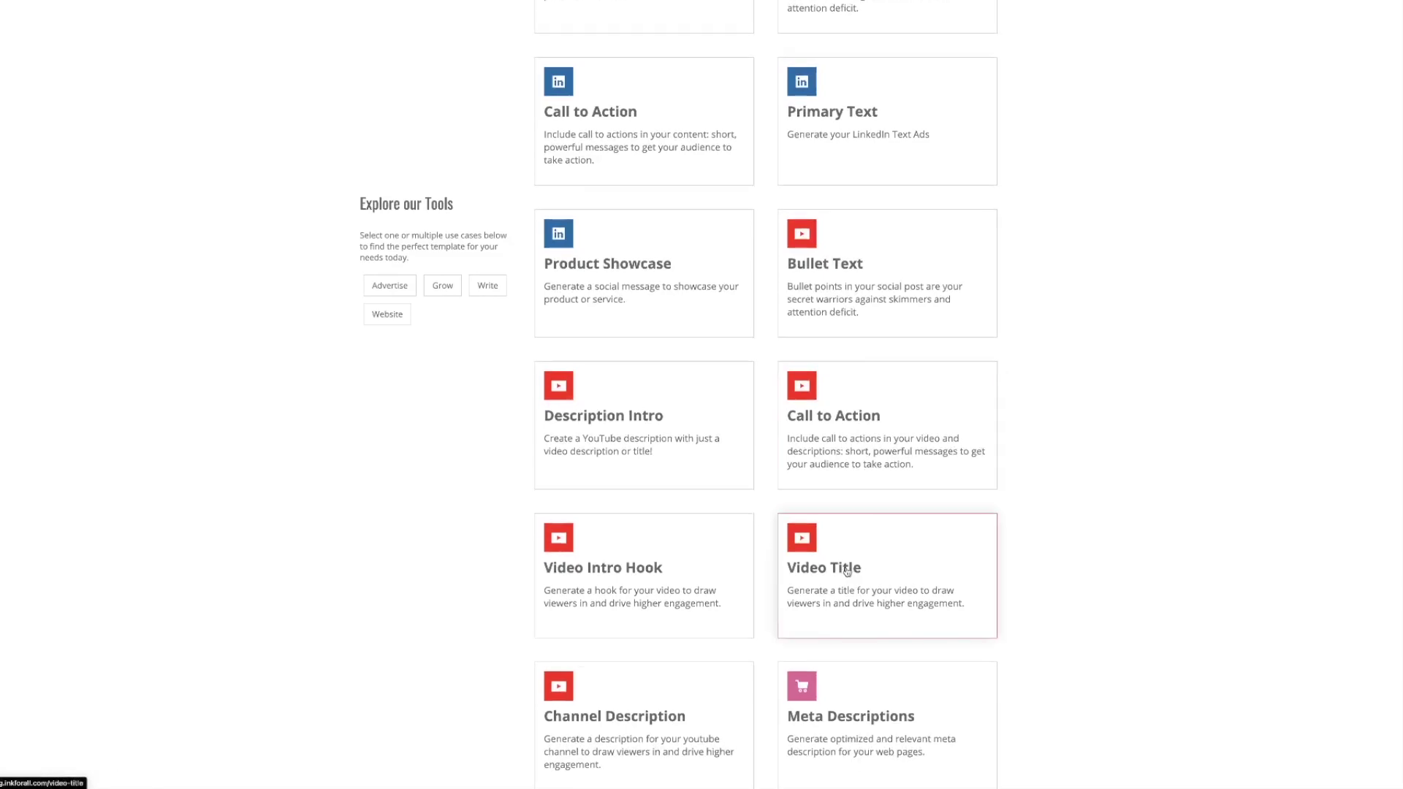
scroll(644, 709, "up", 8)
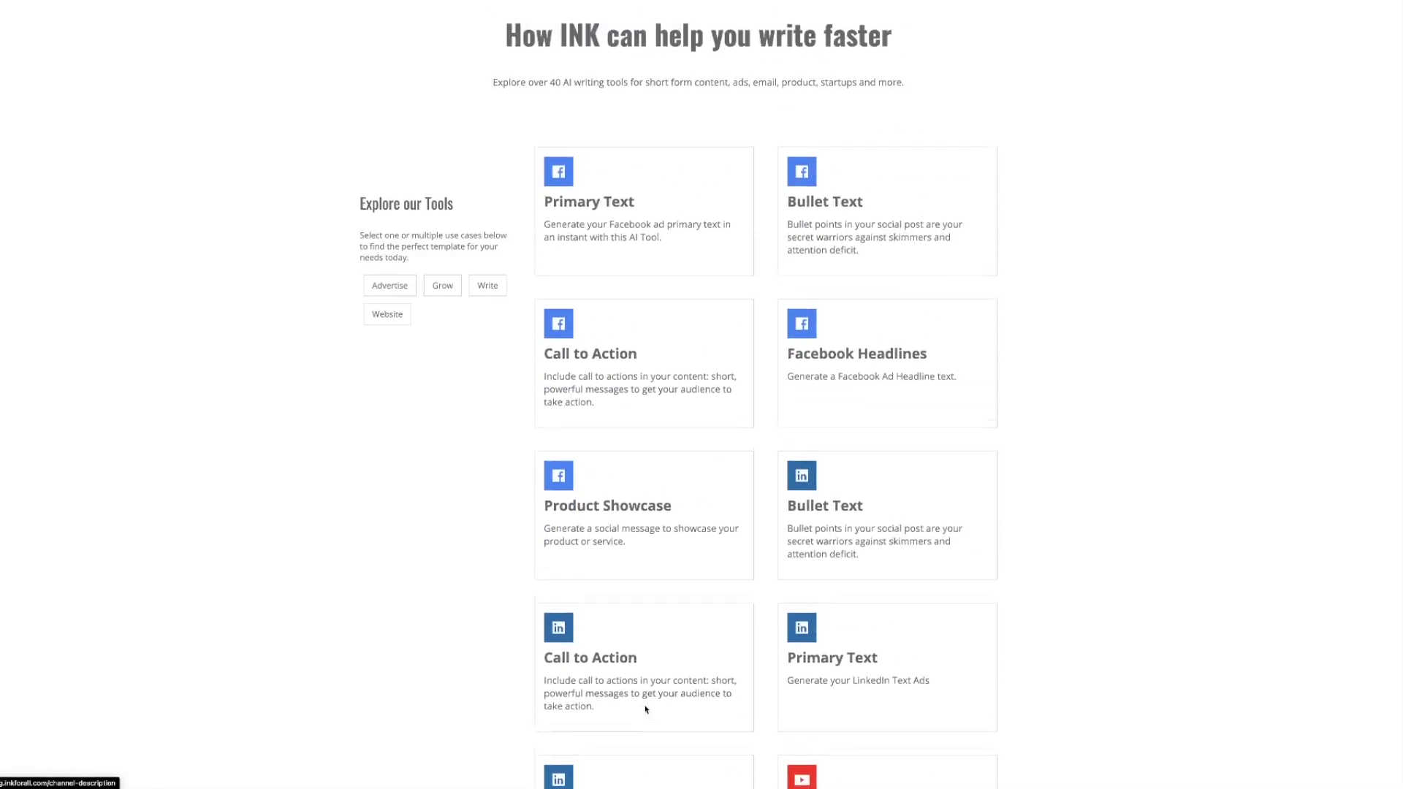
scroll(645, 709, "up", 1)
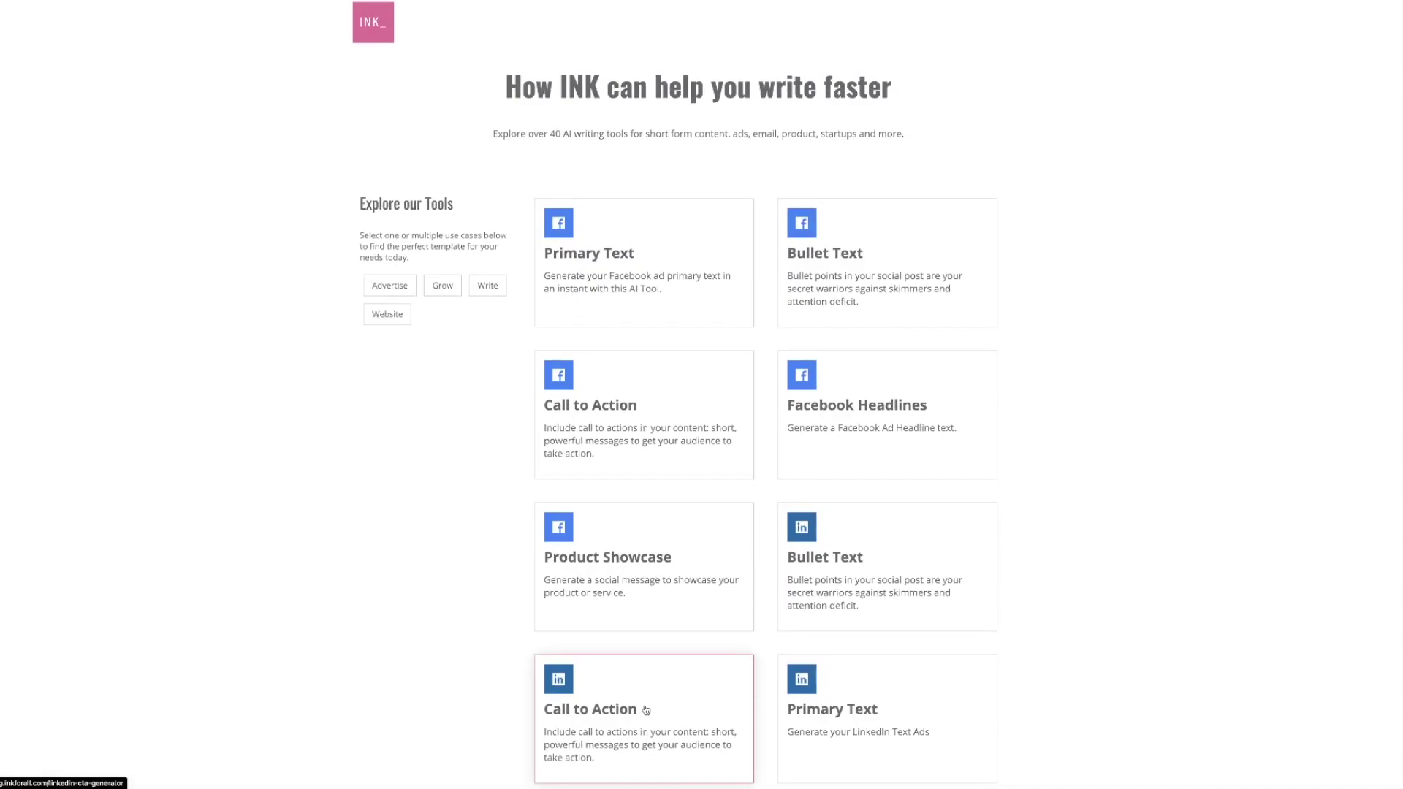
scroll(705, 492, "down", 3)
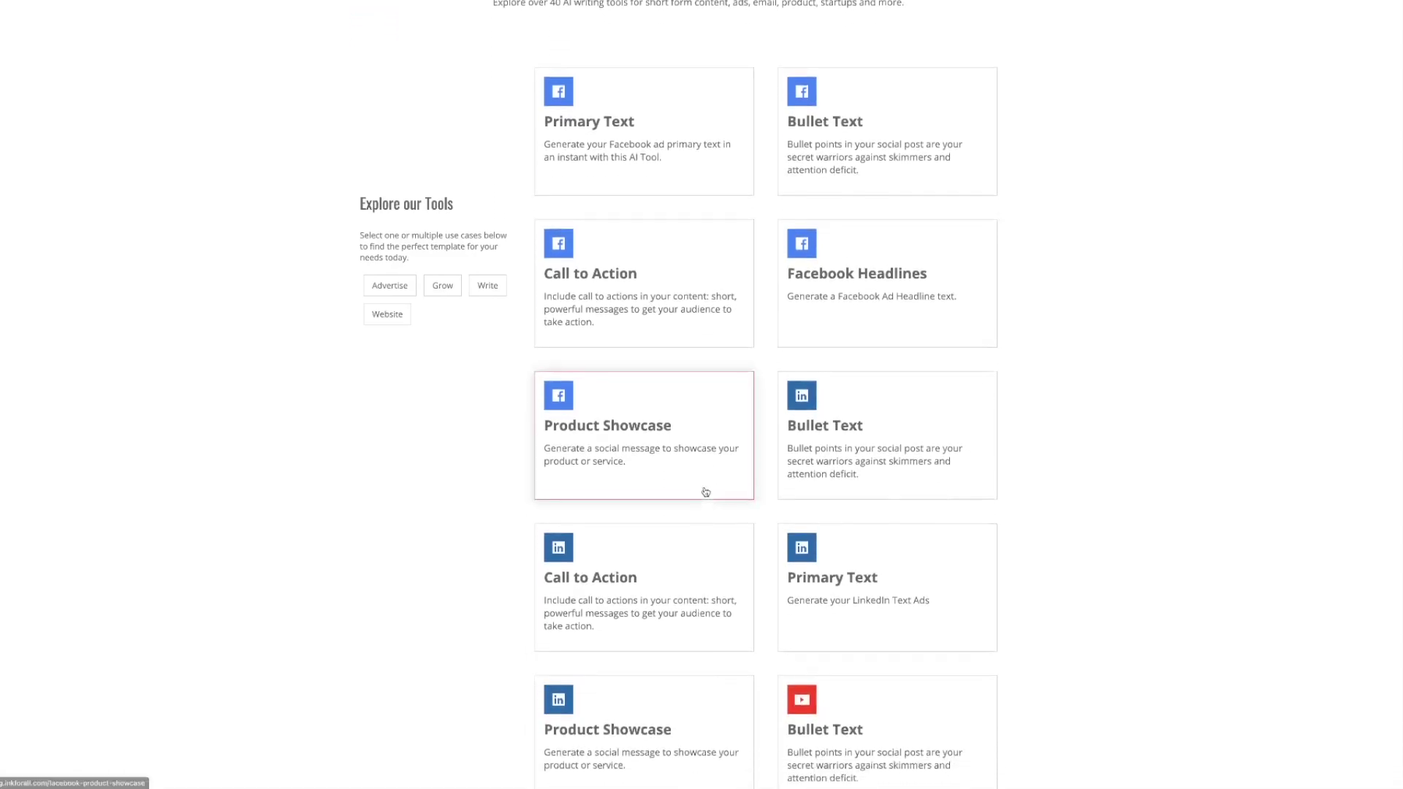
scroll(705, 492, "down", 3)
scroll(704, 492, "down", 3)
scroll(705, 492, "down", 3)
scroll(705, 492, "down", 3)
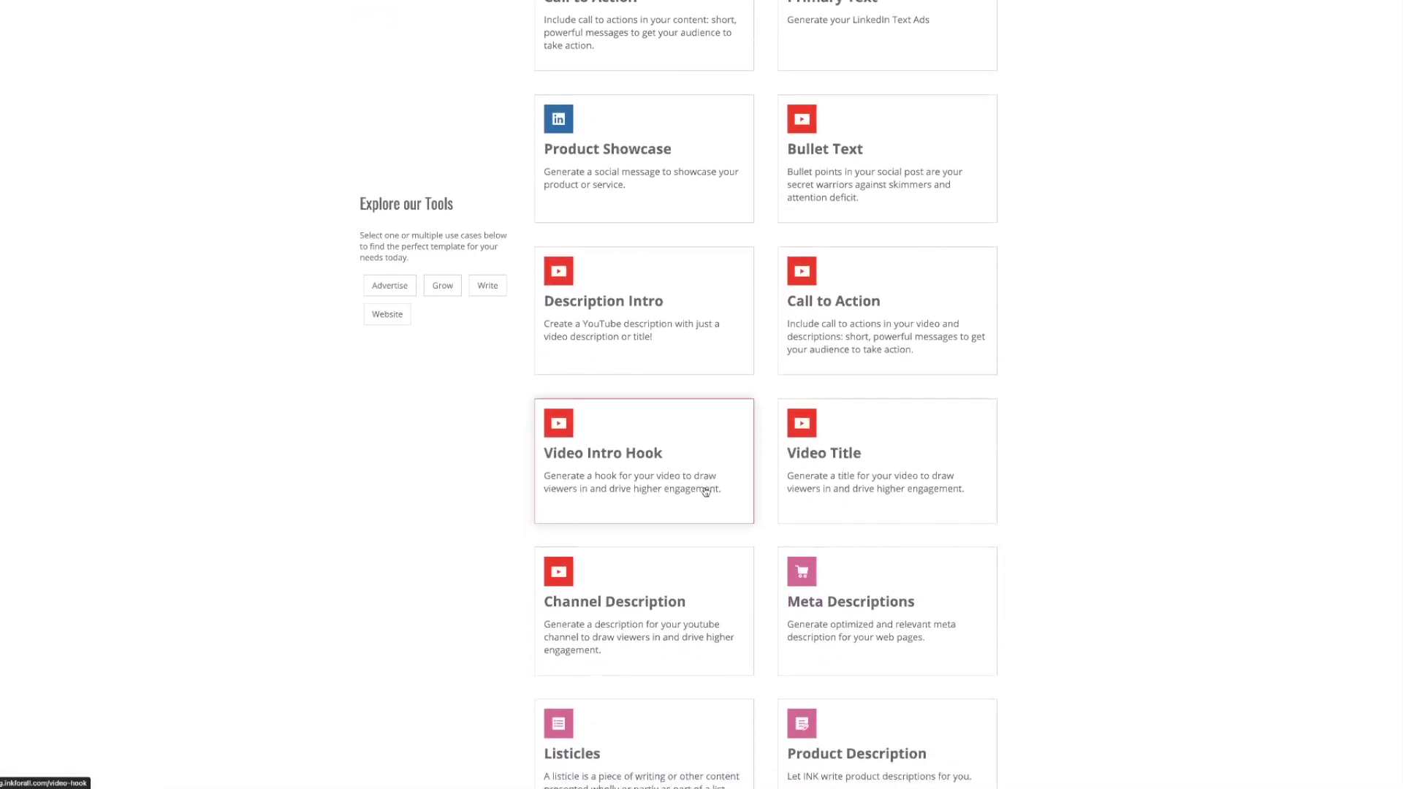
scroll(704, 492, "down", 3)
scroll(705, 492, "down", 2)
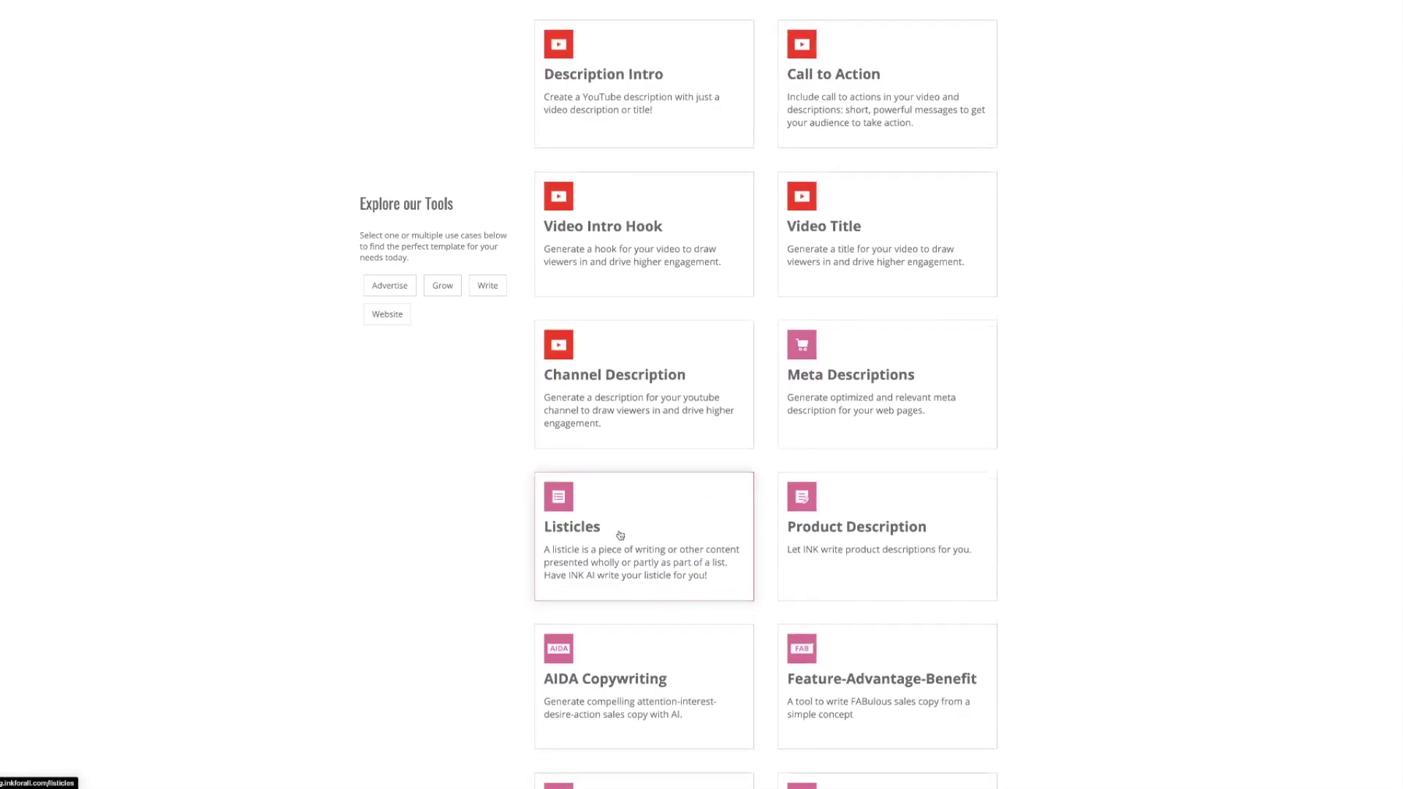
scroll(619, 535, "down", 1)
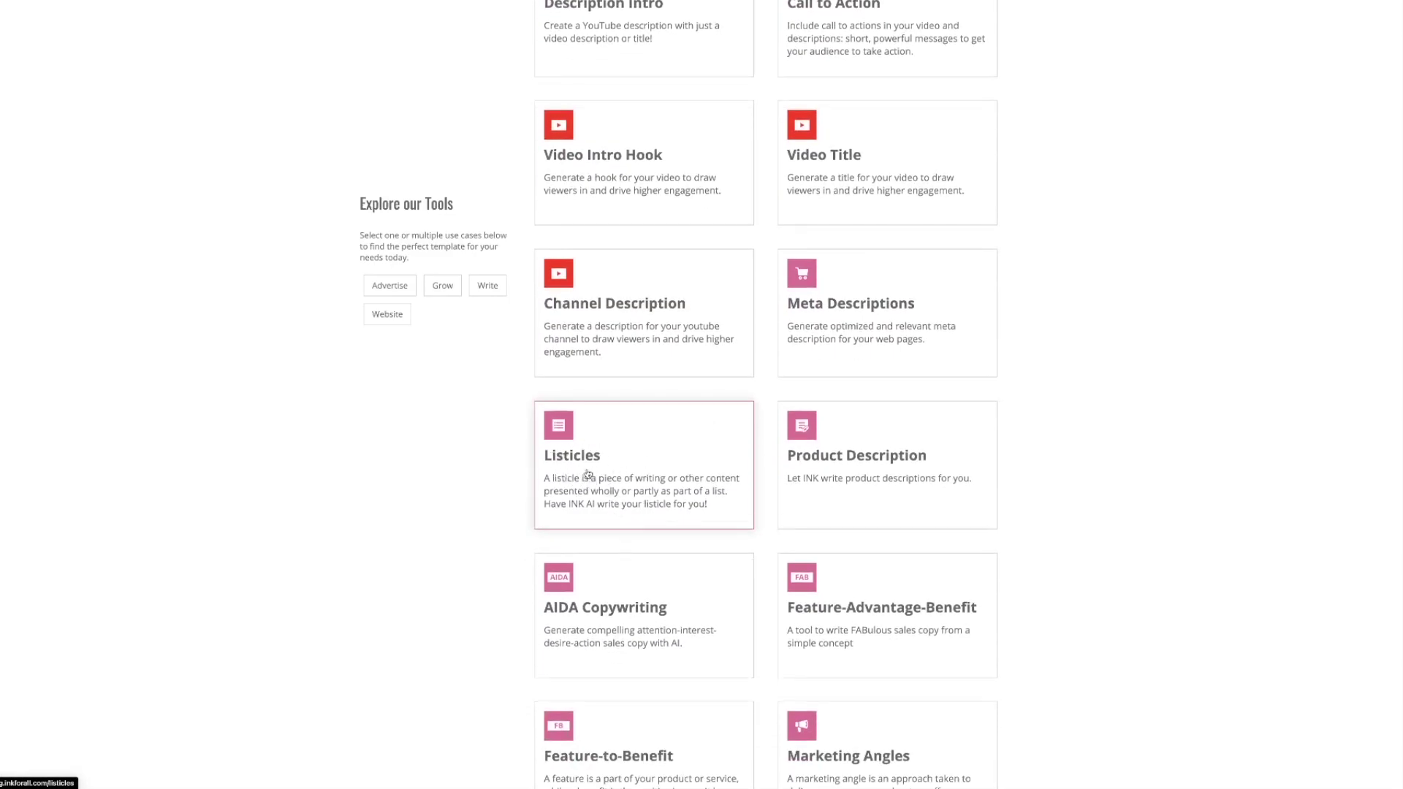
scroll(588, 475, "down", 1)
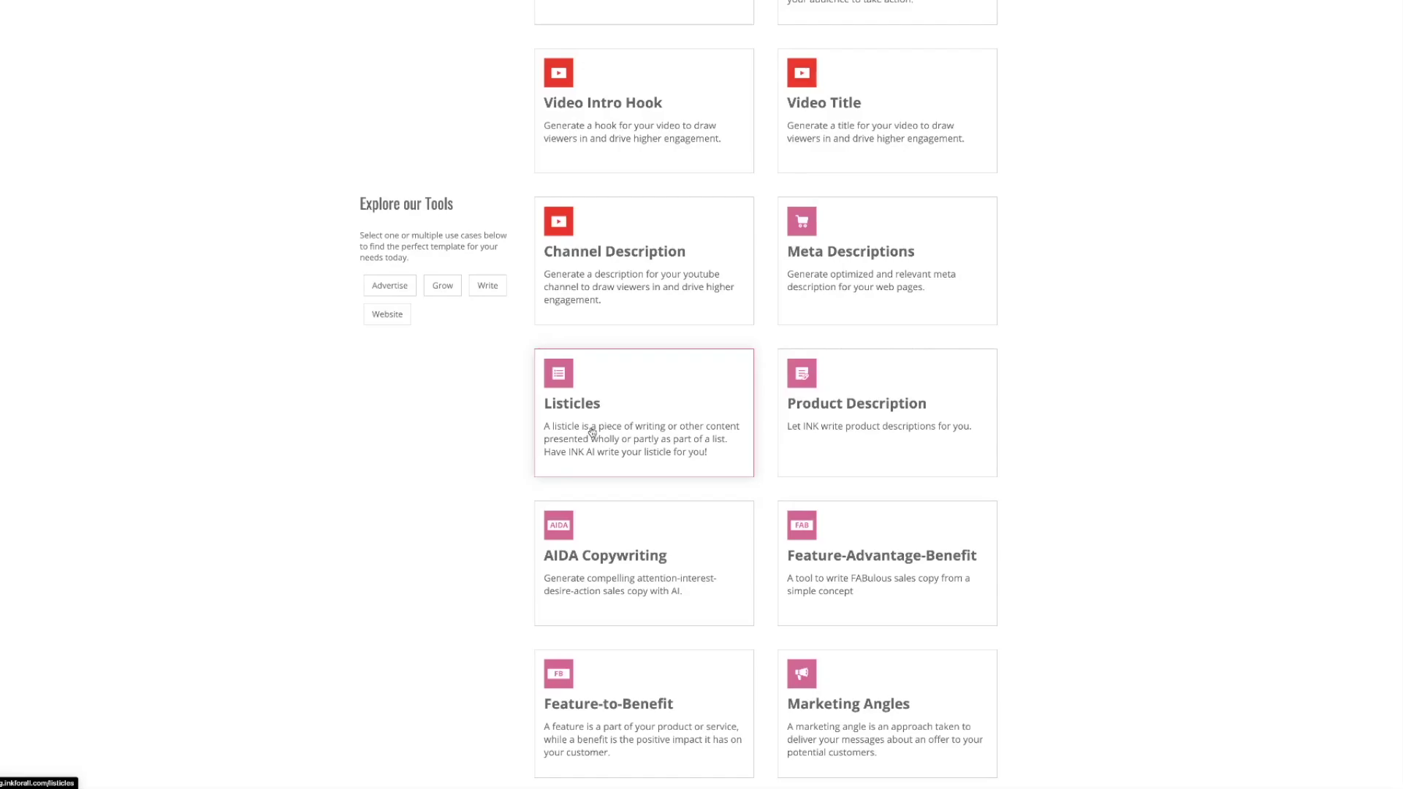
scroll(591, 432, "down", 2)
scroll(591, 432, "down", 2)
scroll(590, 432, "down", 2)
scroll(590, 432, "down", 2)
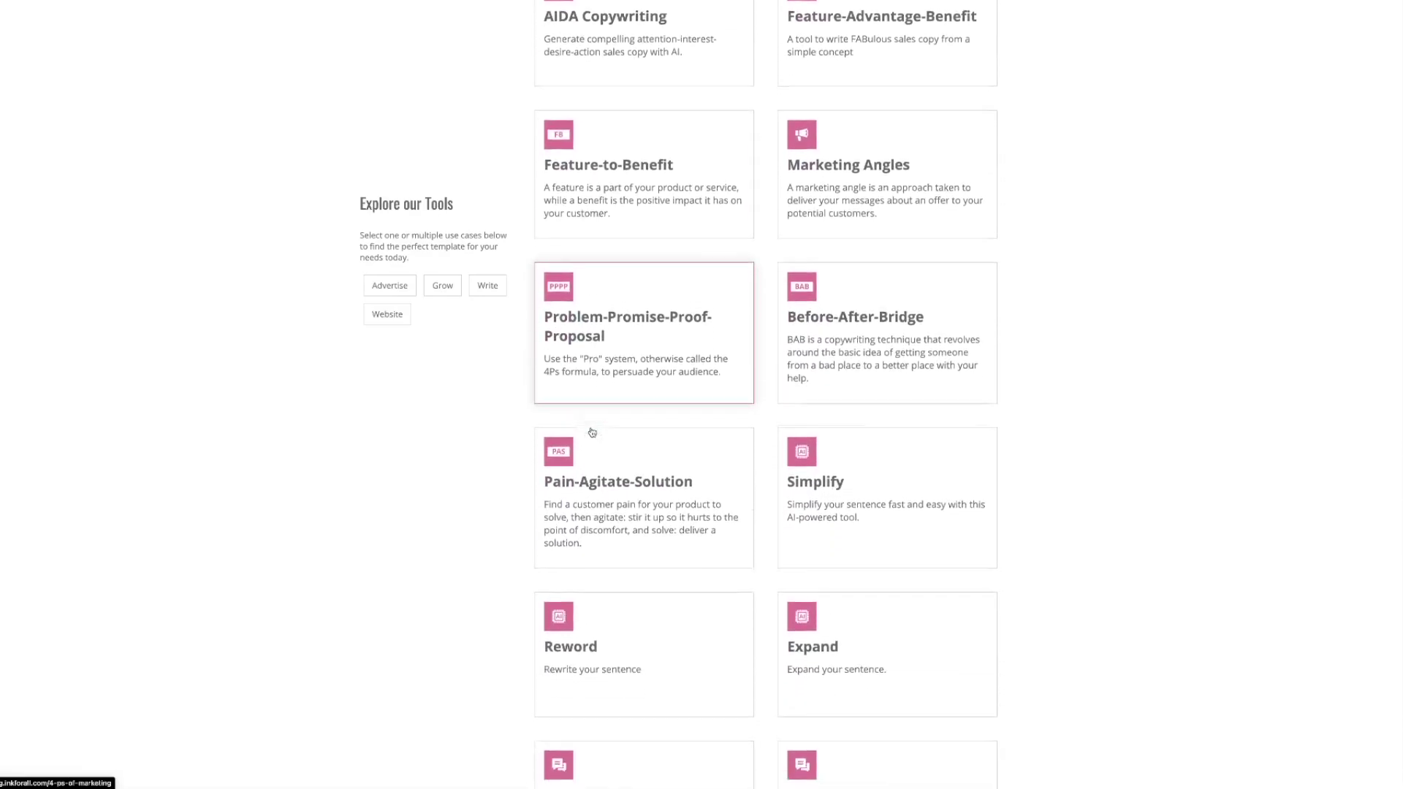
scroll(591, 431, "down", 2)
scroll(592, 432, "down", 2)
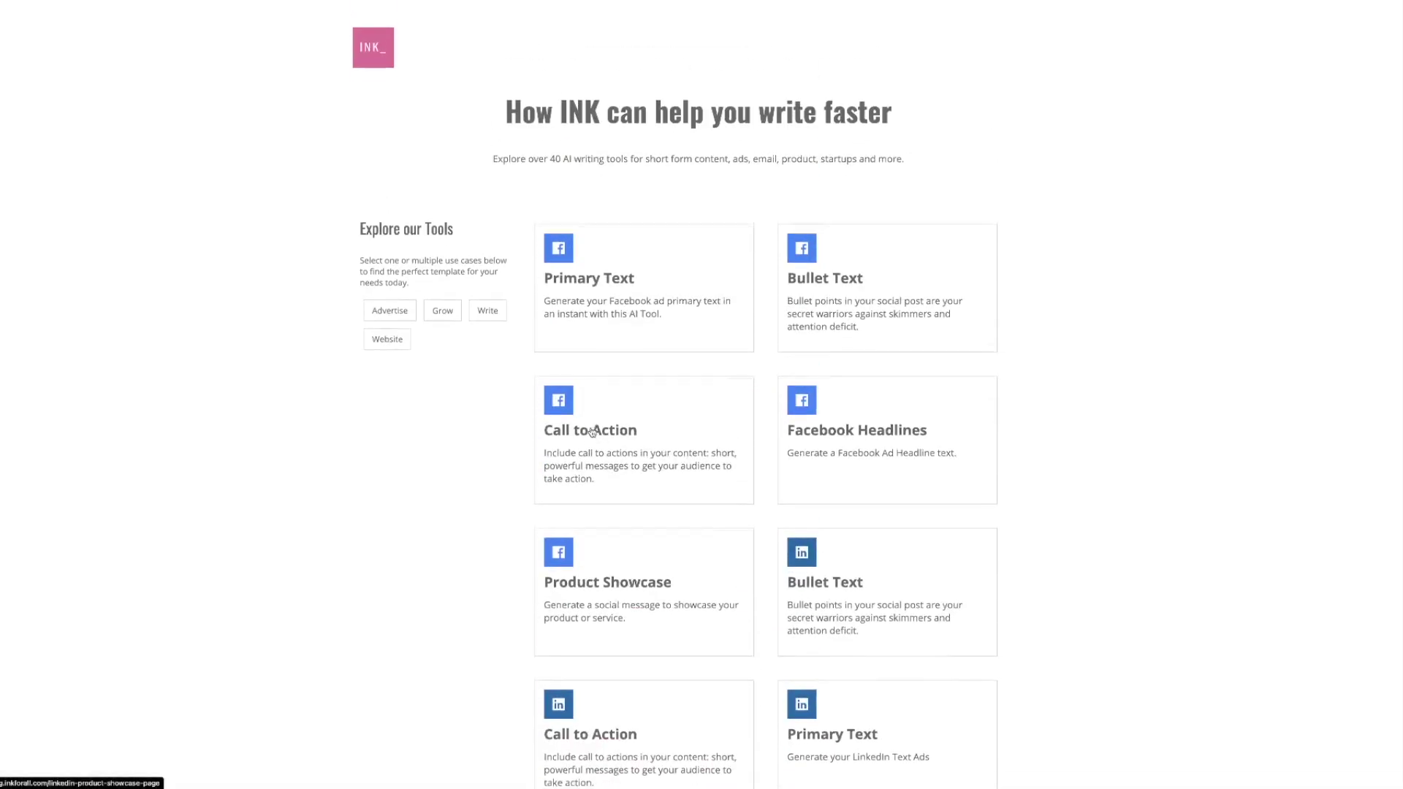
scroll(591, 433, "down", 1)
Step: Go back to the INK homepage using the INK logo
left_click(376, 34)
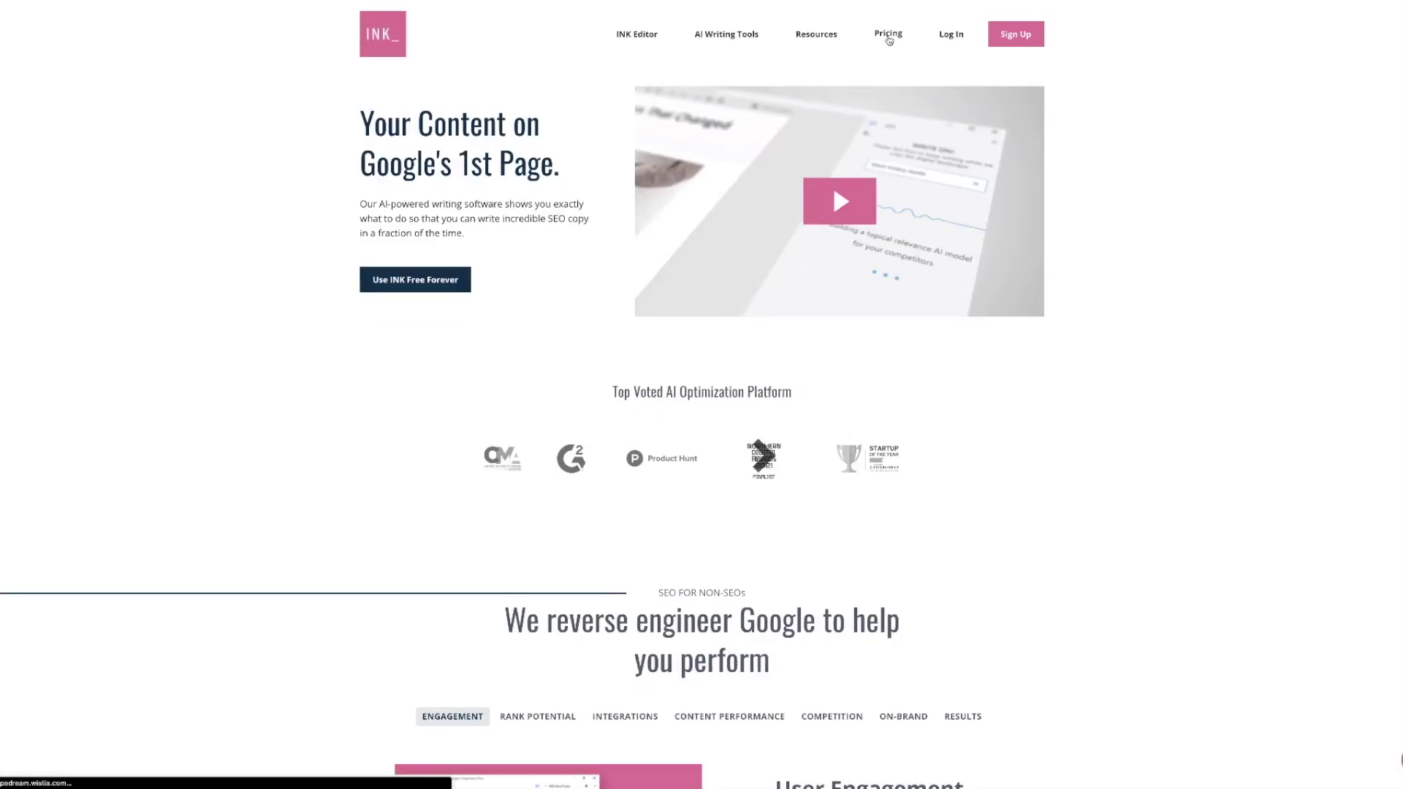
Step: Open INK pricing, check Pro Unlimited's $82 annual rate, then revert to monthly billing
left_click(887, 33)
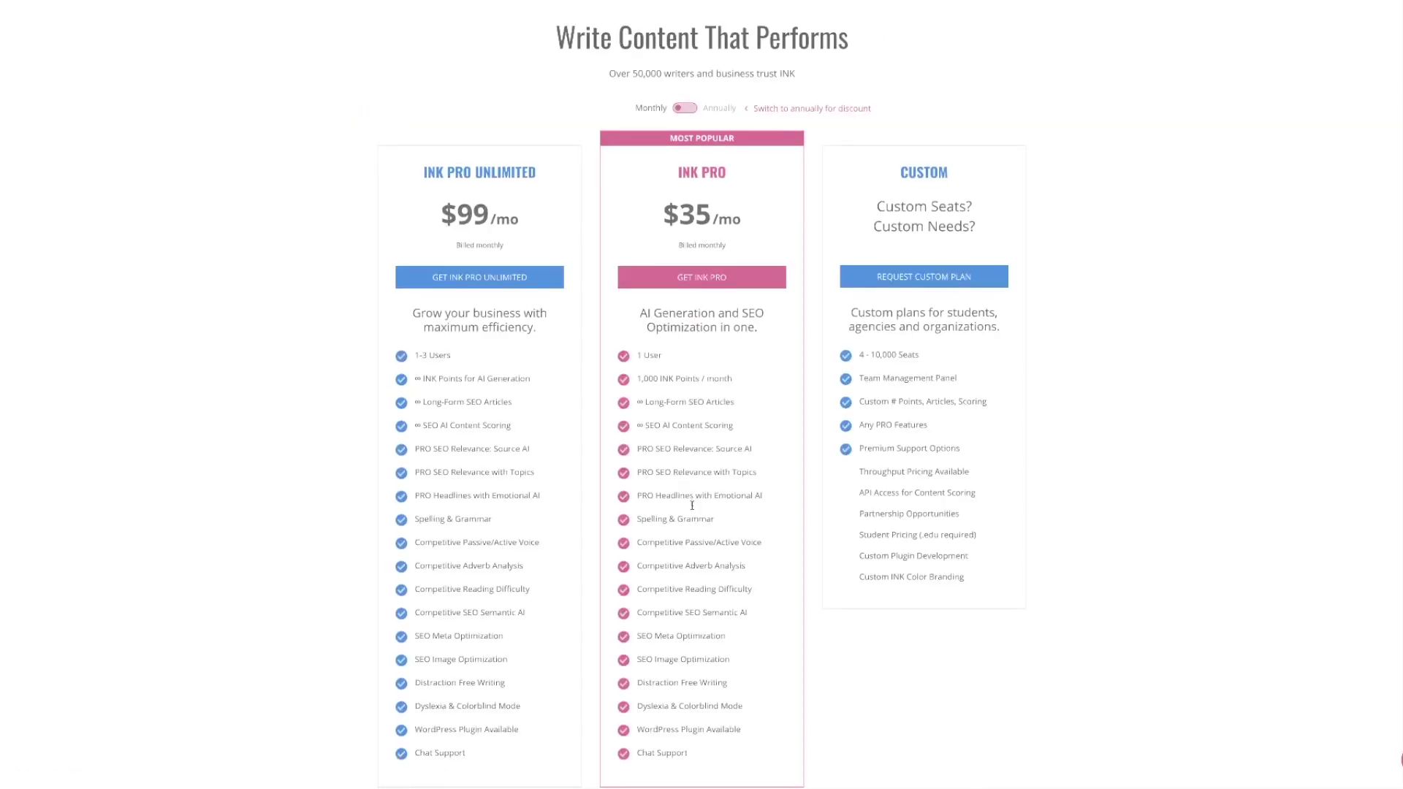
left_click(684, 108)
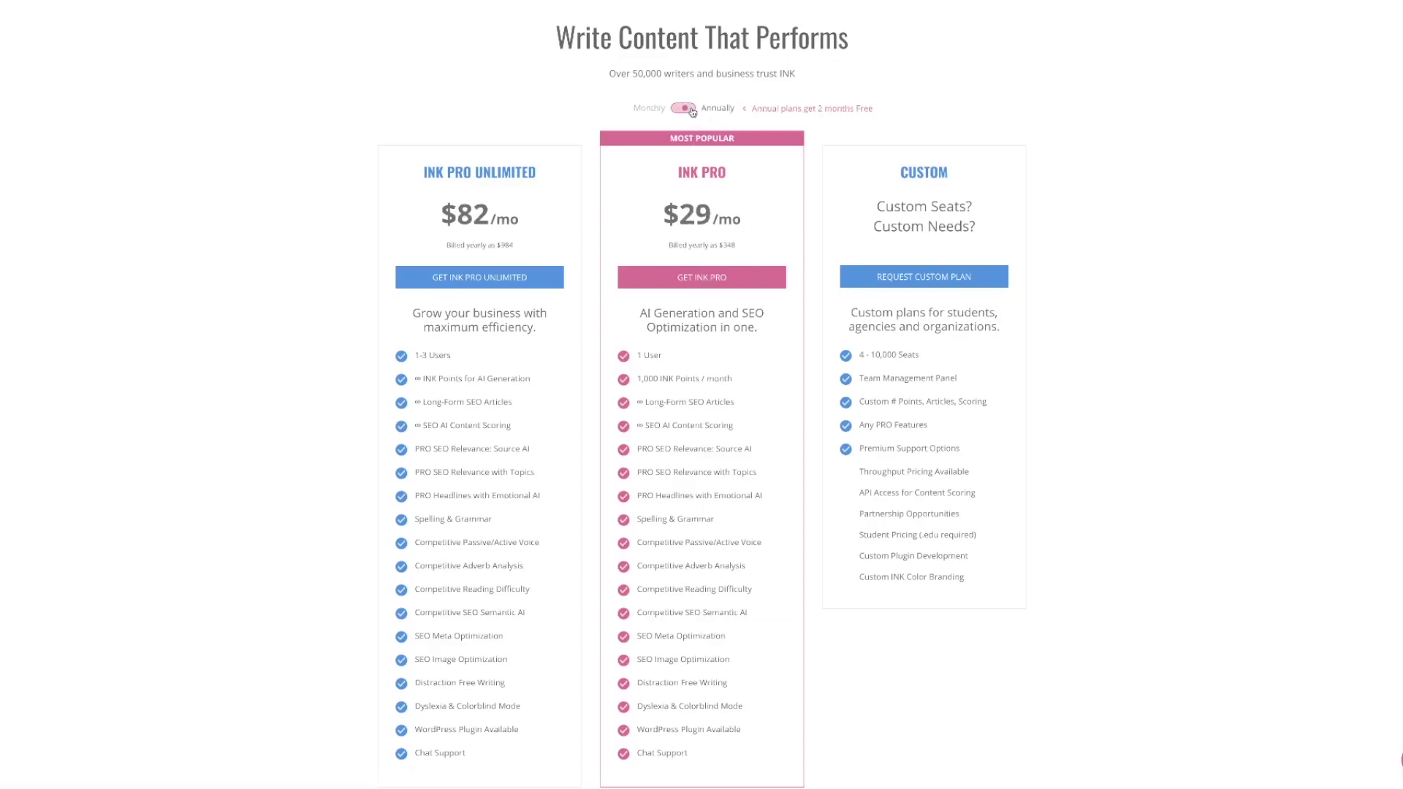
left_click_drag(424, 172, 544, 176)
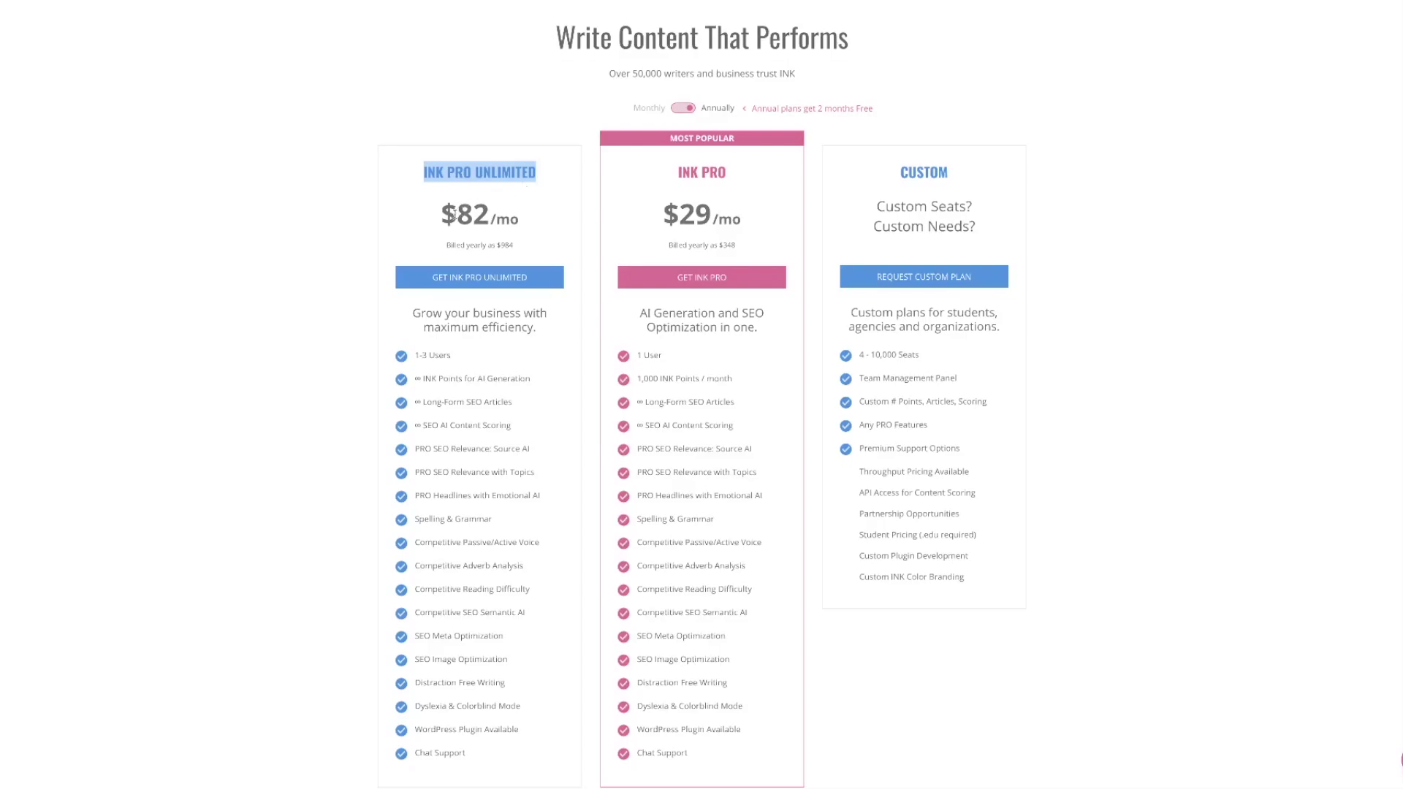
left_click_drag(451, 216, 537, 220)
left_click(540, 221)
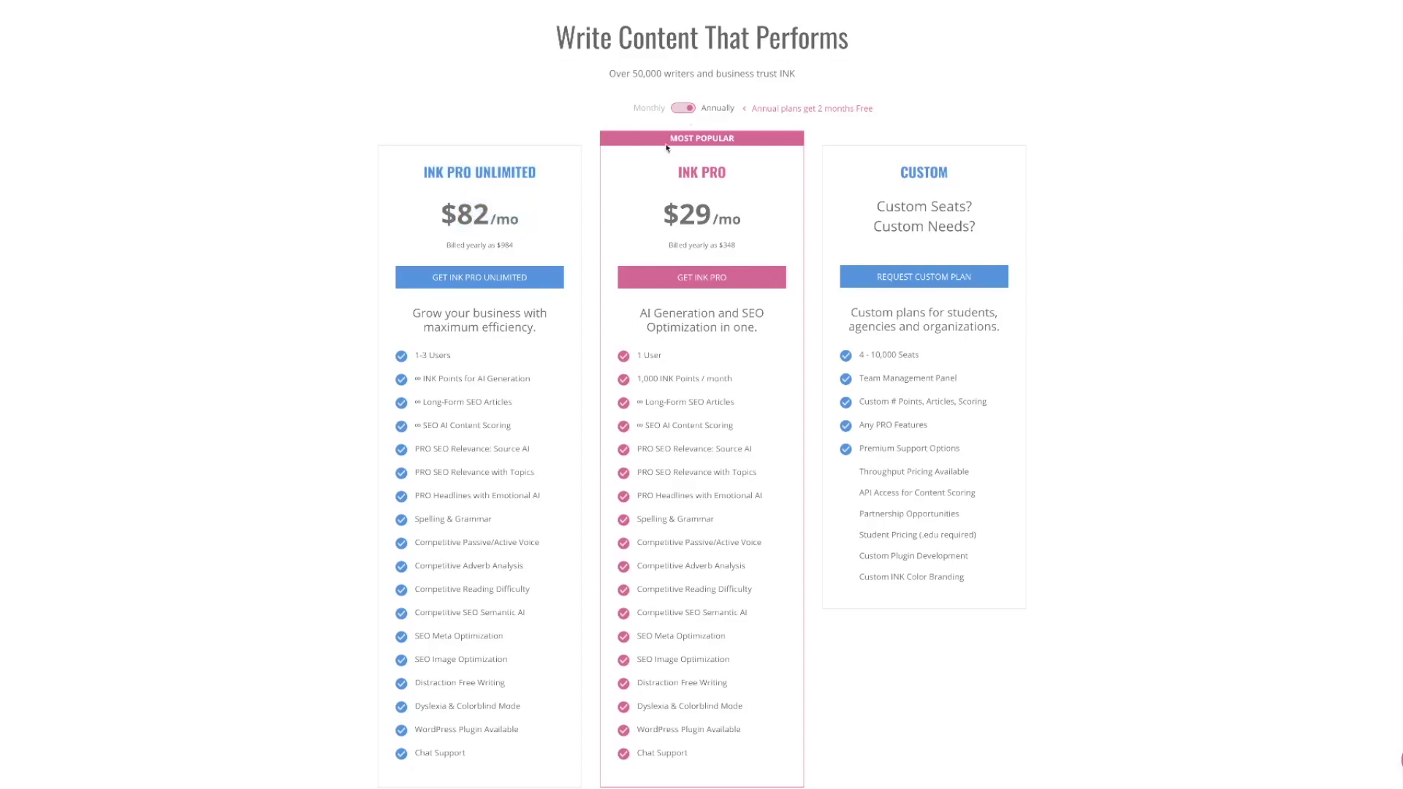
left_click(681, 109)
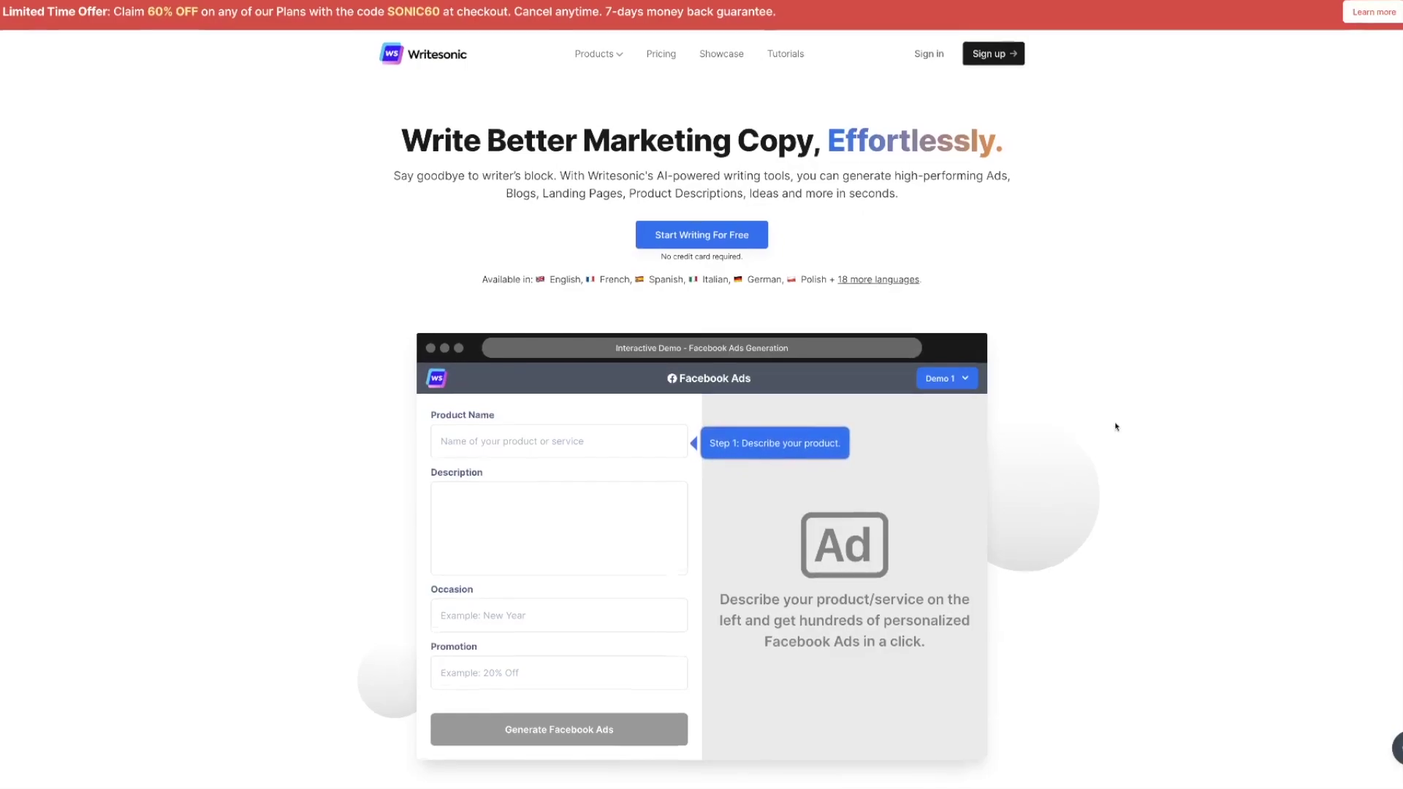
scroll(1116, 426, "down", 3)
scroll(1115, 426, "down", 1)
scroll(1116, 426, "up", 3)
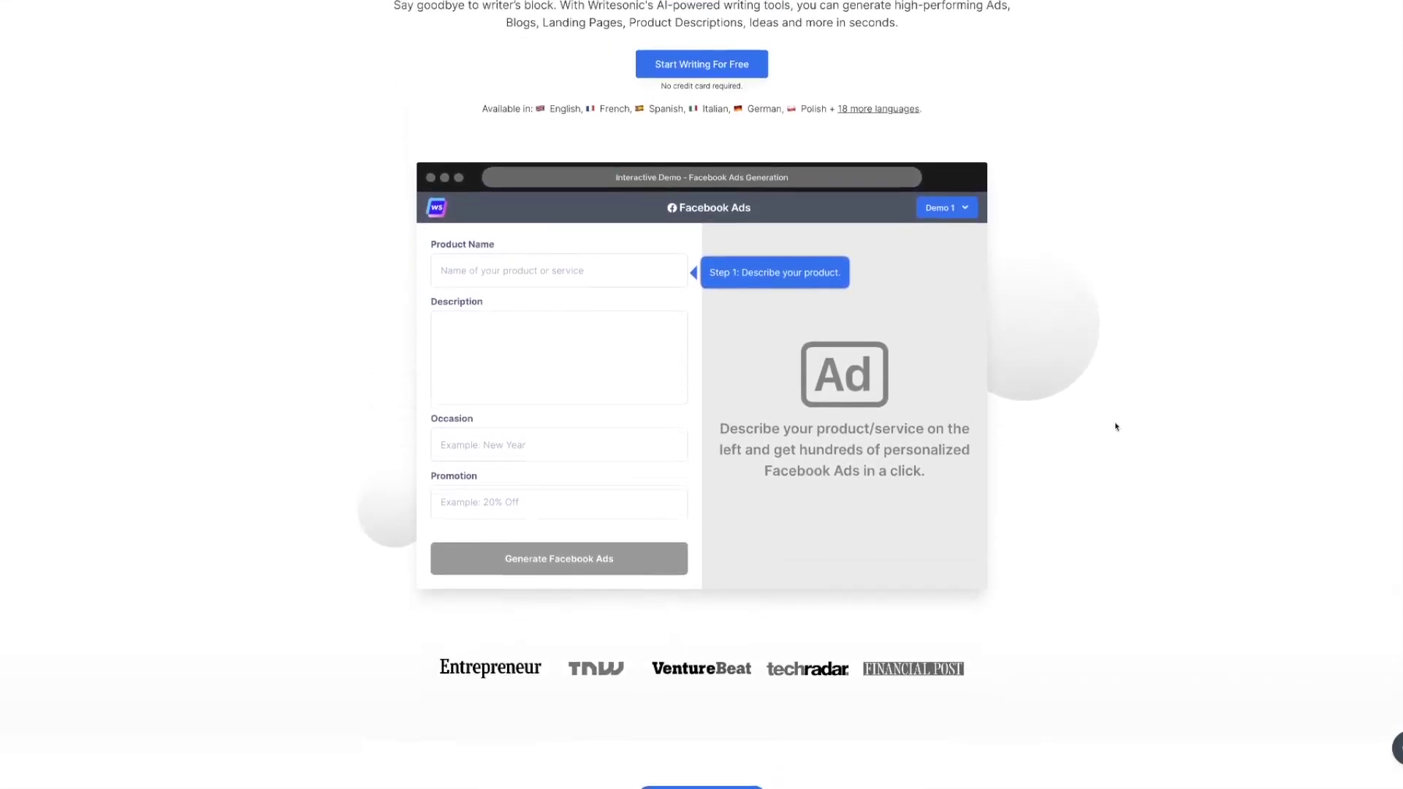
scroll(1117, 427, "up", 1)
scroll(1116, 426, "up", 1)
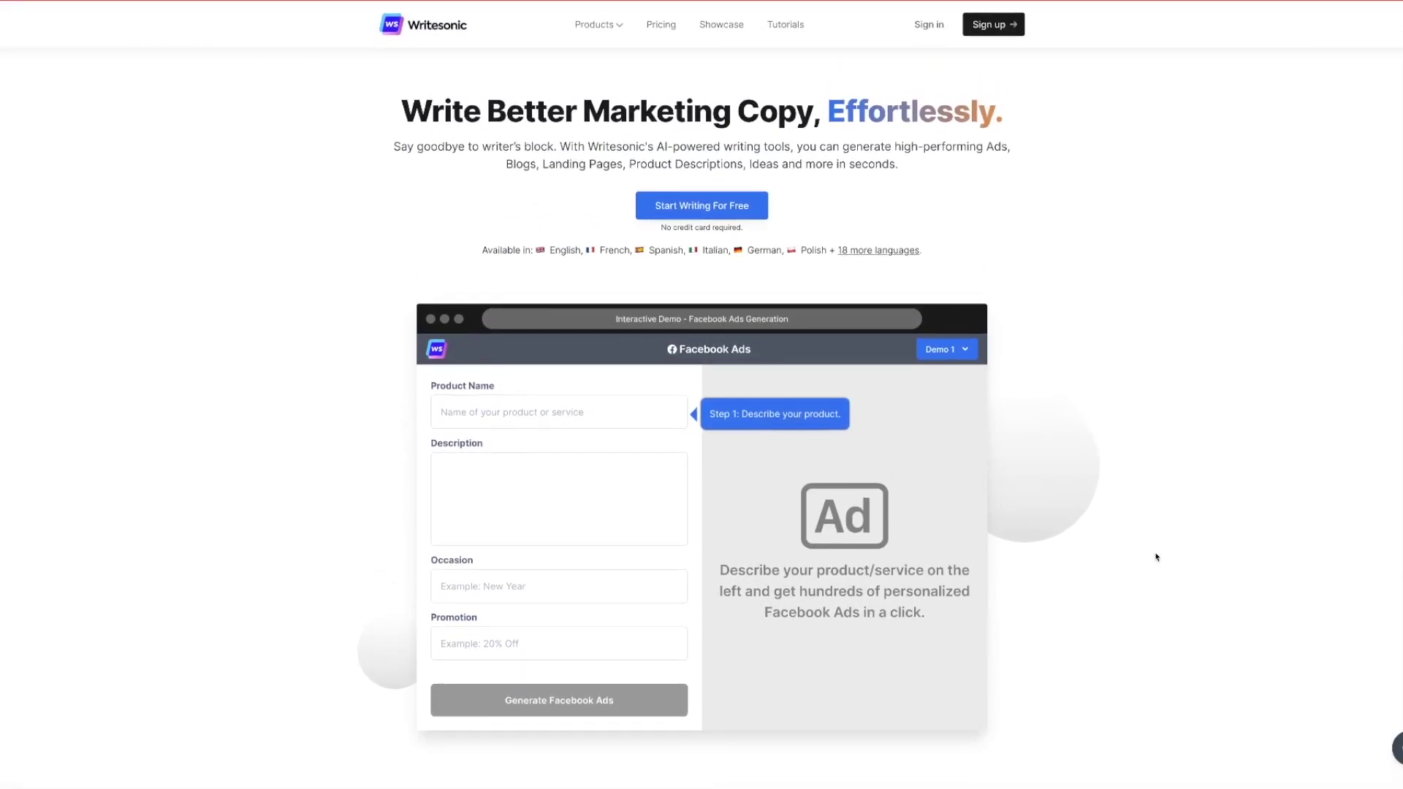
scroll(1156, 557, "down", 5)
scroll(1151, 555, "down", 5)
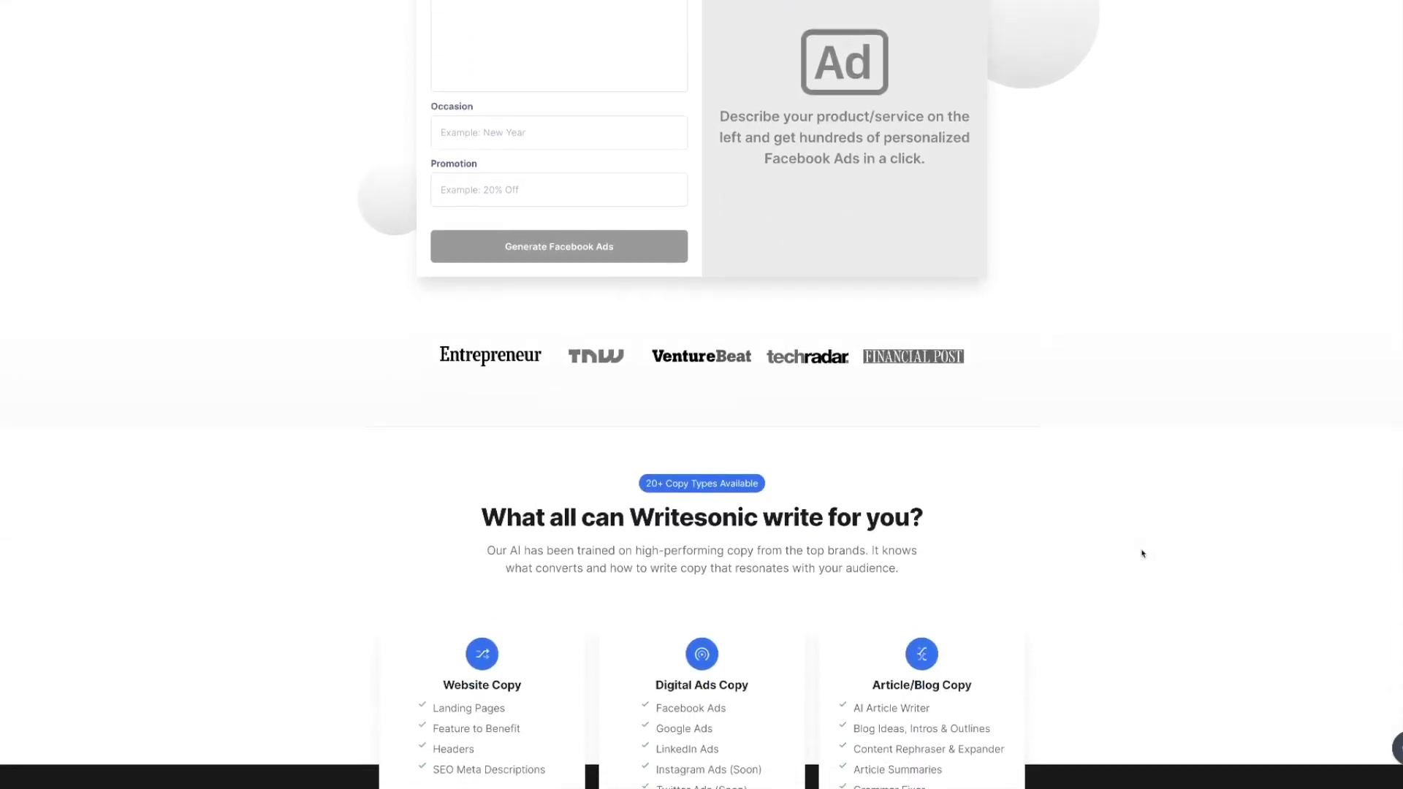
scroll(1142, 553, "down", 3)
scroll(1142, 554, "down", 2)
scroll(1099, 516, "up", 4)
scroll(1098, 516, "down", 3)
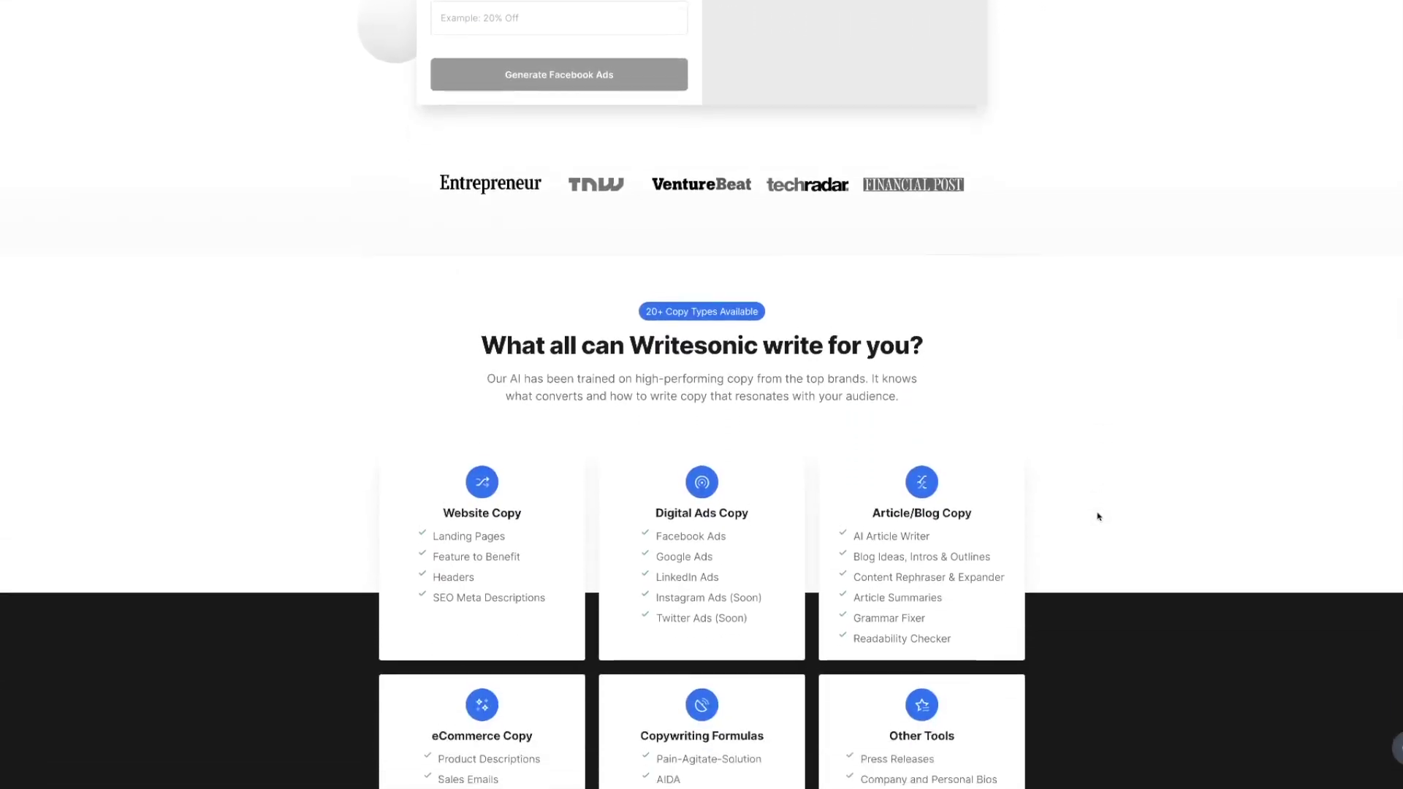
scroll(1099, 516, "down", 2)
scroll(987, 461, "down", 2)
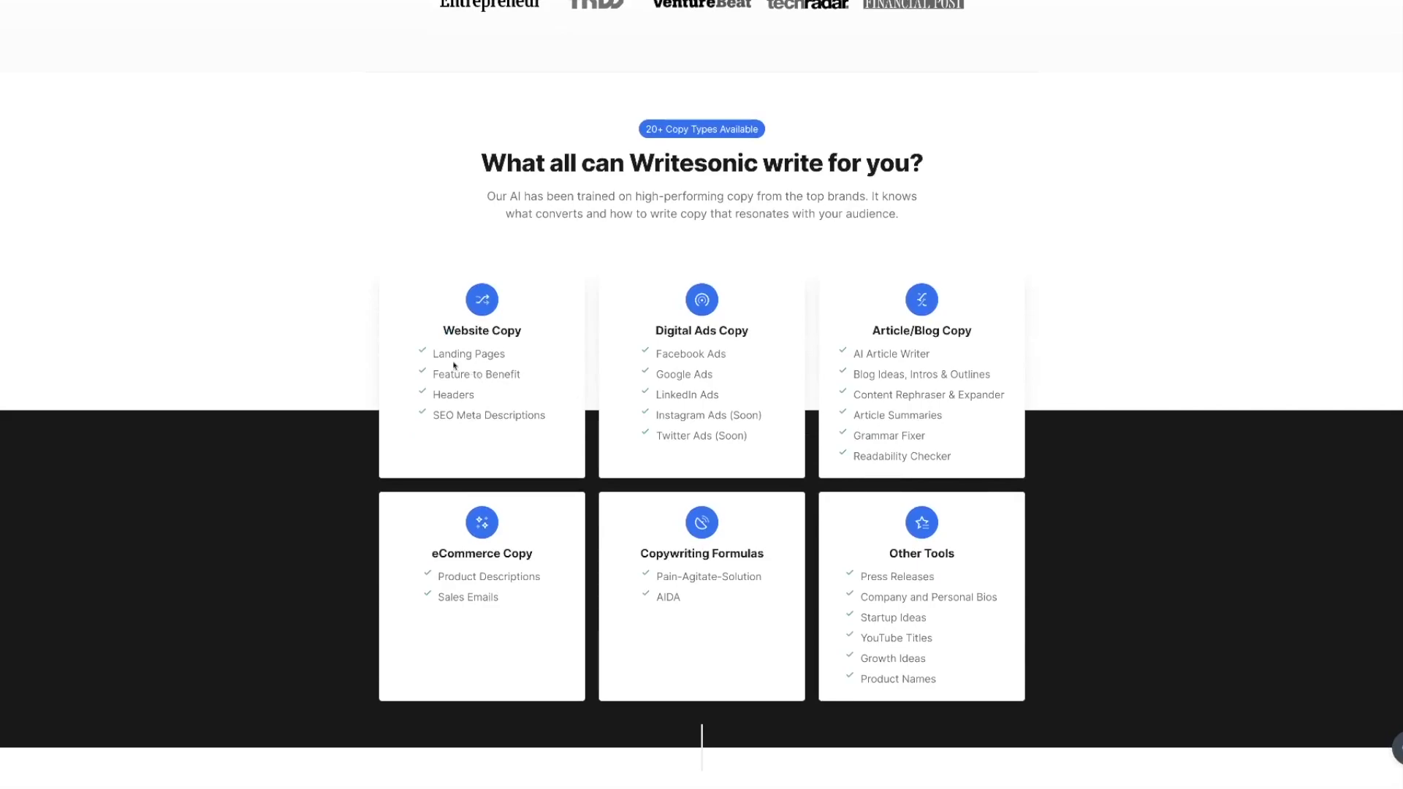
Step: Highlight the Landing Pages, Facebook Ads and eCommerce Copy types on the Writesonic homepage
left_click_drag(433, 354, 515, 357)
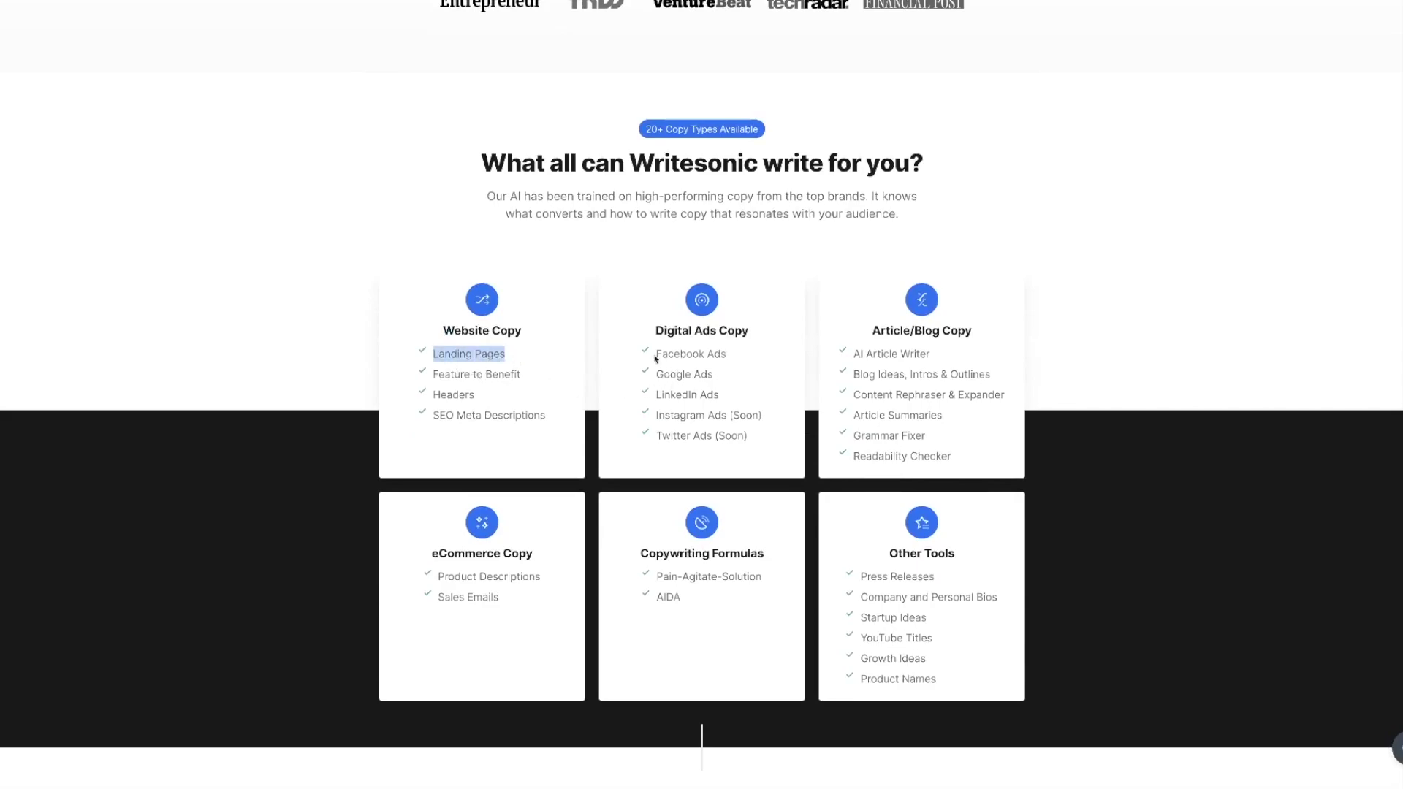
left_click_drag(654, 354, 731, 355)
left_click_drag(436, 554, 552, 558)
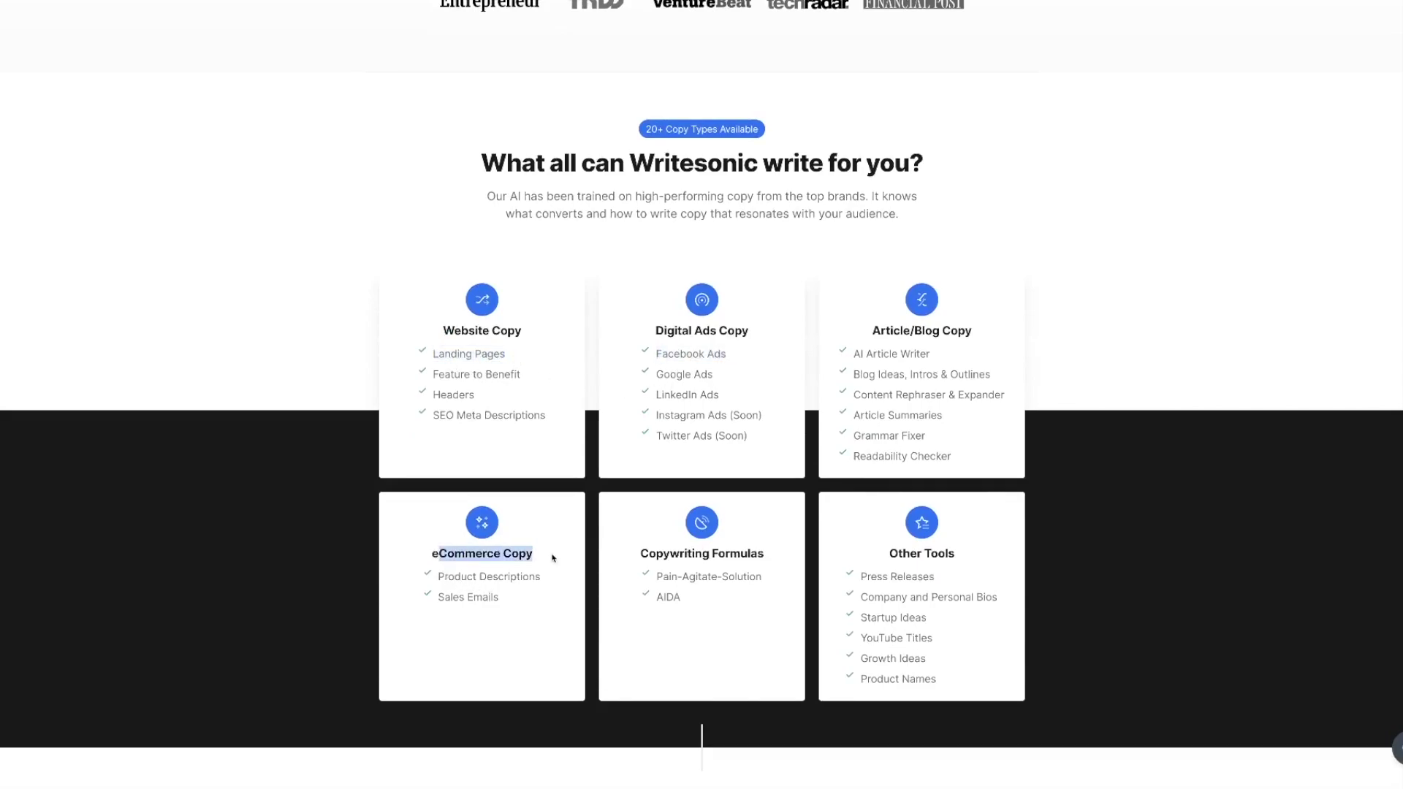
scroll(1106, 567, "down", 4)
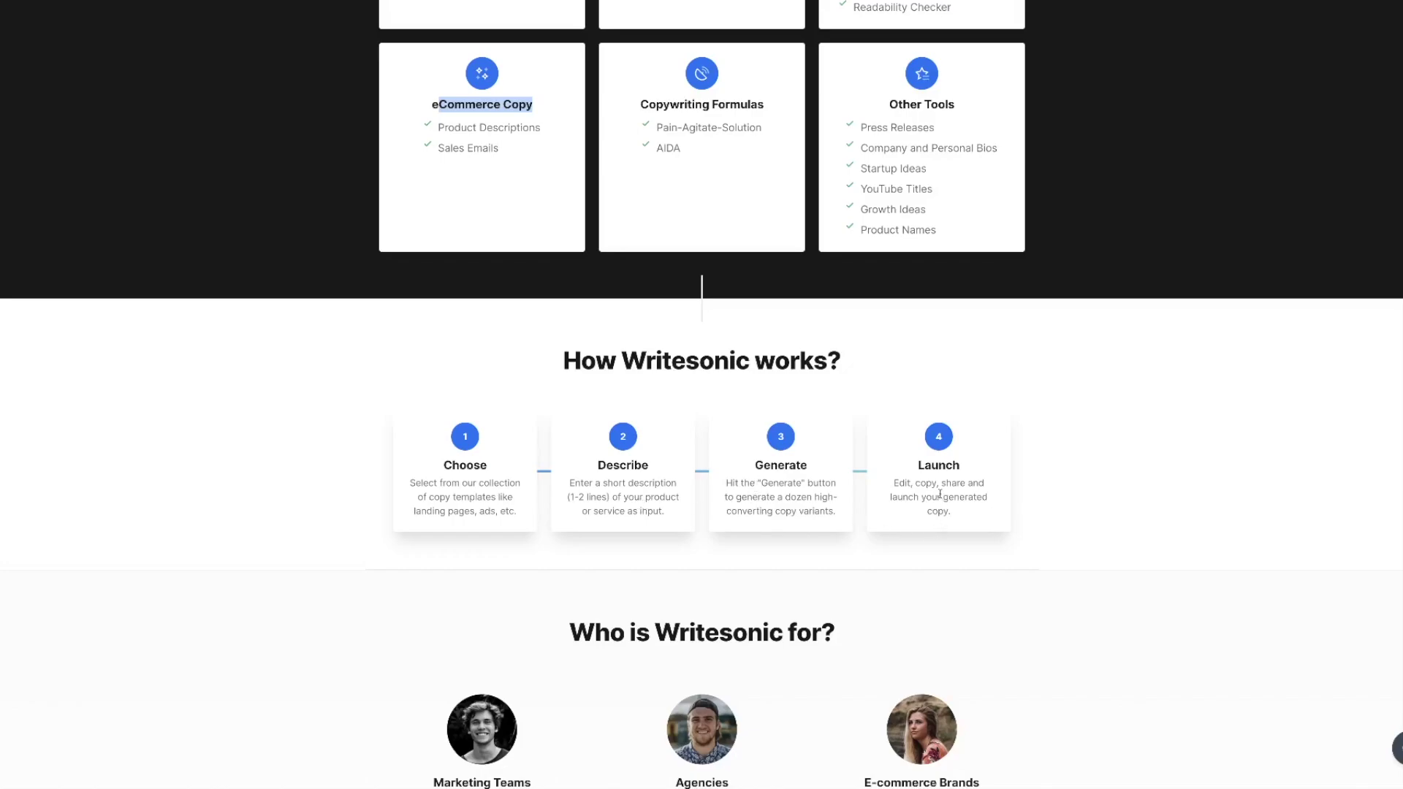
scroll(1031, 525, "down", 3)
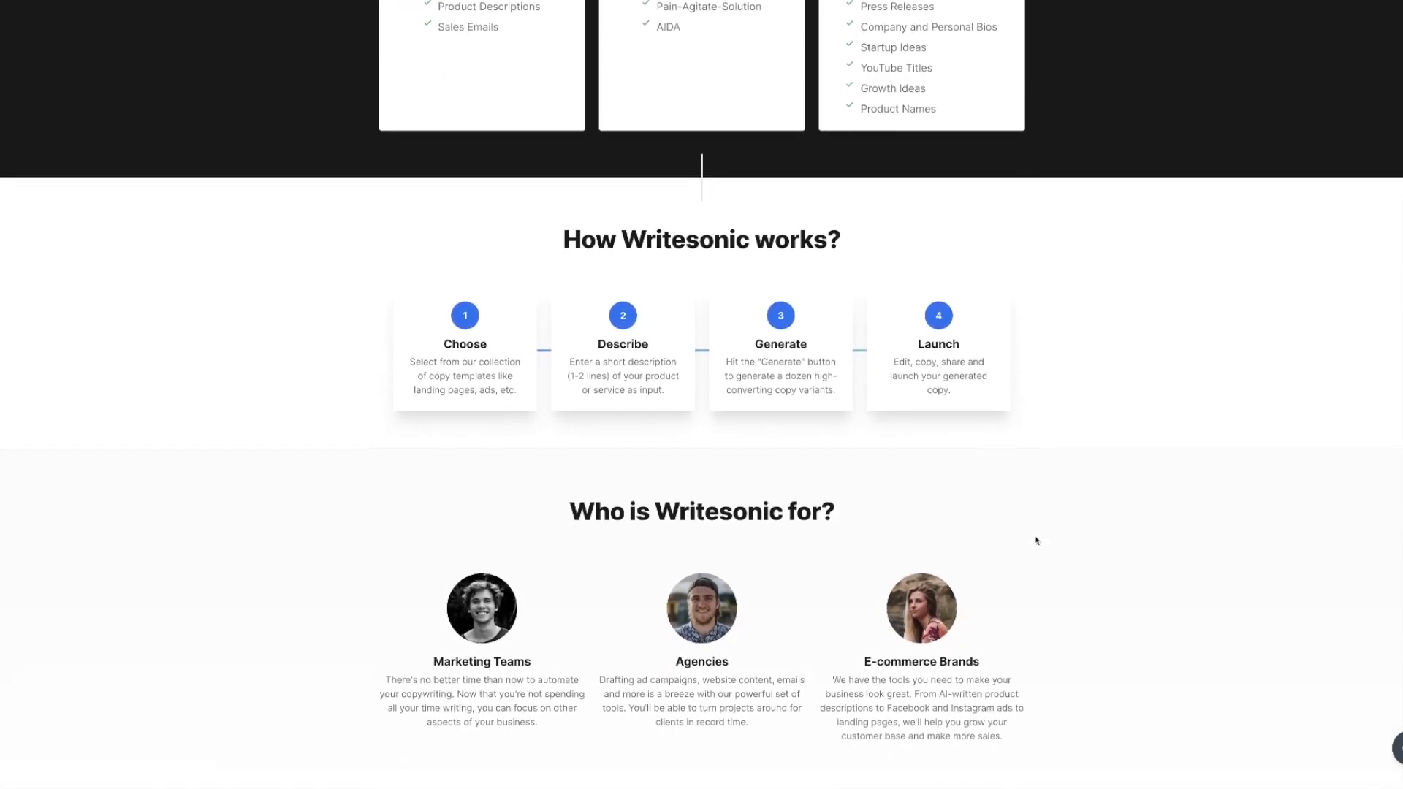
scroll(1031, 525, "down", 3)
scroll(1036, 539, "down", 3)
scroll(1036, 540, "down", 2)
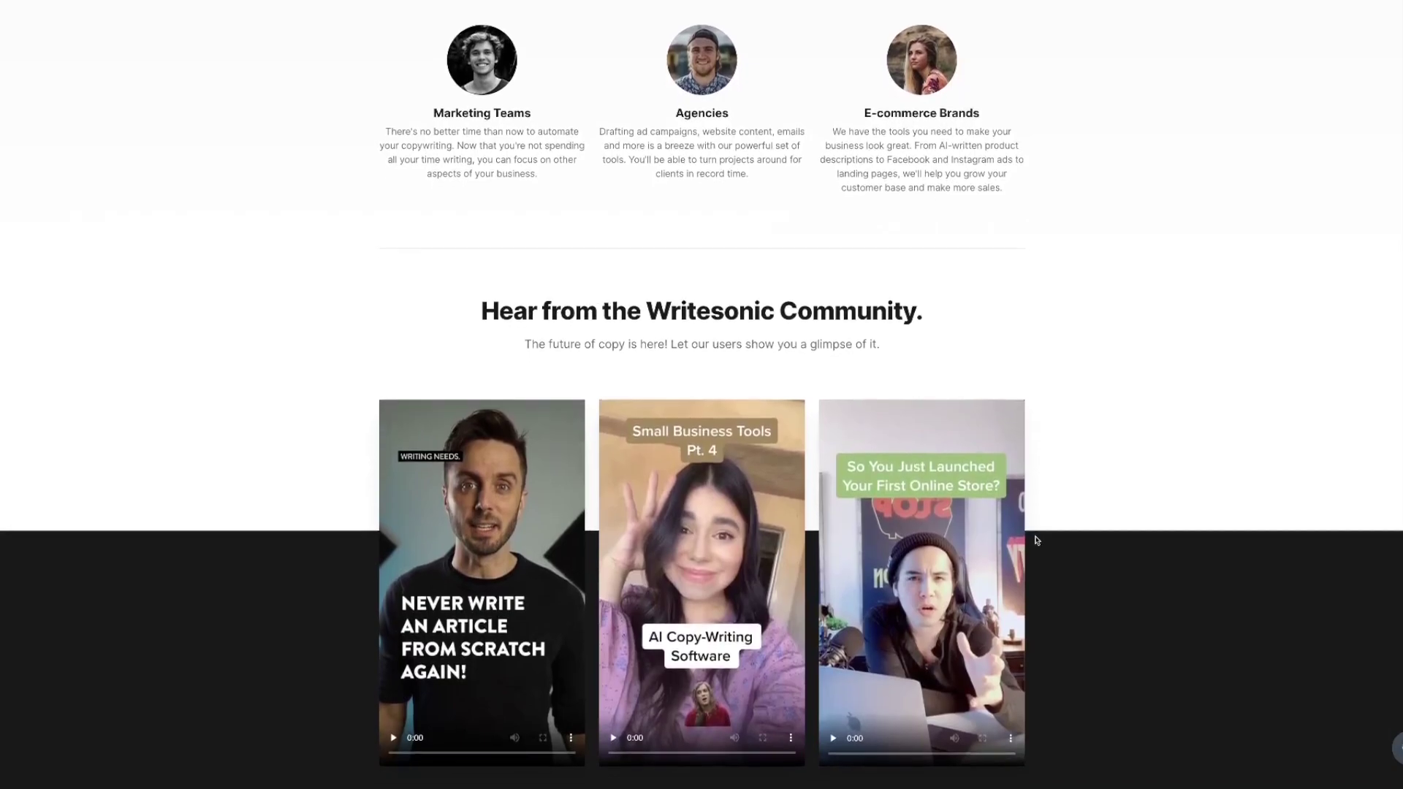
scroll(1036, 540, "up", 8)
scroll(1036, 540, "up", 6)
scroll(1035, 540, "up", 5)
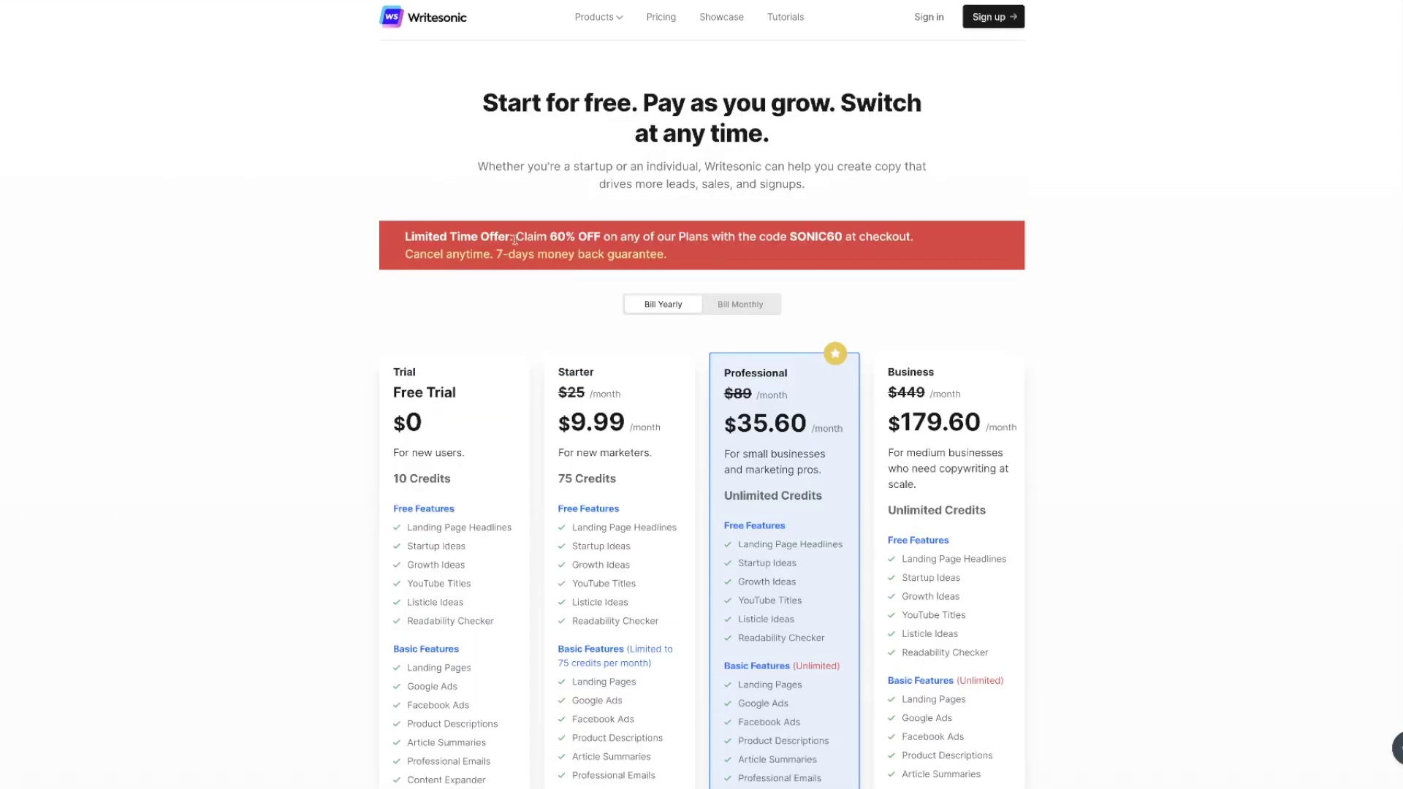
Step: Highlight the 60% OFF offer and SONIC60 code, then switch Writesonic prices to monthly billing
left_click_drag(549, 237, 601, 237)
left_click_drag(790, 236, 853, 237)
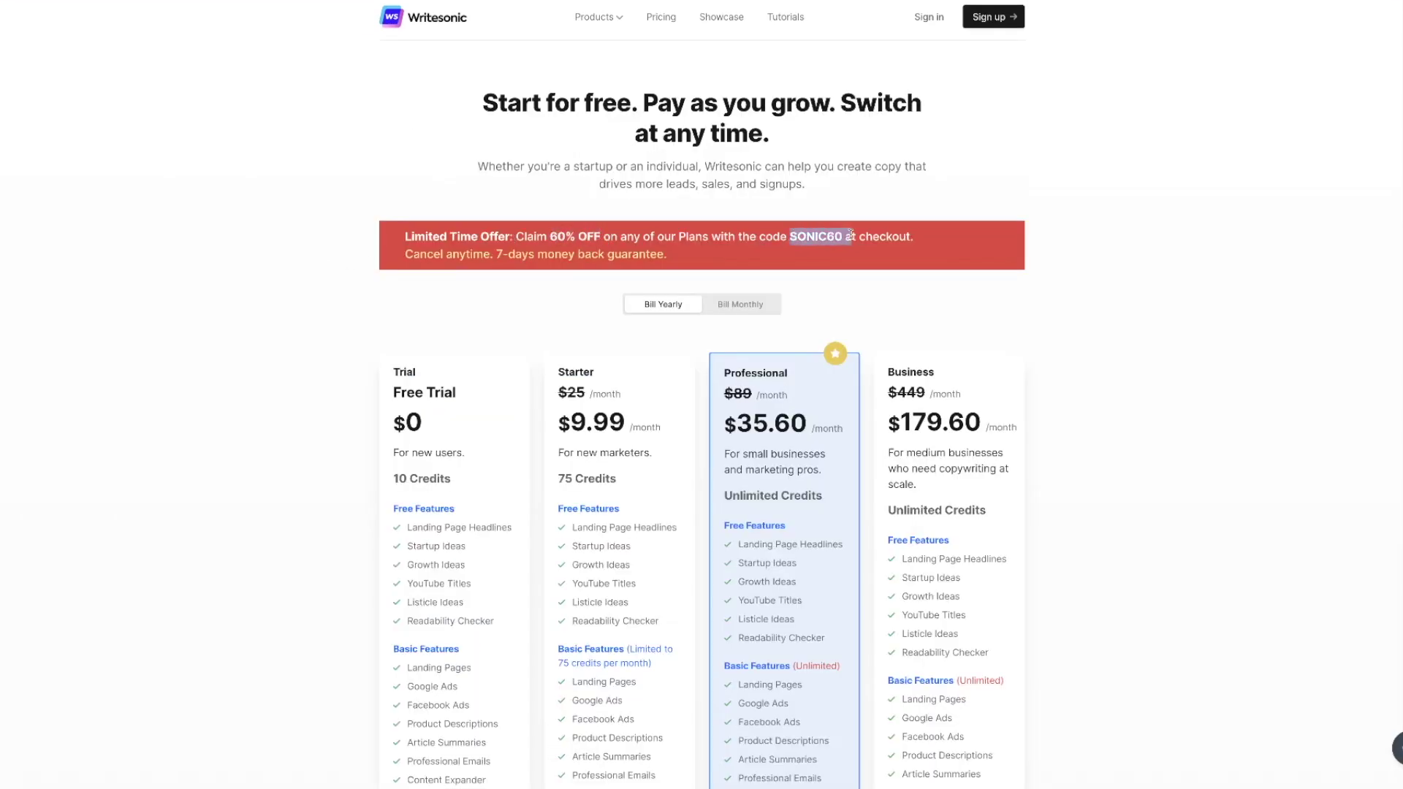
left_click(1102, 331)
scroll(1103, 331, "down", 4)
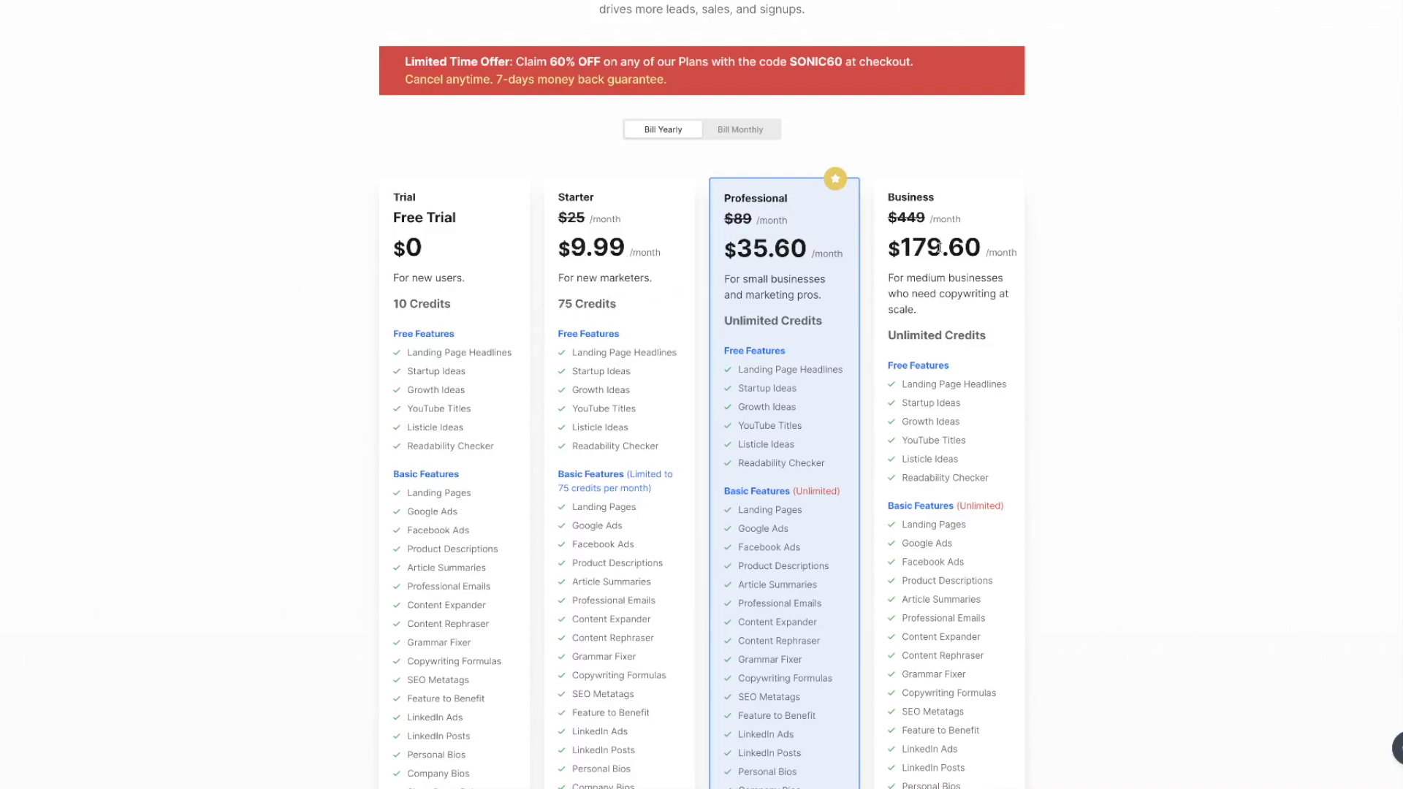
left_click(732, 132)
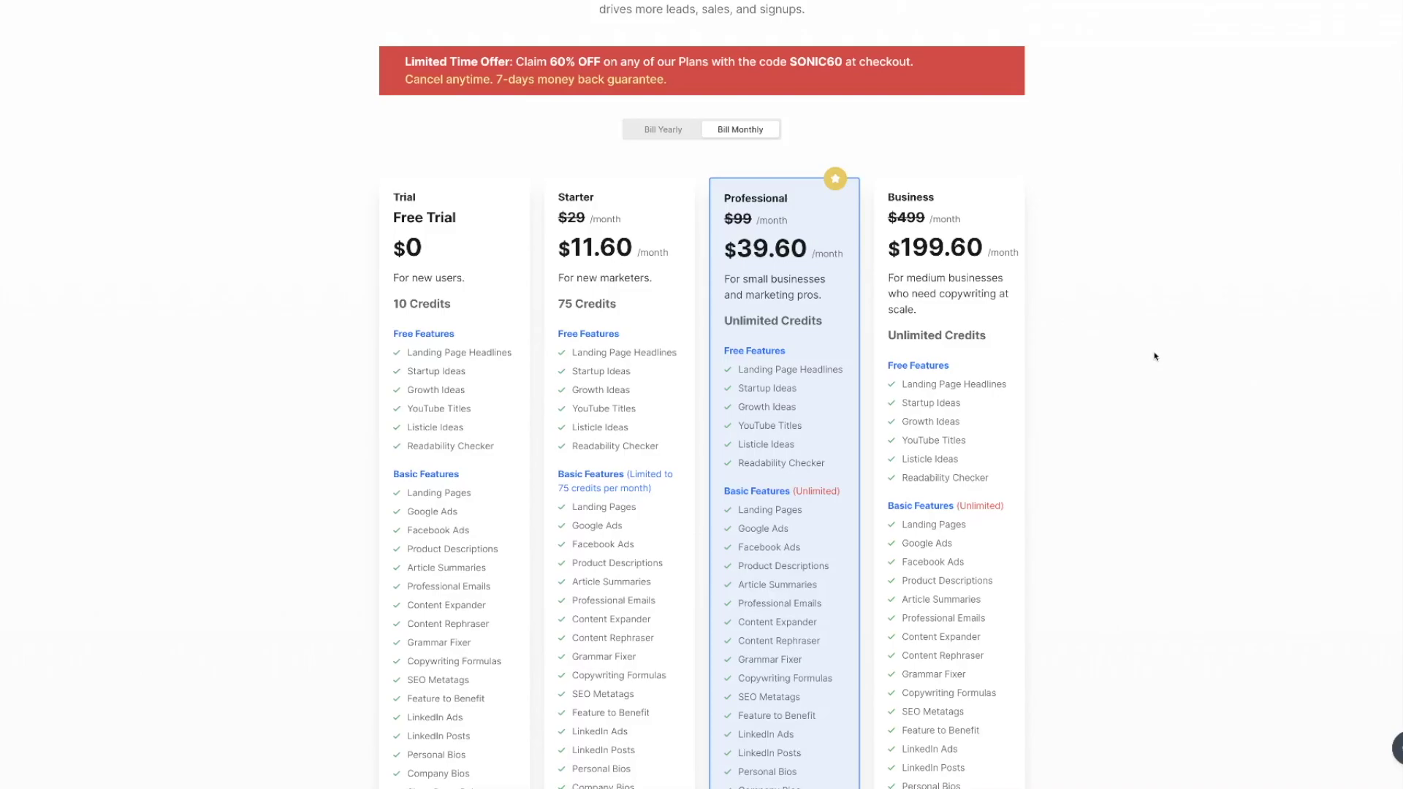
scroll(1151, 362, "down", 3)
scroll(1151, 365, "down", 3)
scroll(1152, 364, "down", 3)
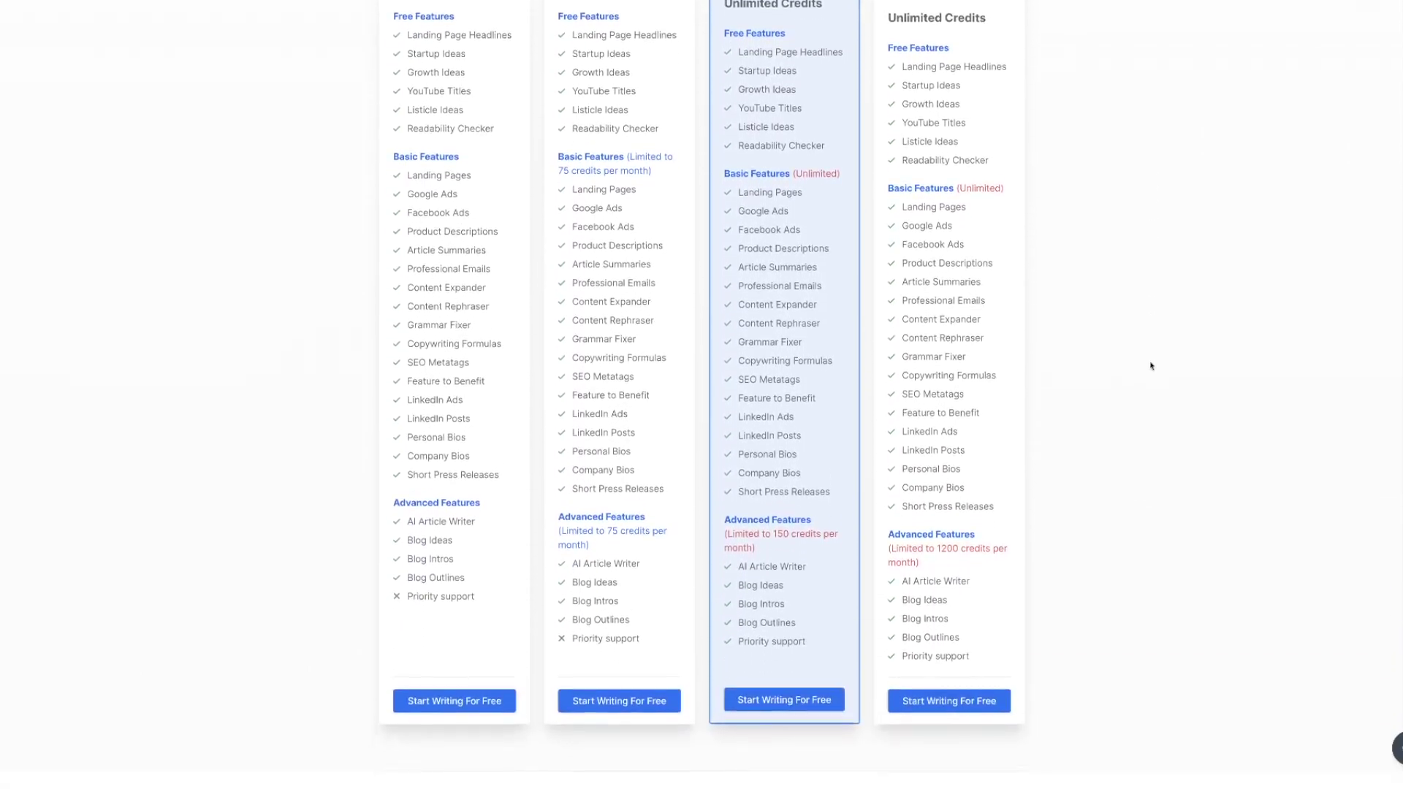
scroll(1151, 366, "down", 2)
scroll(1151, 365, "down", 1)
scroll(1151, 365, "up", 10)
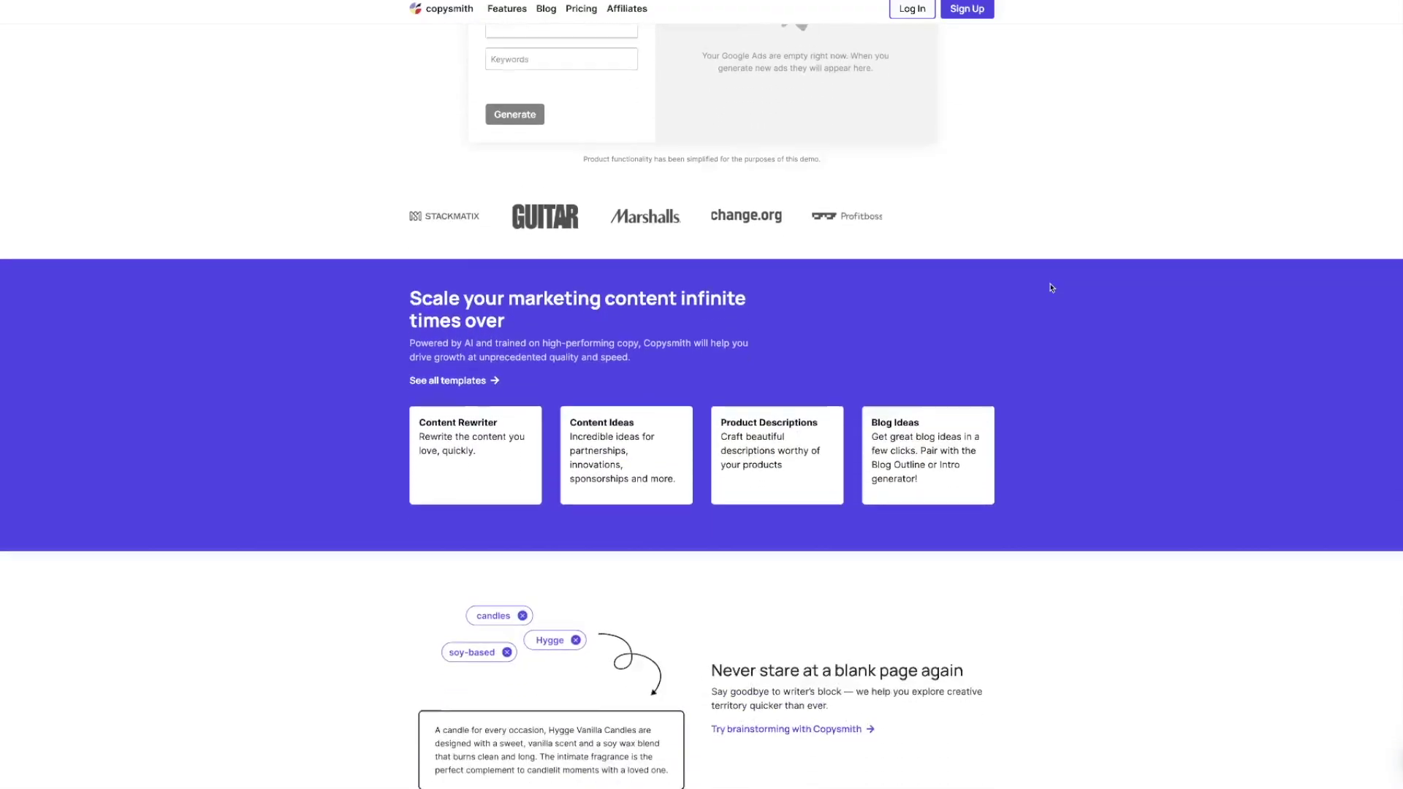
scroll(1051, 288, "down", 5)
scroll(1050, 289, "down", 5)
scroll(1050, 288, "down", 4)
scroll(1050, 288, "up", 10)
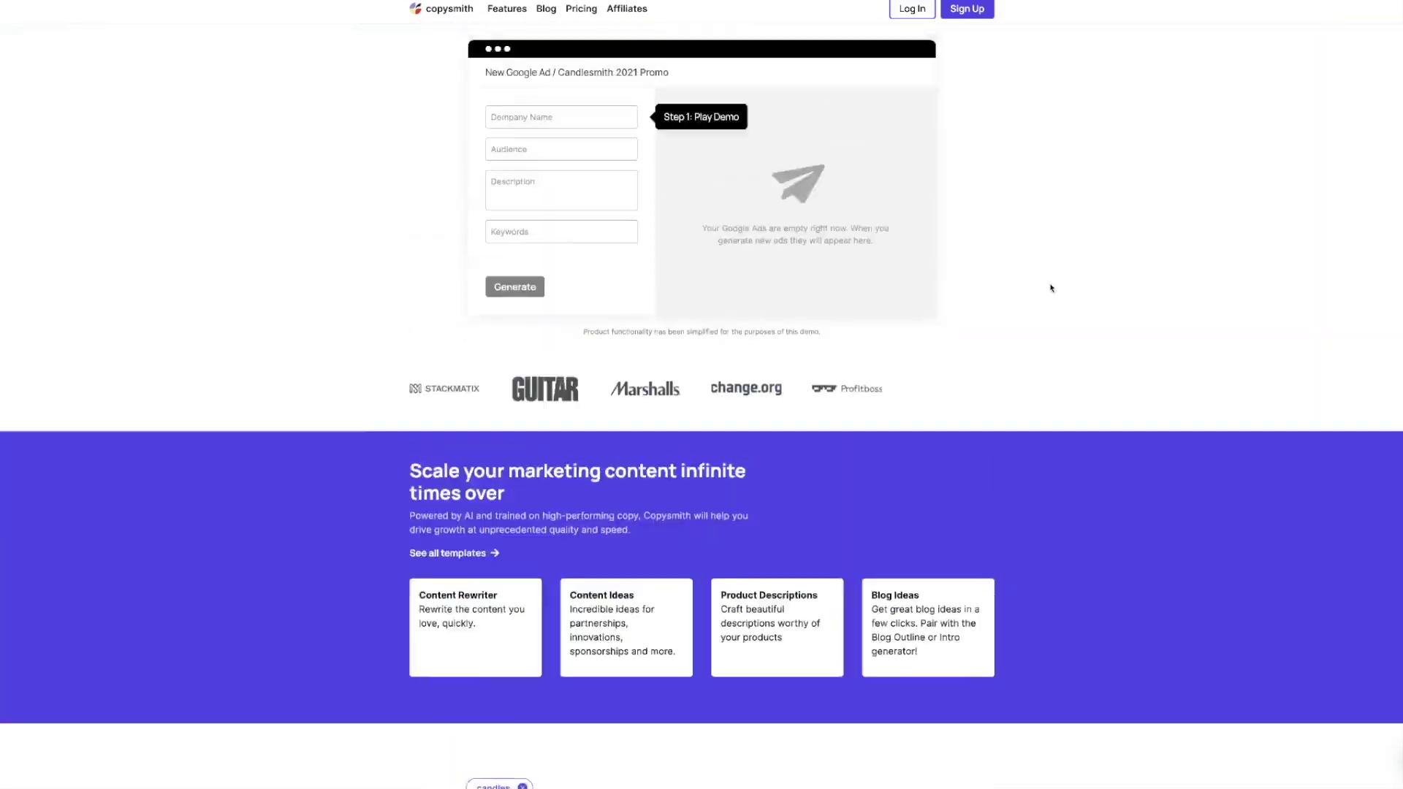
scroll(1050, 288, "up", 4)
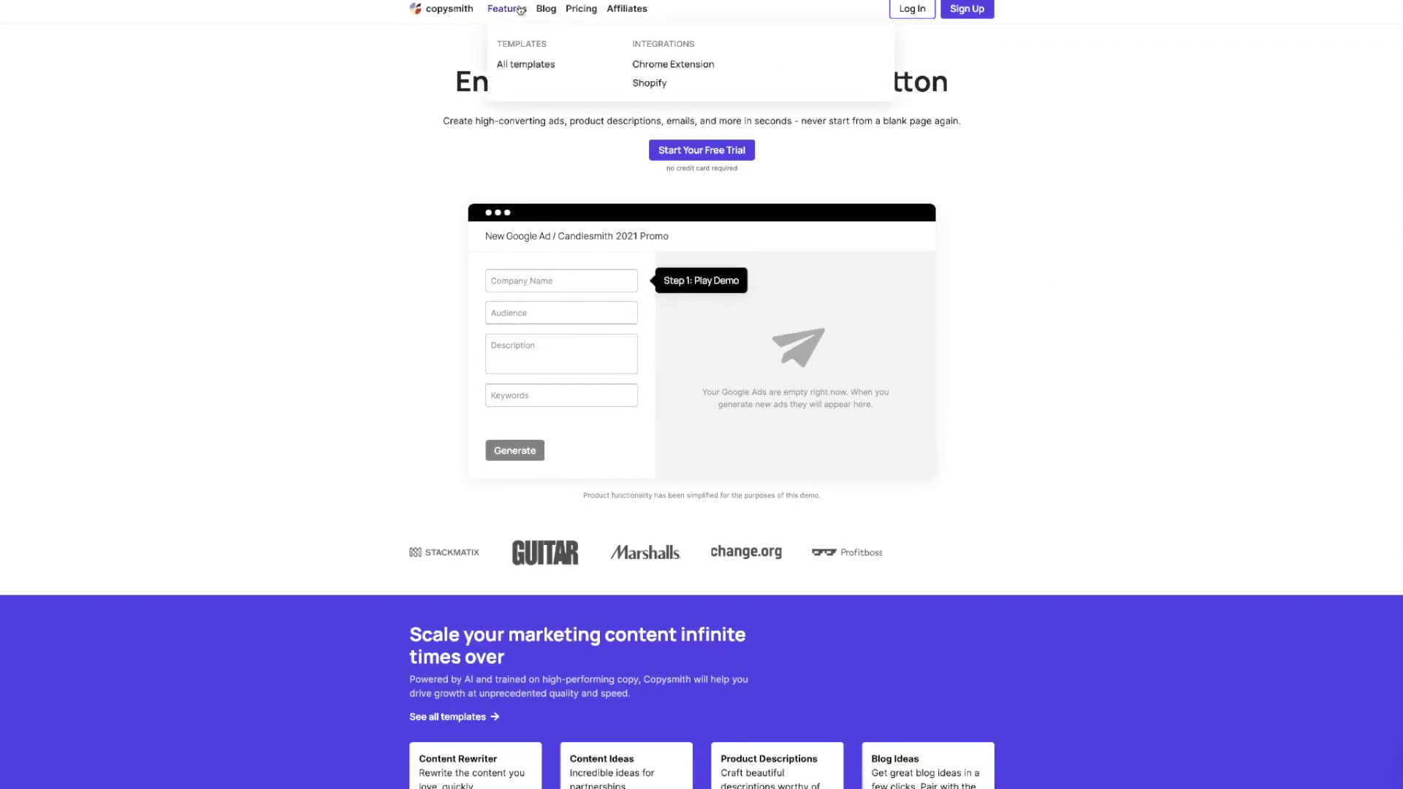
mouse_move(507, 9)
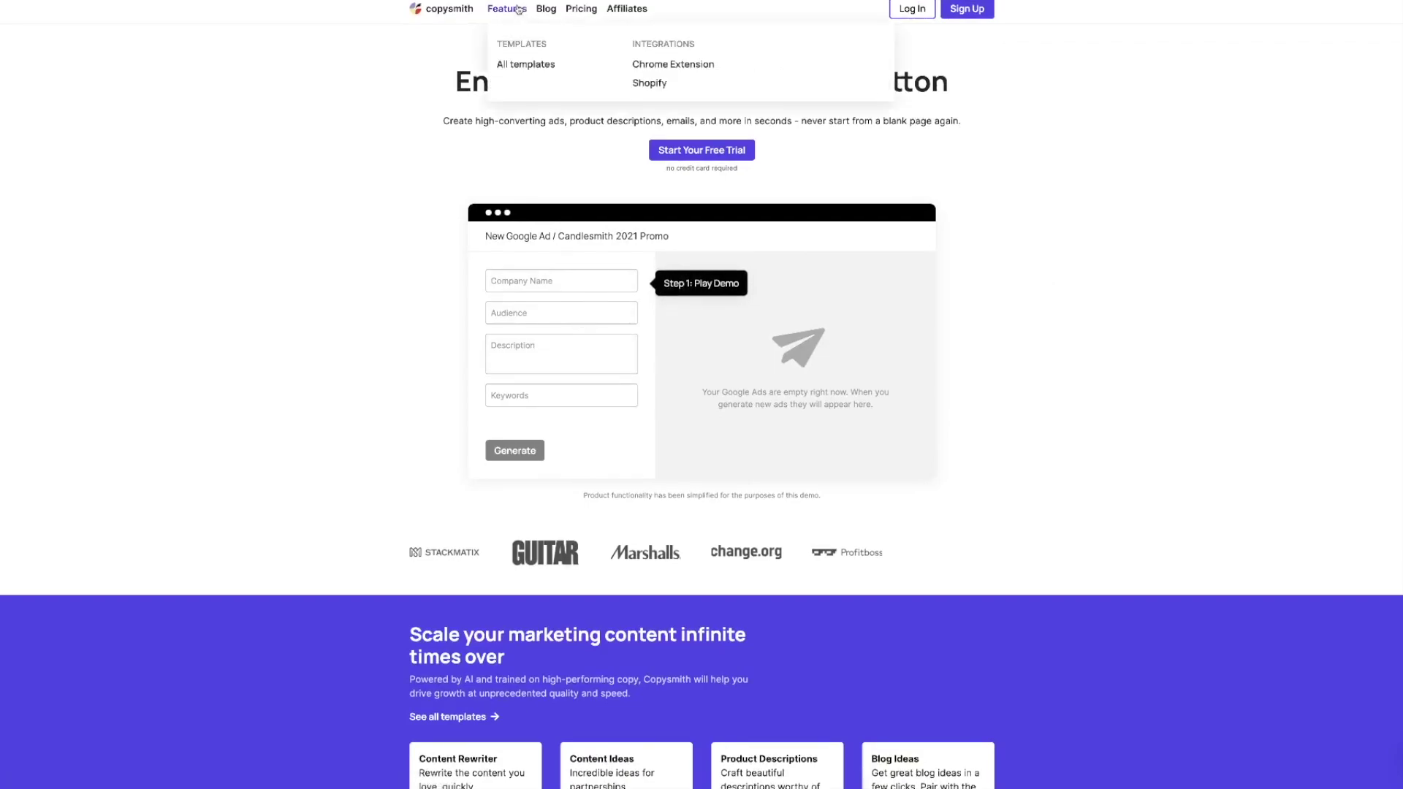
Step: Open Copysmith's All templates catalogue and highlight the first row of ad templates, from Facebook Ad
left_click(526, 63)
scroll(1123, 448, "down", 5)
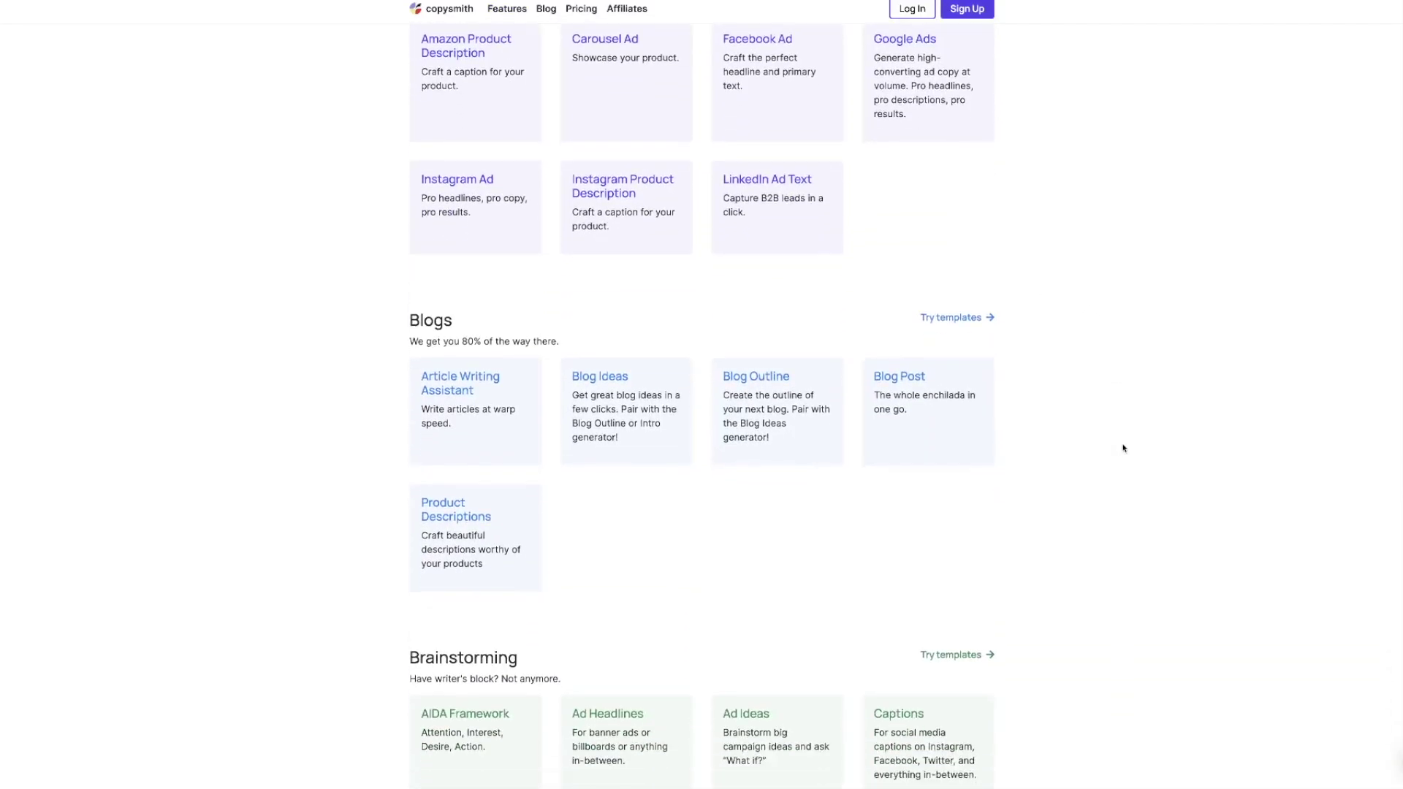
scroll(1124, 447, "up", 6)
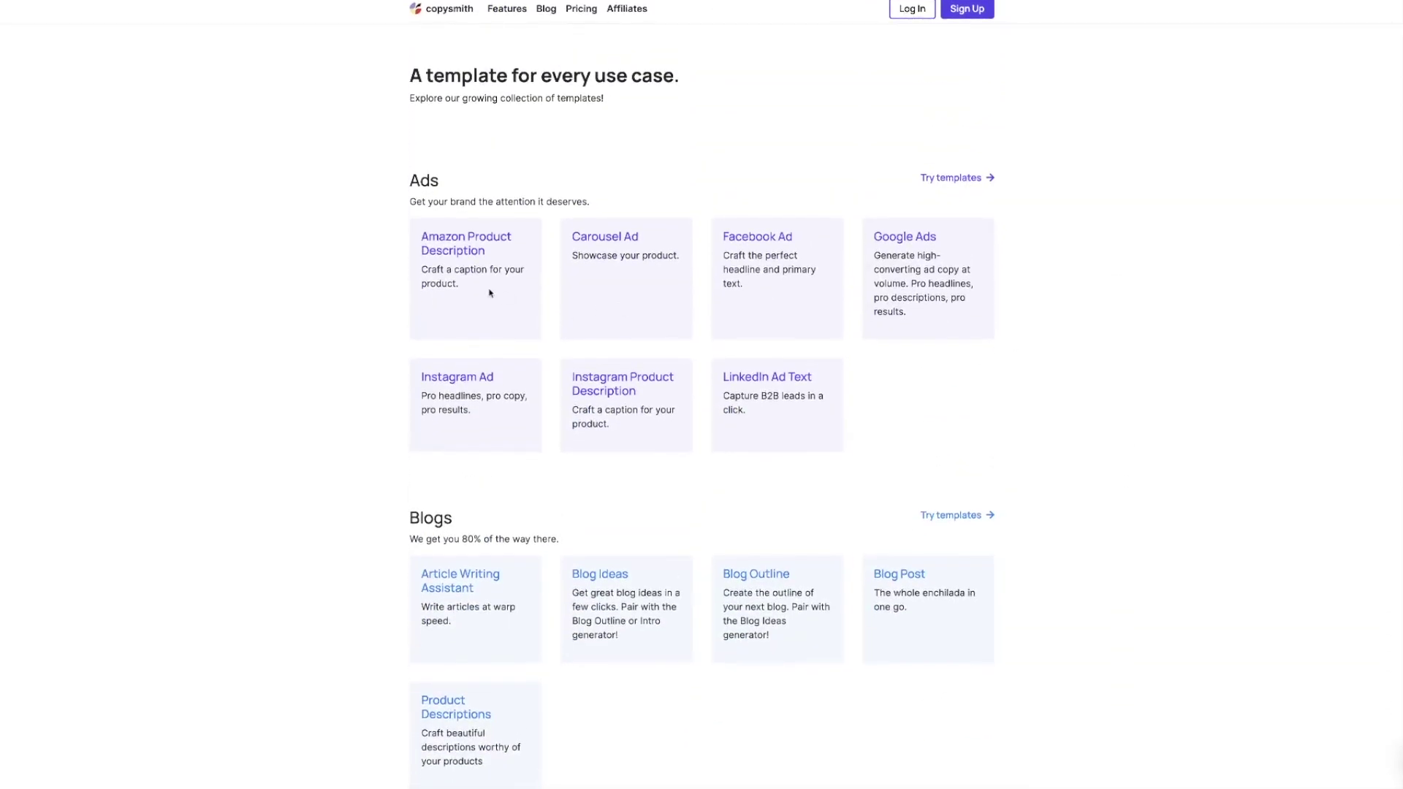
scroll(538, 365, "down", 2)
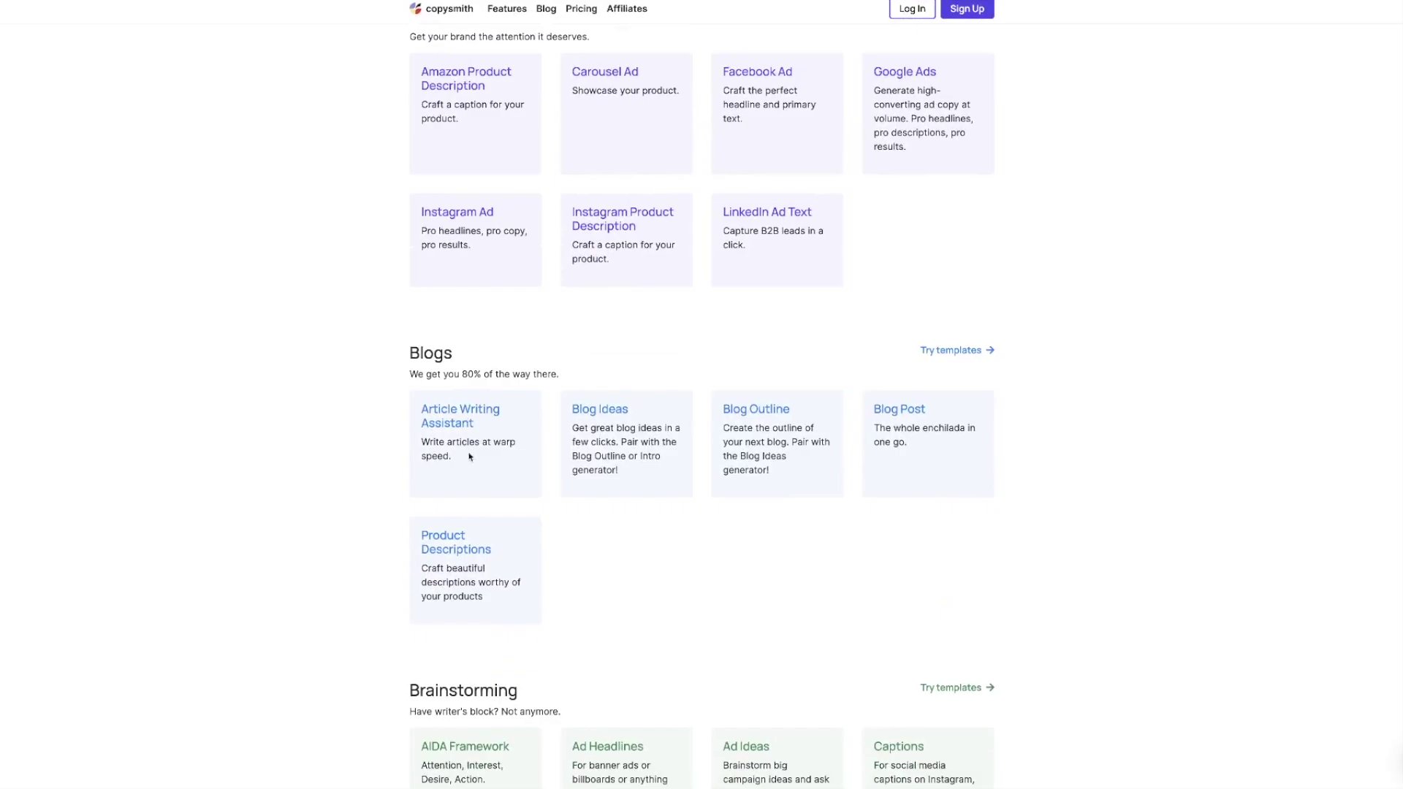
scroll(526, 537, "down", 4)
scroll(527, 537, "down", 4)
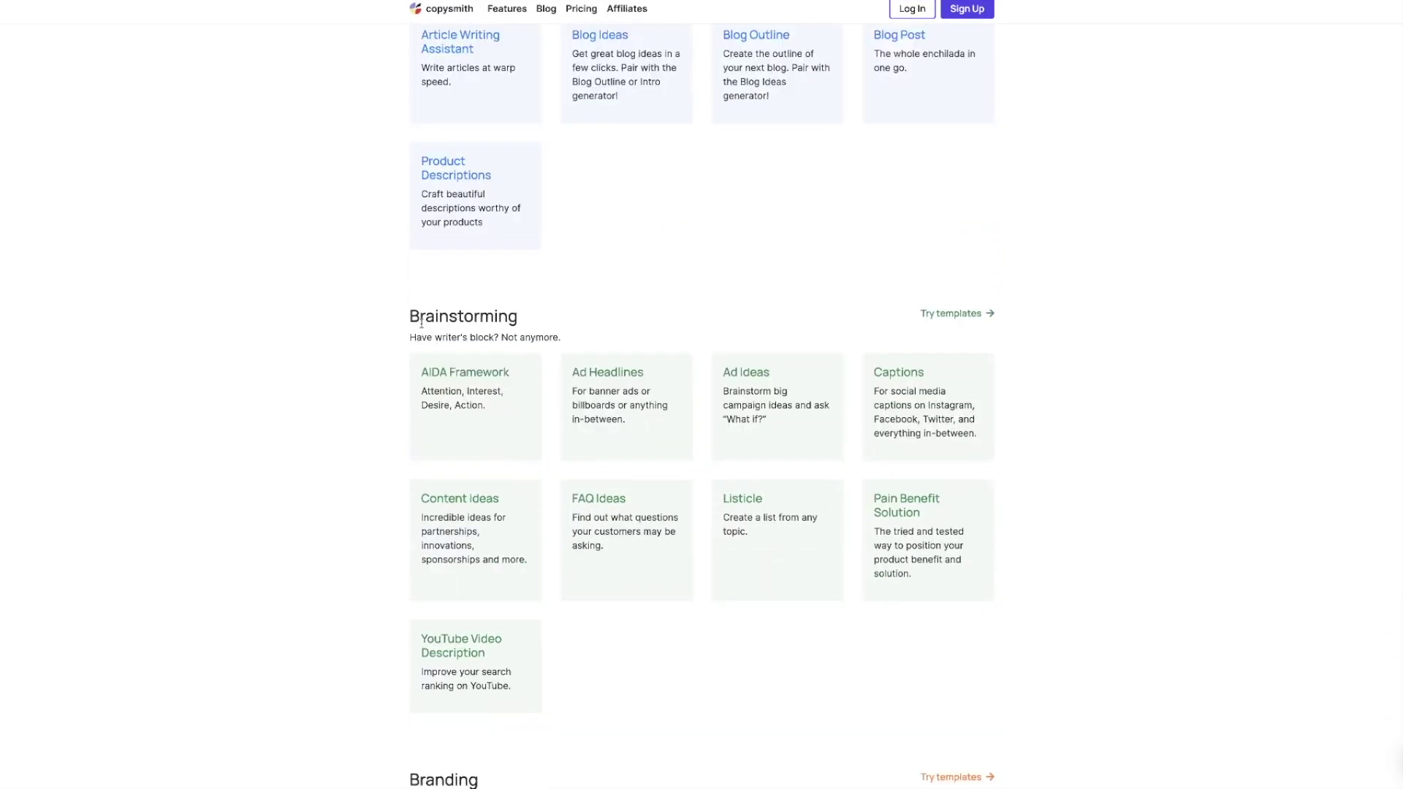
scroll(622, 433, "down", 2)
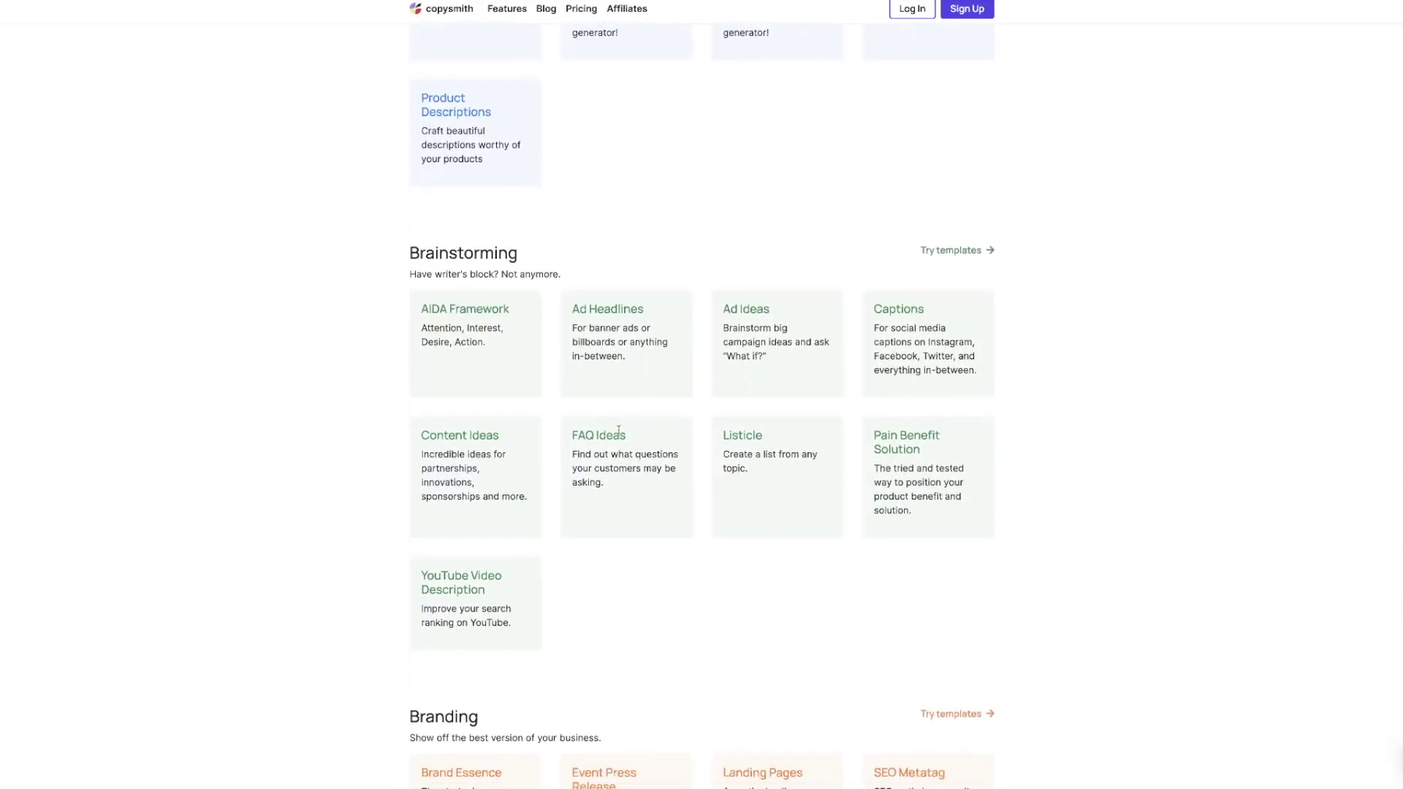
scroll(621, 433, "down", 2)
scroll(548, 493, "down", 2)
scroll(513, 592, "down", 2)
scroll(512, 592, "down", 3)
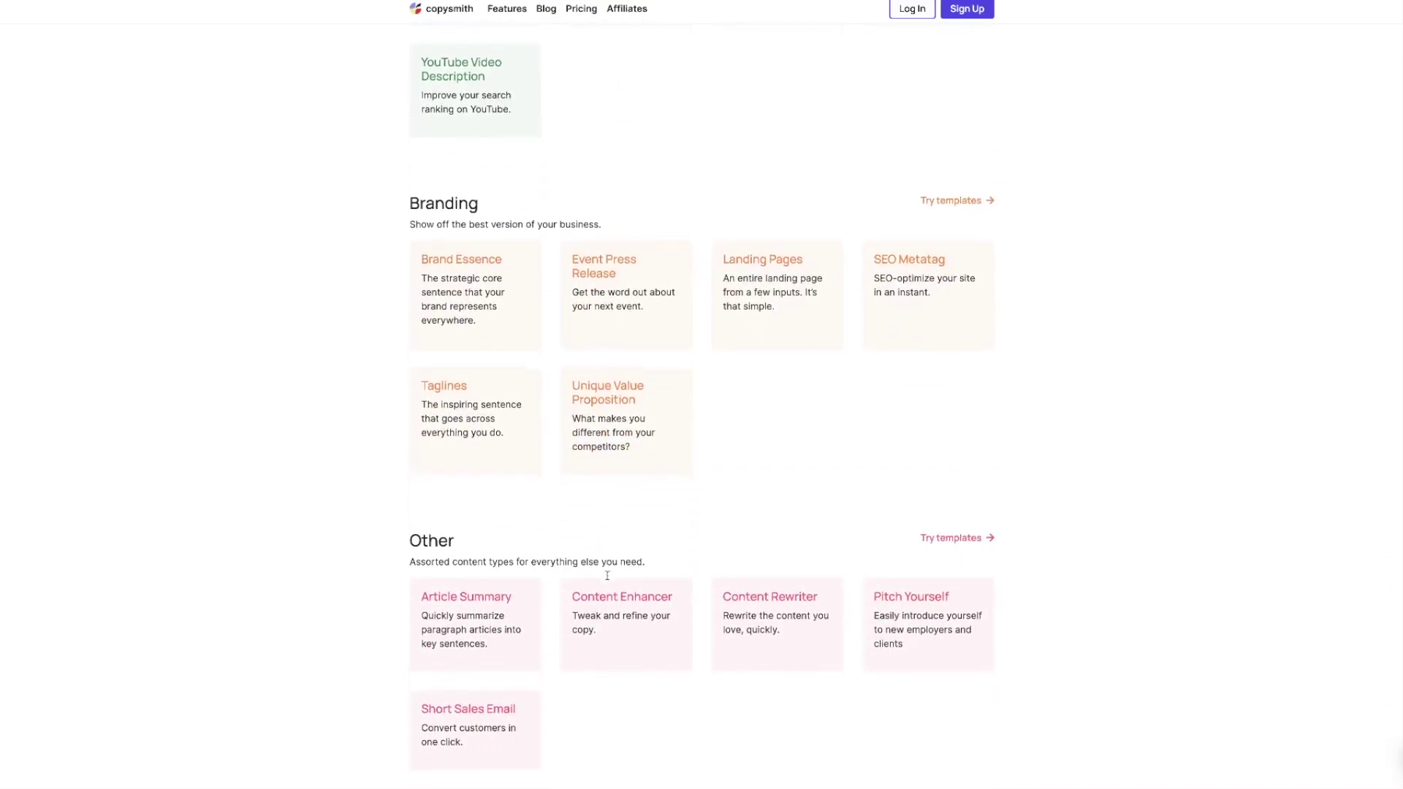
scroll(521, 559, "down", 1)
scroll(599, 570, "up", 1)
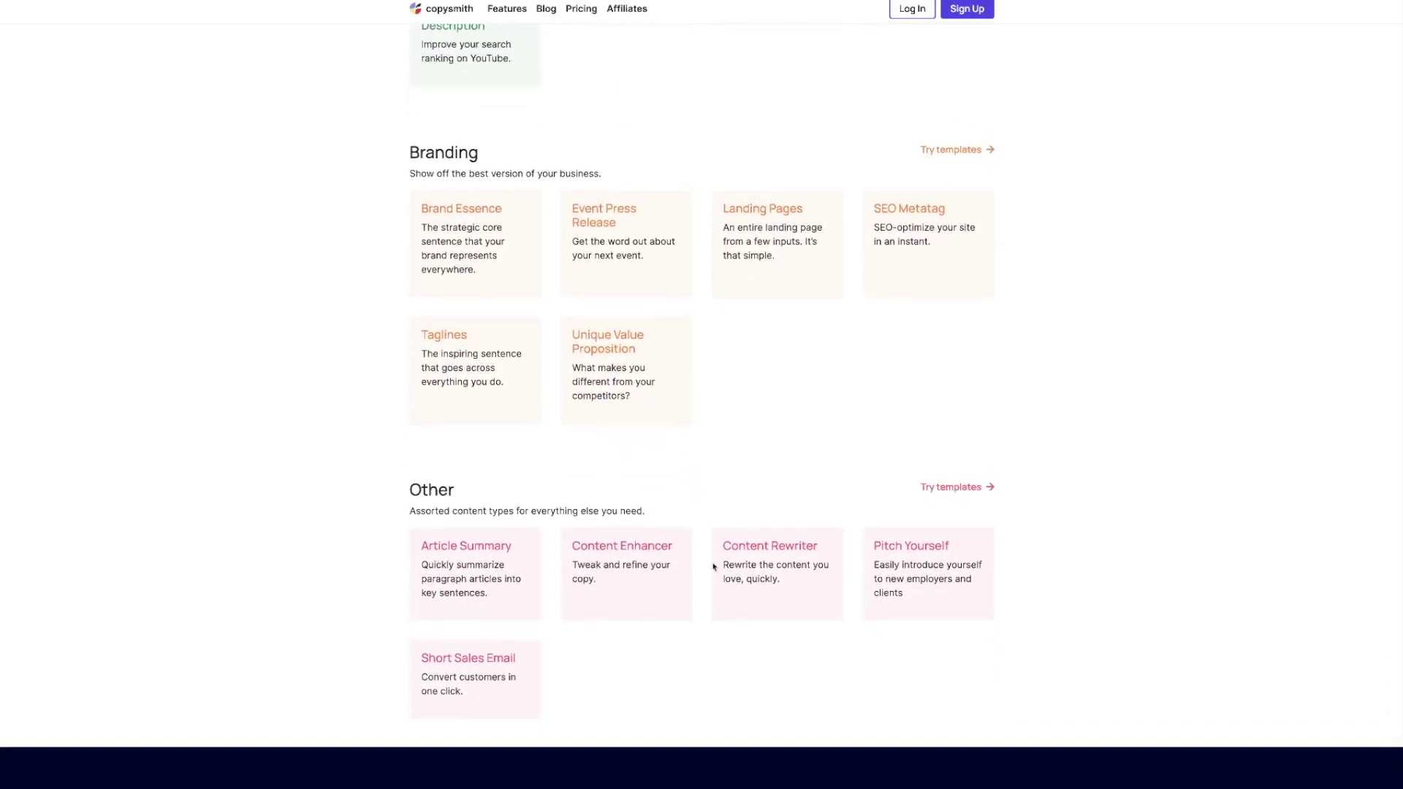
scroll(816, 548, "up", 2)
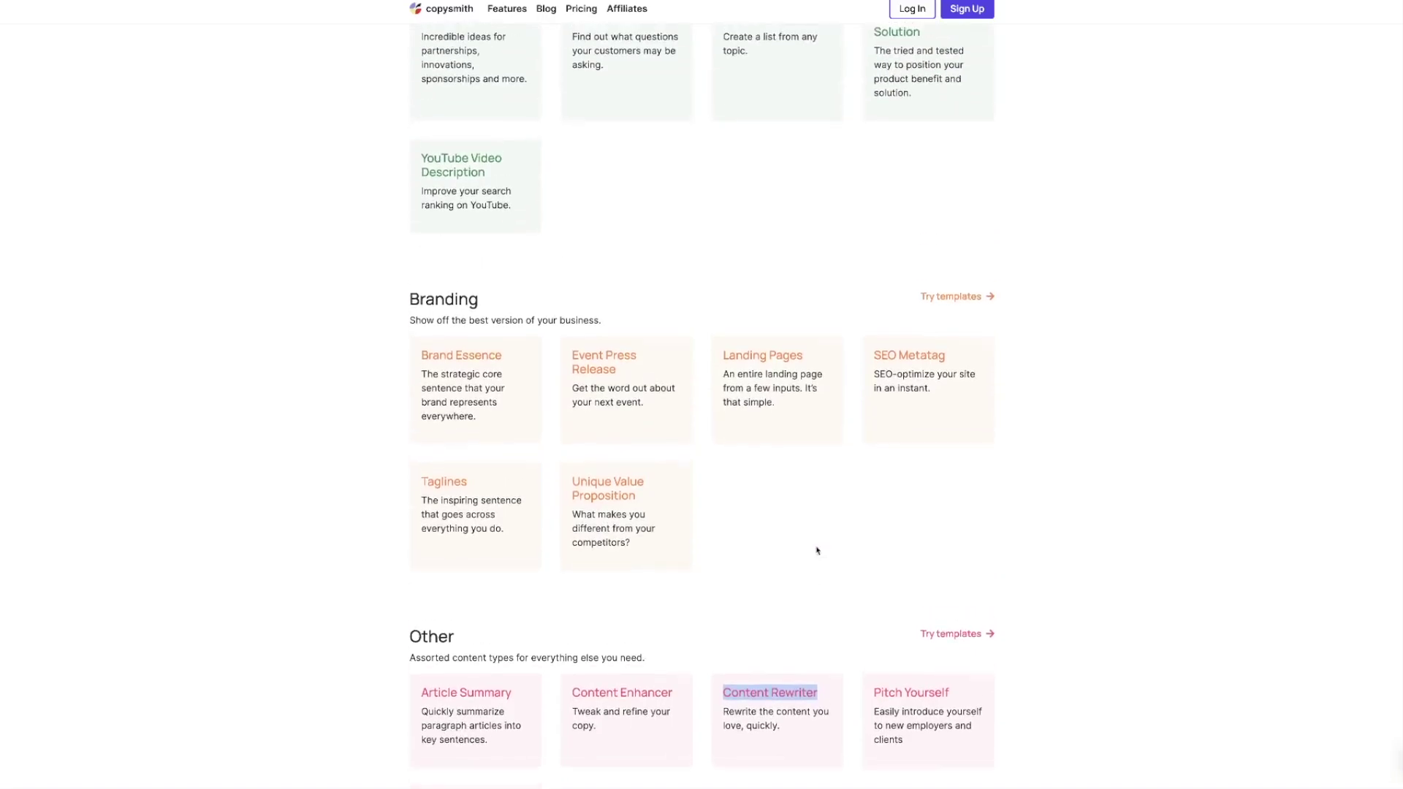
scroll(817, 548, "up", 8)
scroll(817, 551, "down", 1)
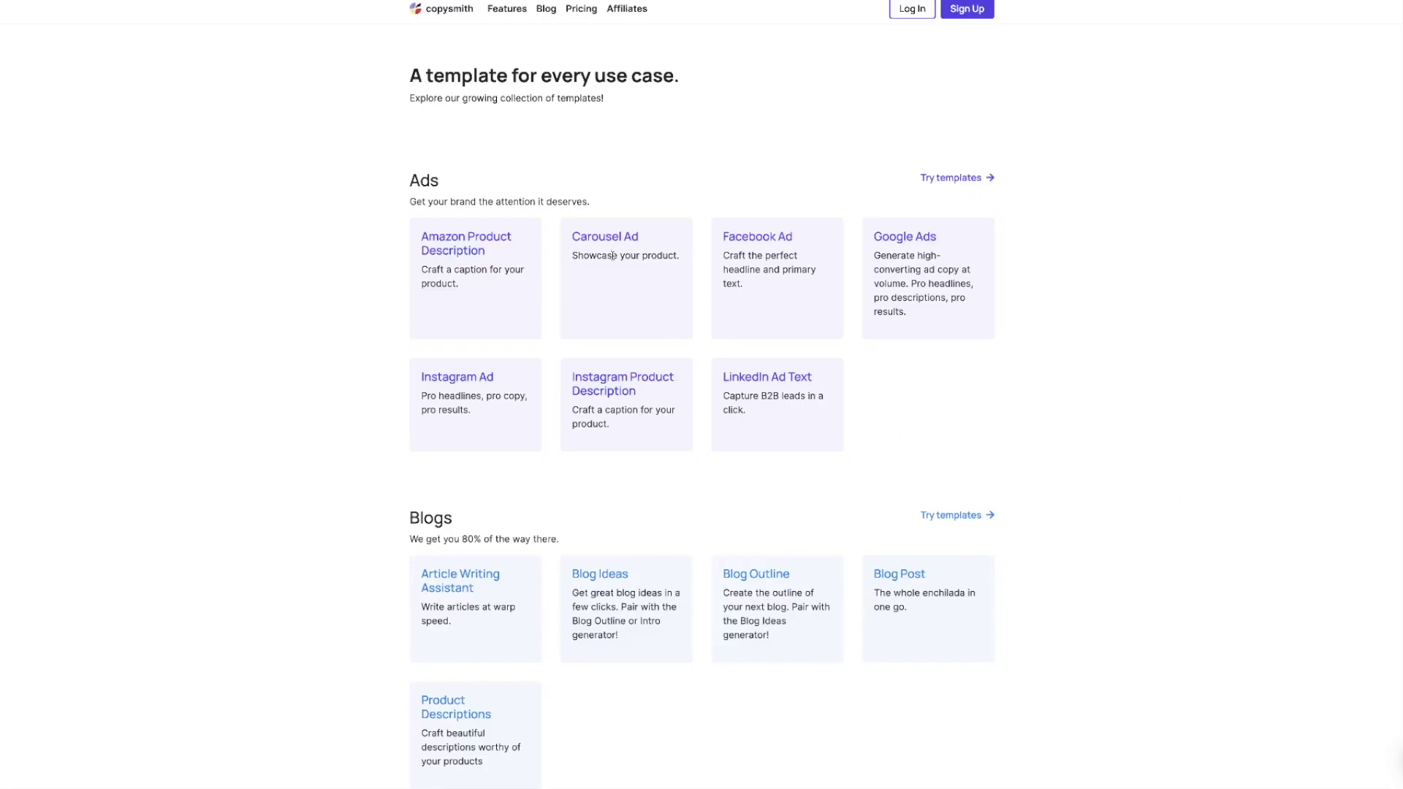
double_click(724, 235)
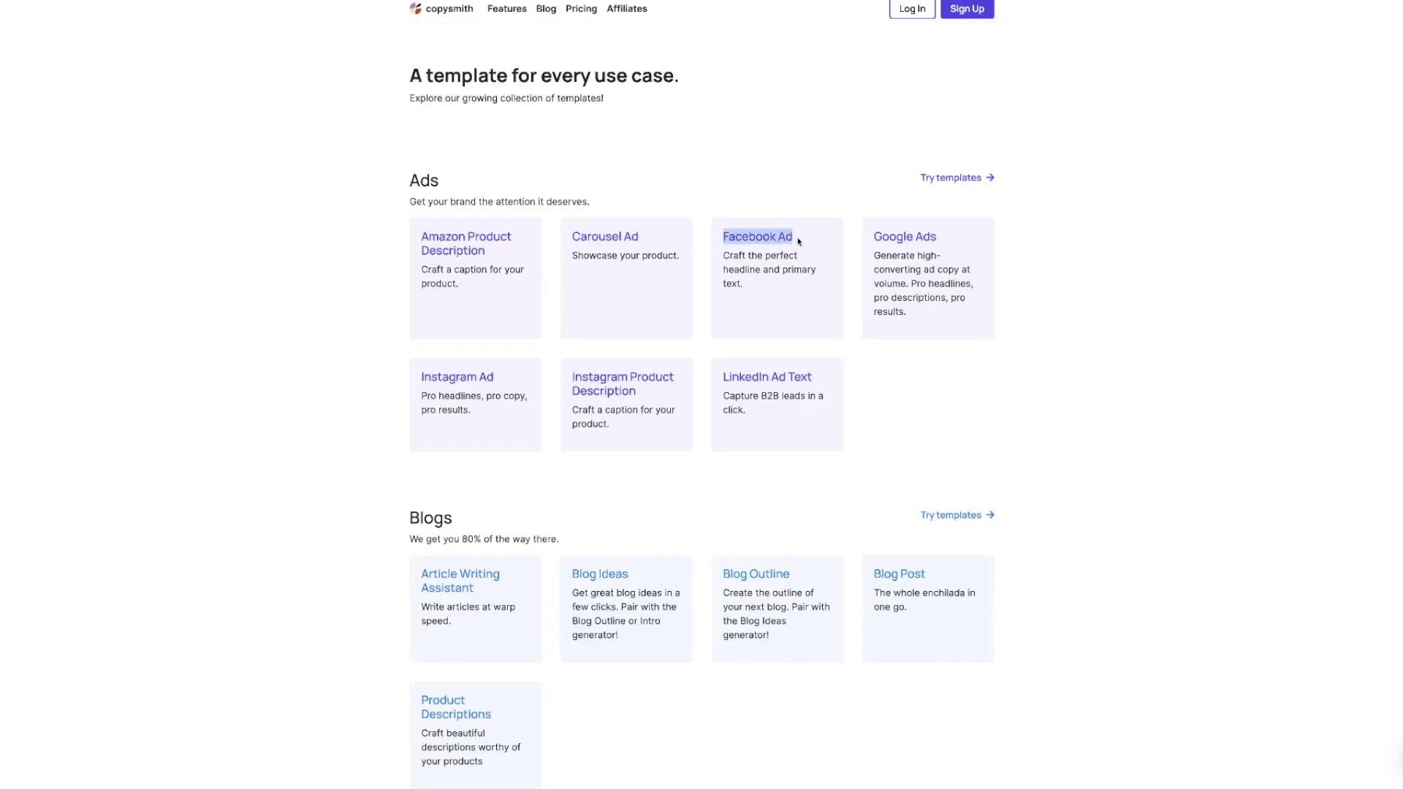
left_click(801, 242)
left_click_drag(895, 236, 672, 140)
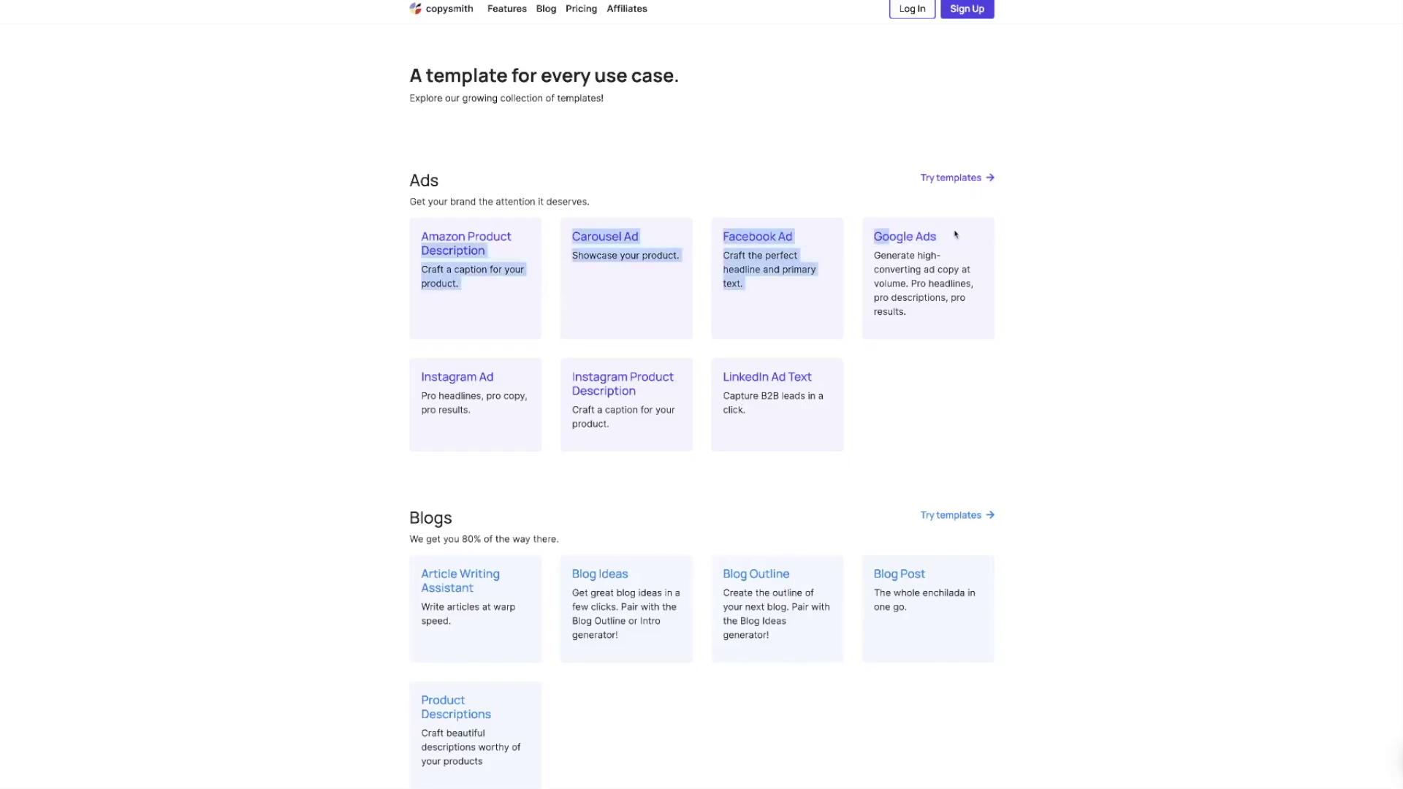
left_click(580, 9)
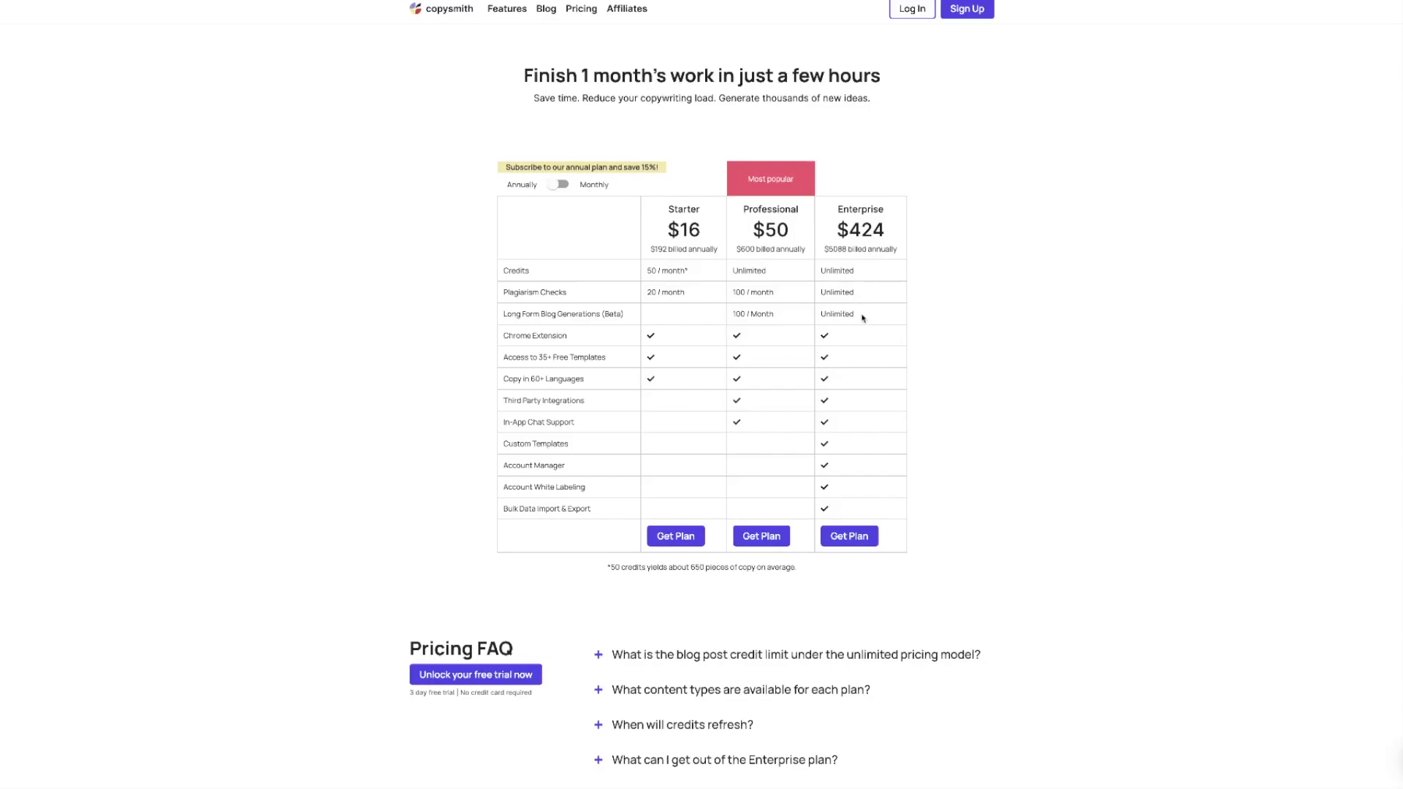
left_click(563, 184)
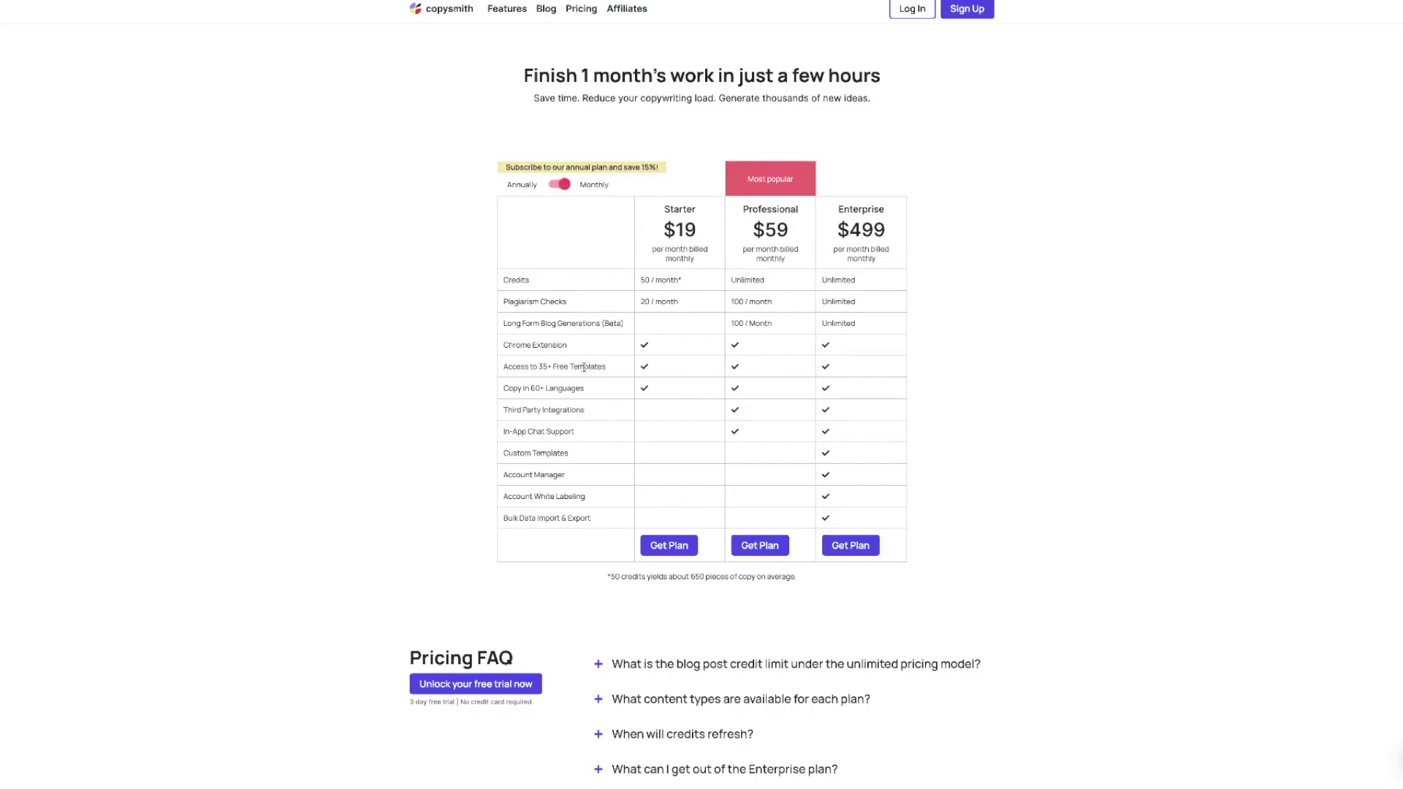
left_click_drag(609, 366, 532, 366)
left_click_drag(640, 279, 689, 283)
left_click_drag(751, 229, 808, 229)
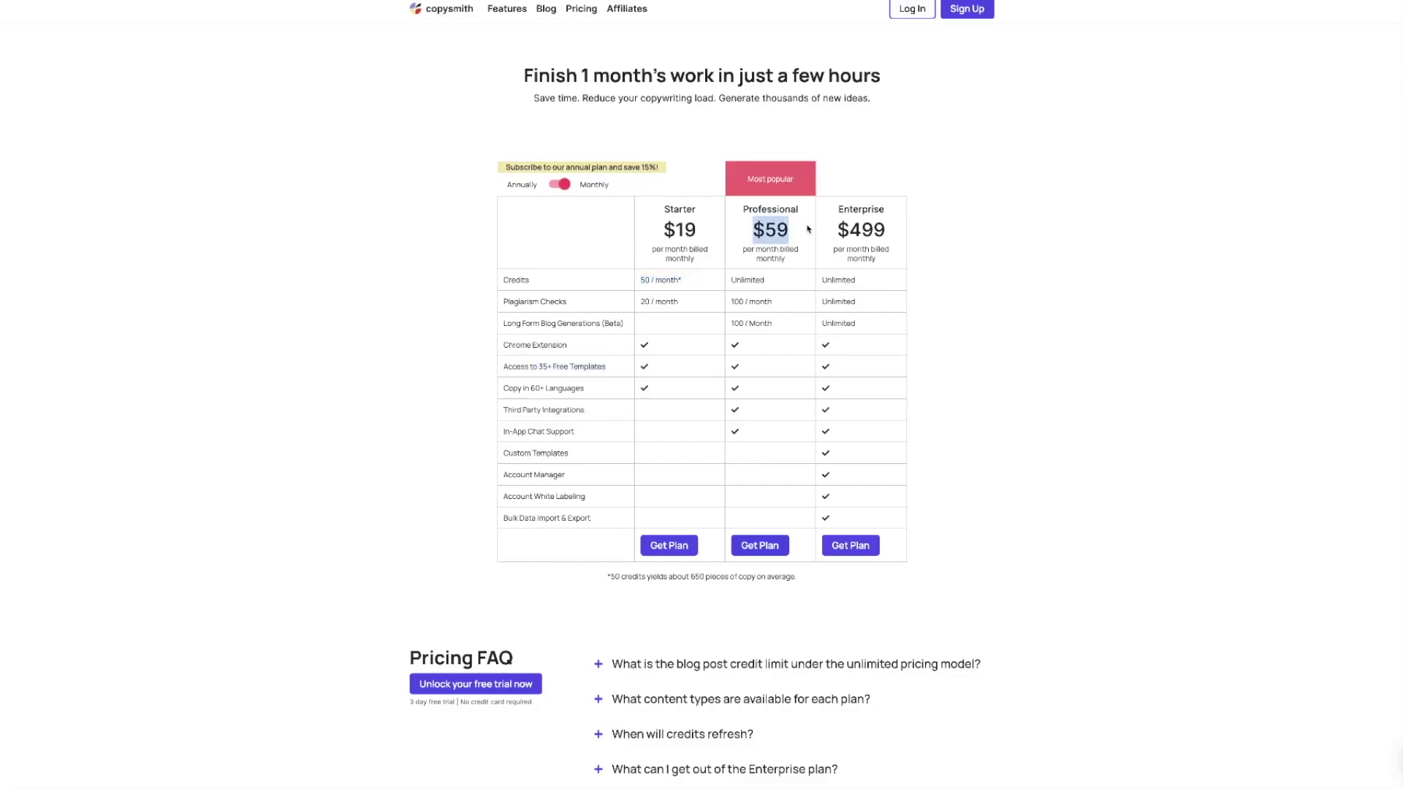
left_click_drag(730, 281, 774, 284)
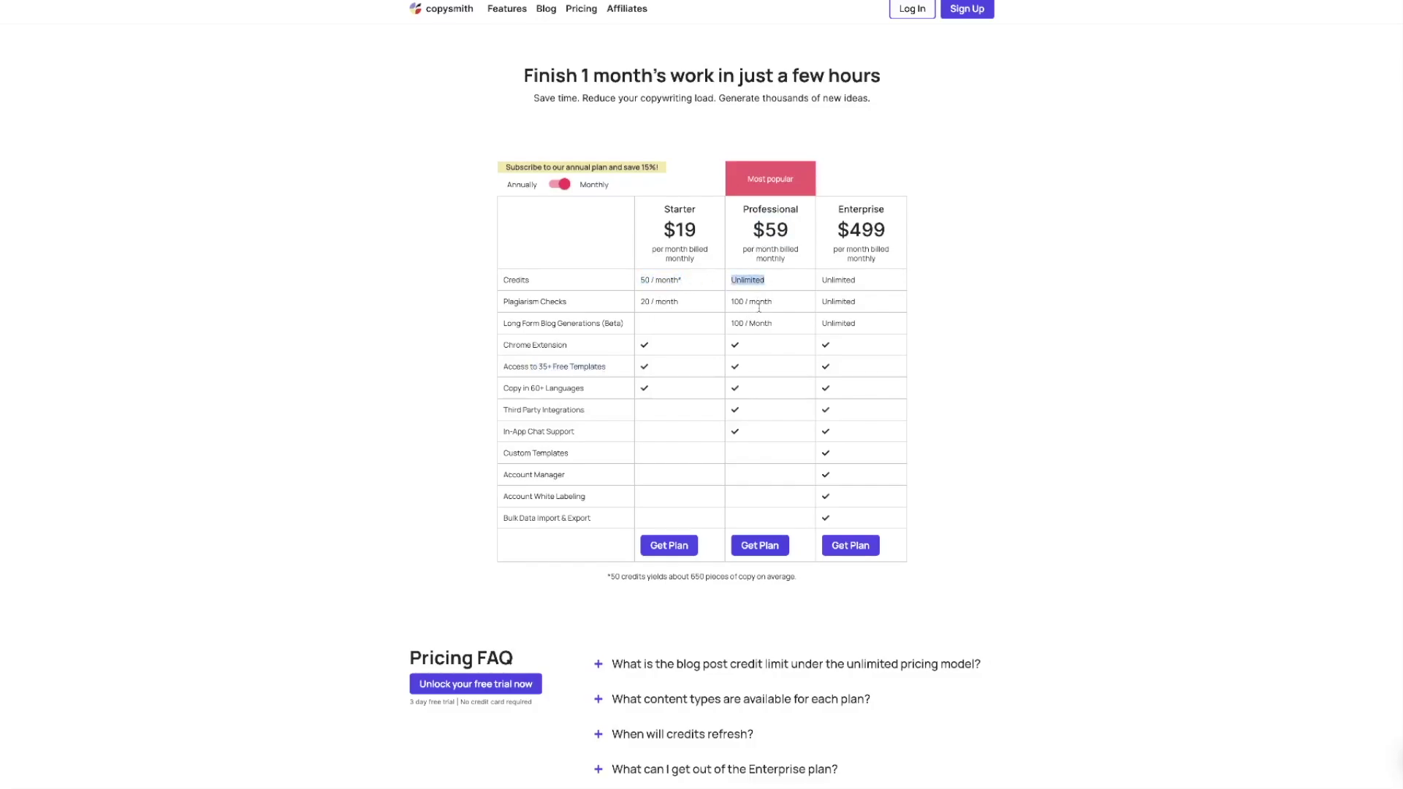
left_click_drag(730, 323, 783, 328)
left_click_drag(752, 228, 793, 233)
left_click_drag(730, 326, 765, 329)
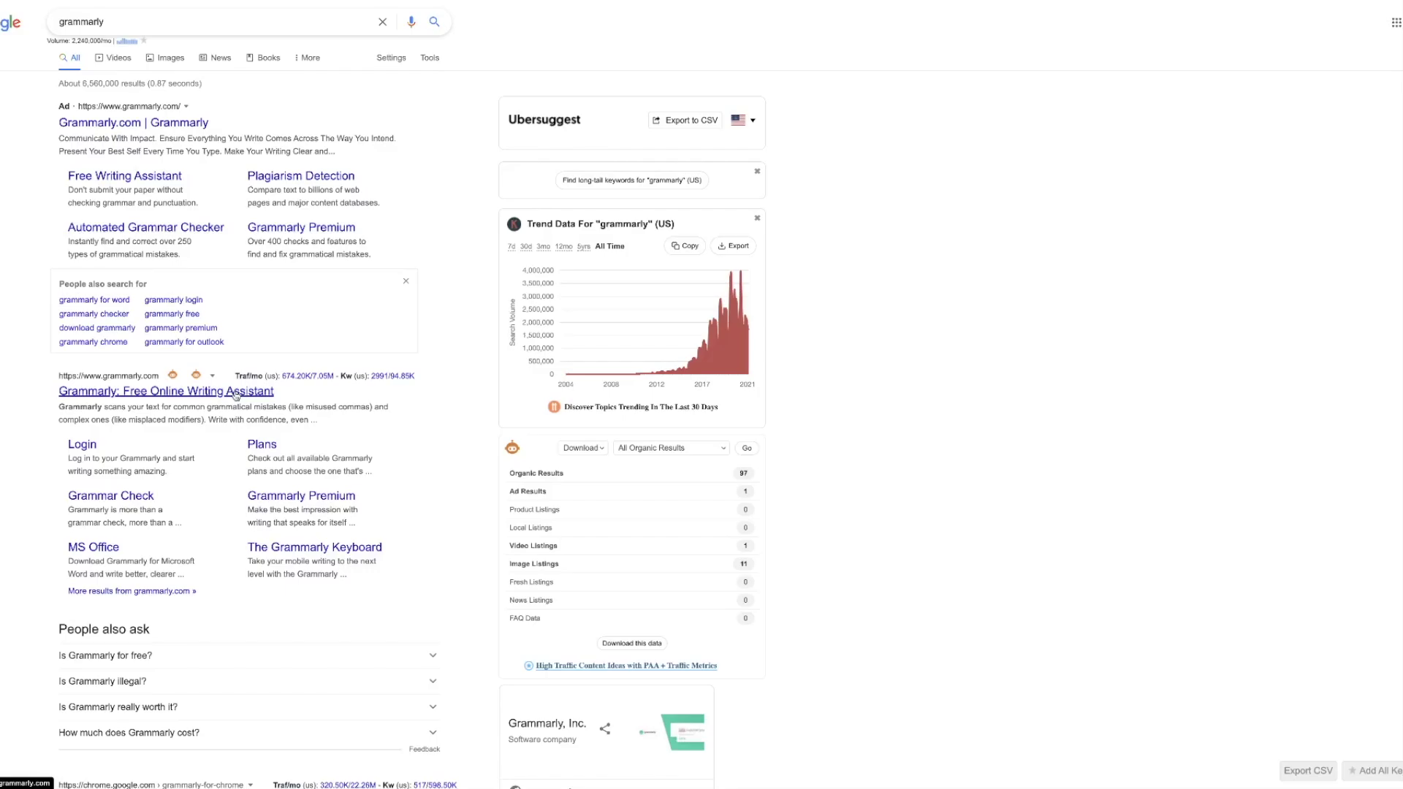
Step: Open the 'Grammarly: Free Online Writing Assistant' result from the Google results
left_click(236, 393)
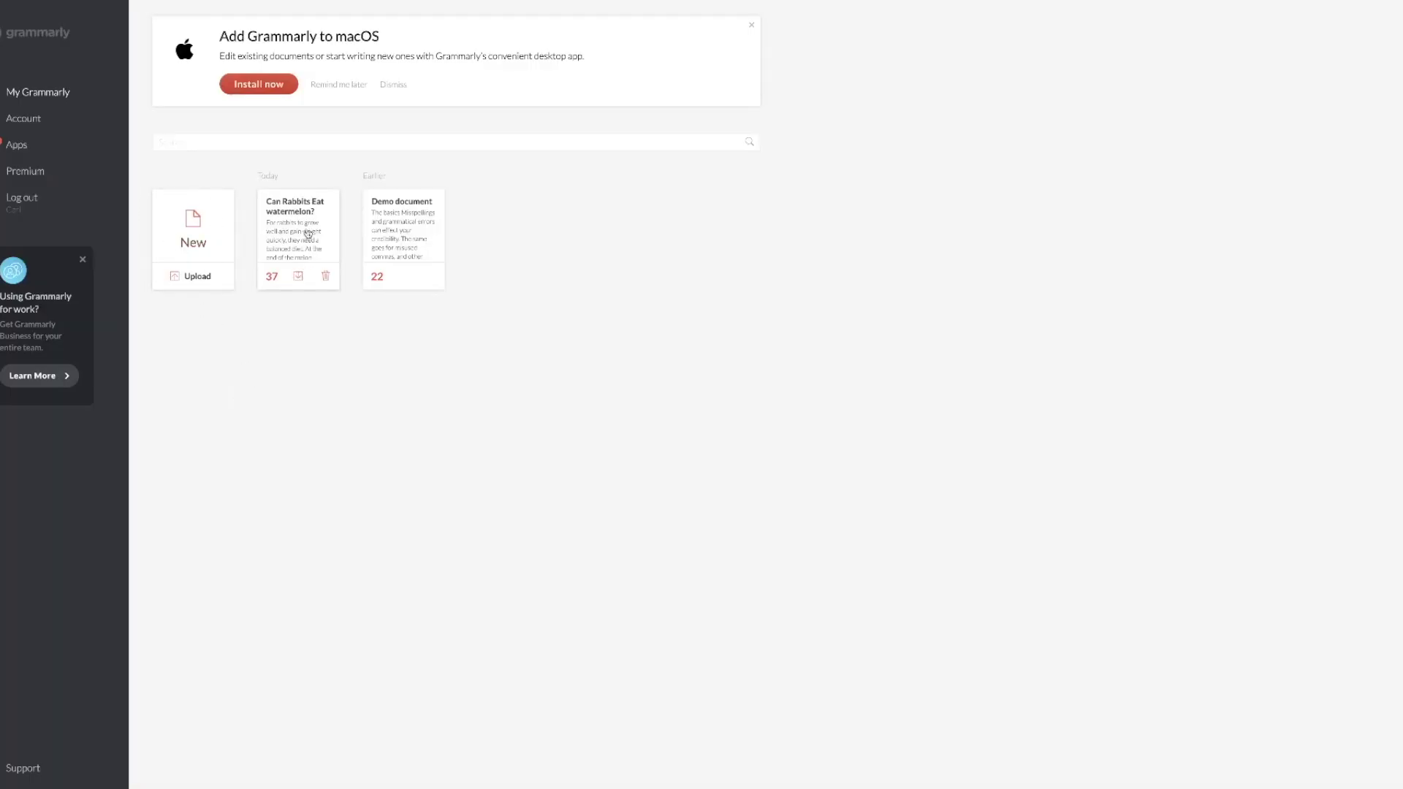
mouse_move(296, 233)
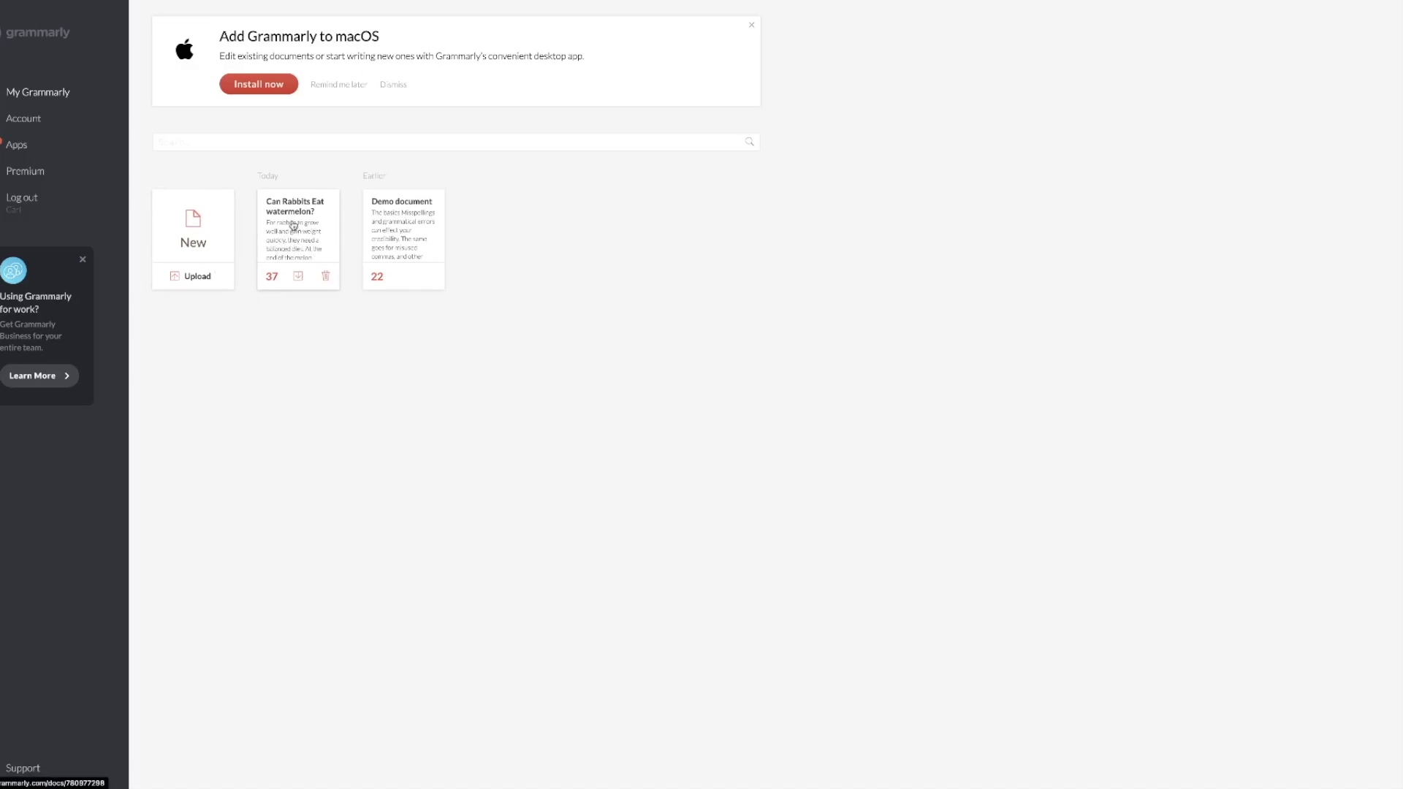
Step: Open 'Can Rabbits Eat Watermelon?' and view the process → processes suggestion
left_click(294, 230)
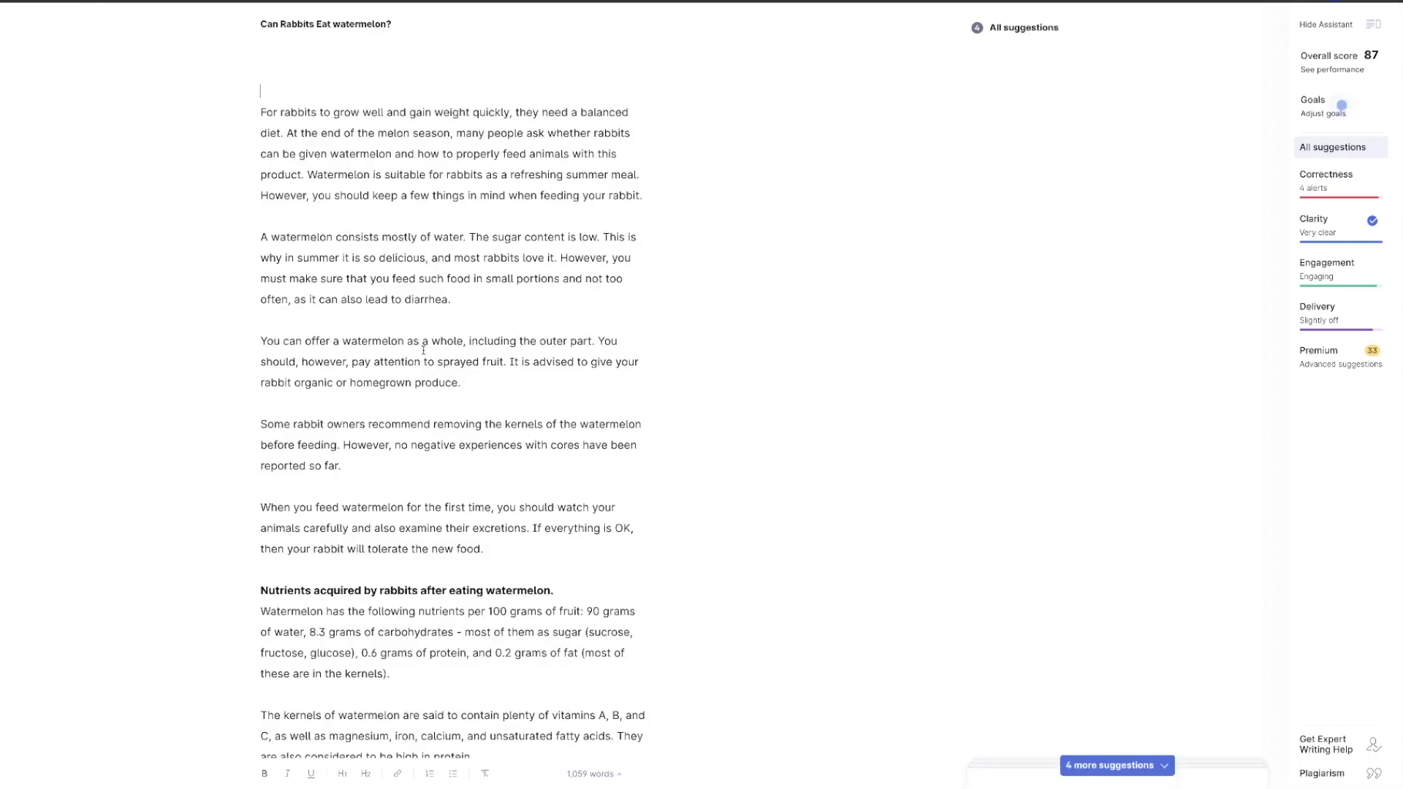
scroll(423, 349, "down", 3)
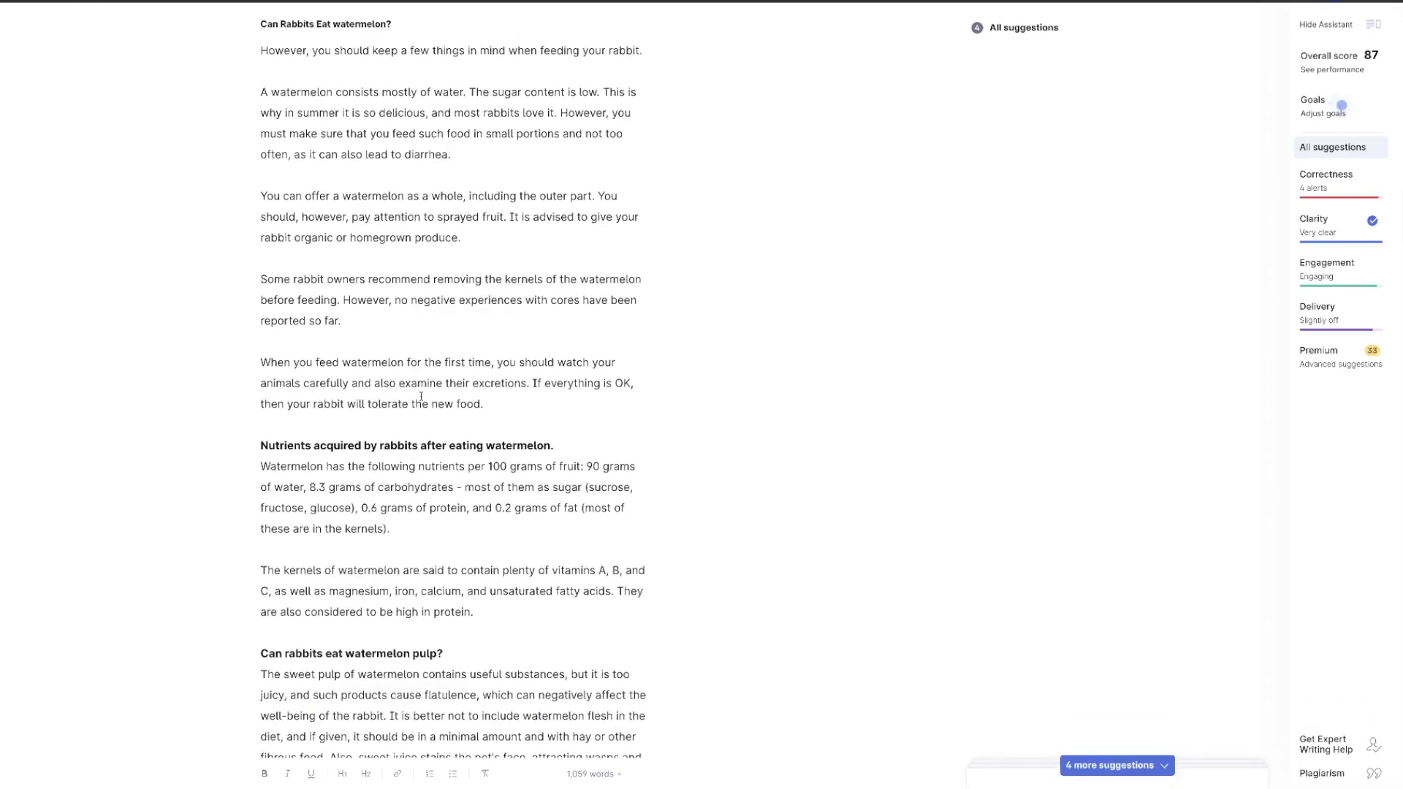
mouse_move(1326, 225)
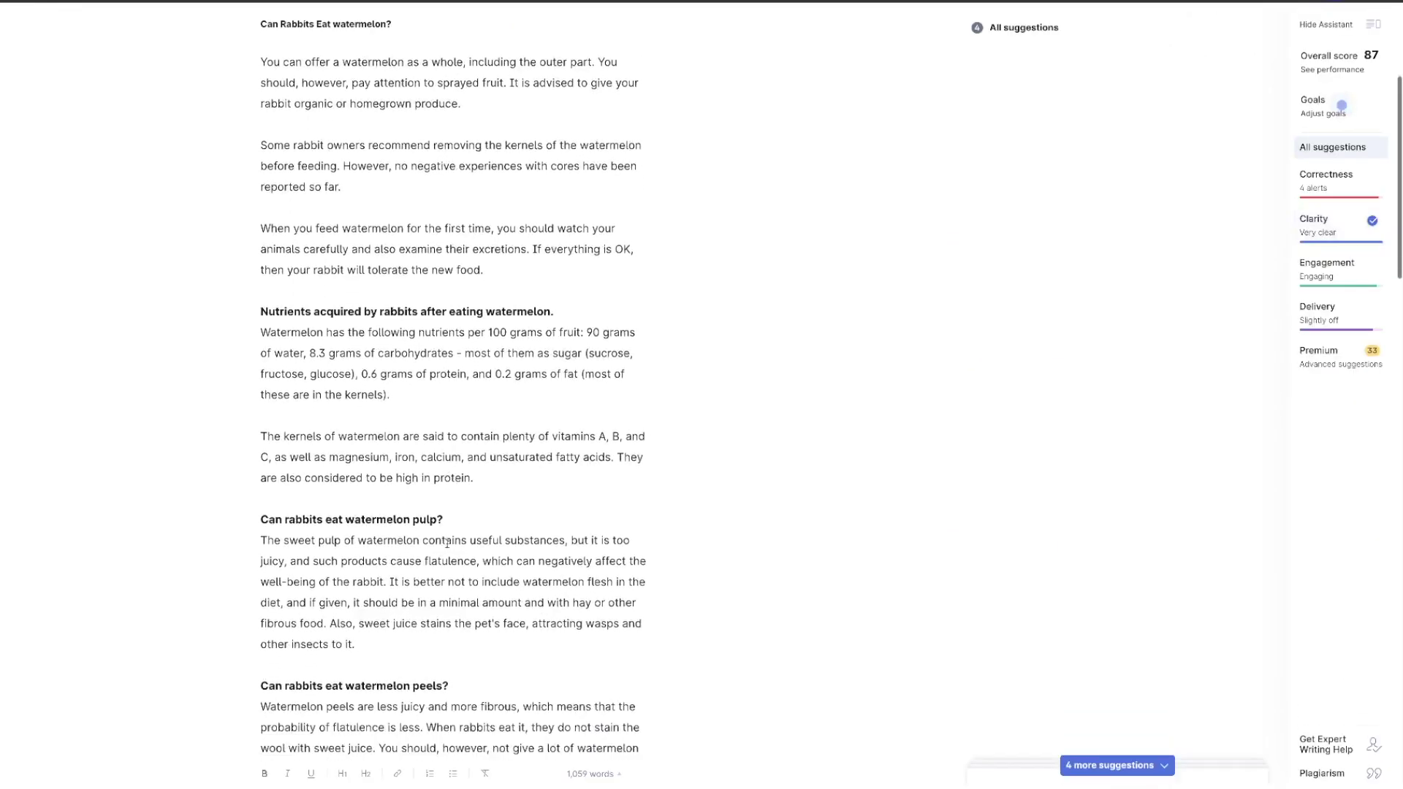
scroll(448, 544, "down", 3)
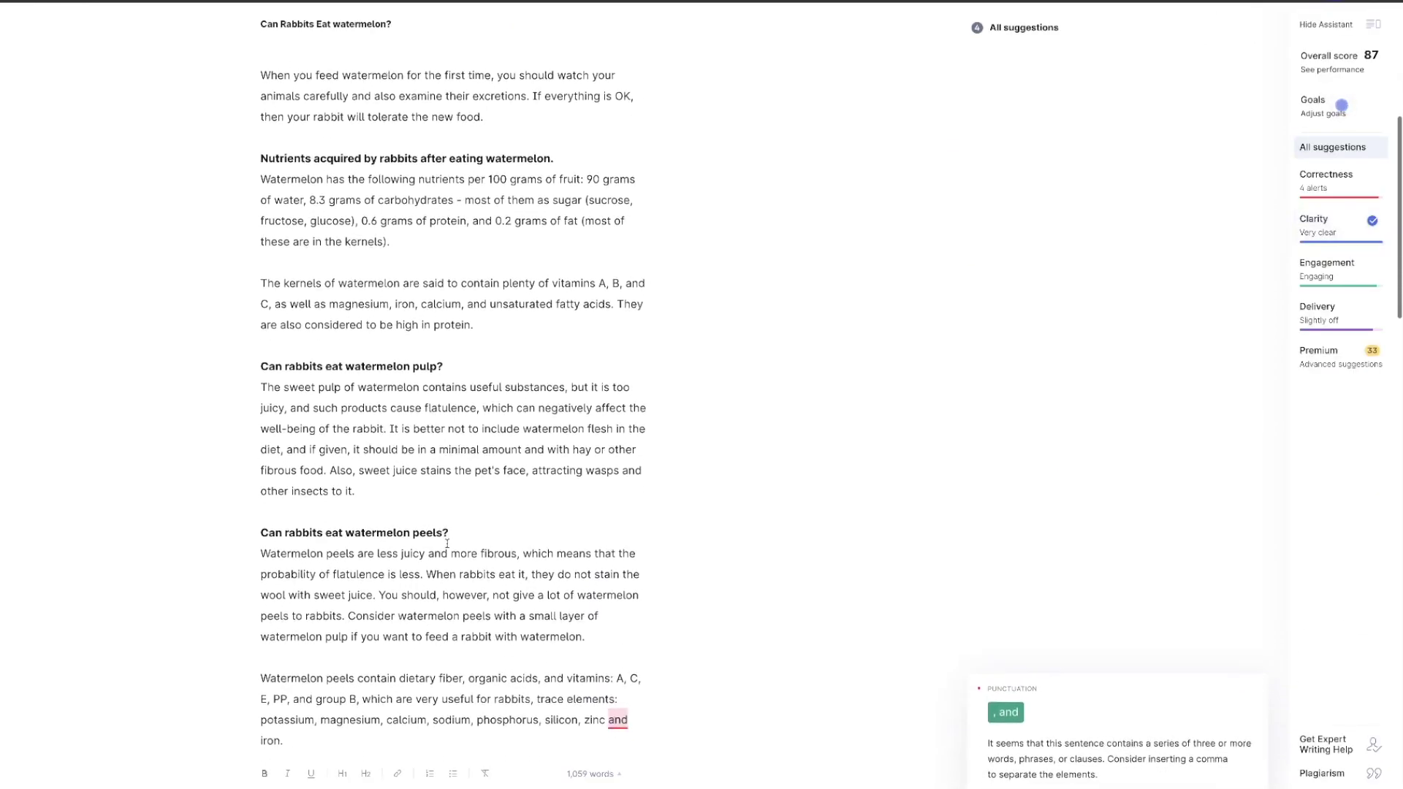
scroll(447, 543, "down", 3)
scroll(447, 544, "down", 3)
scroll(448, 544, "down", 3)
scroll(447, 544, "down", 3)
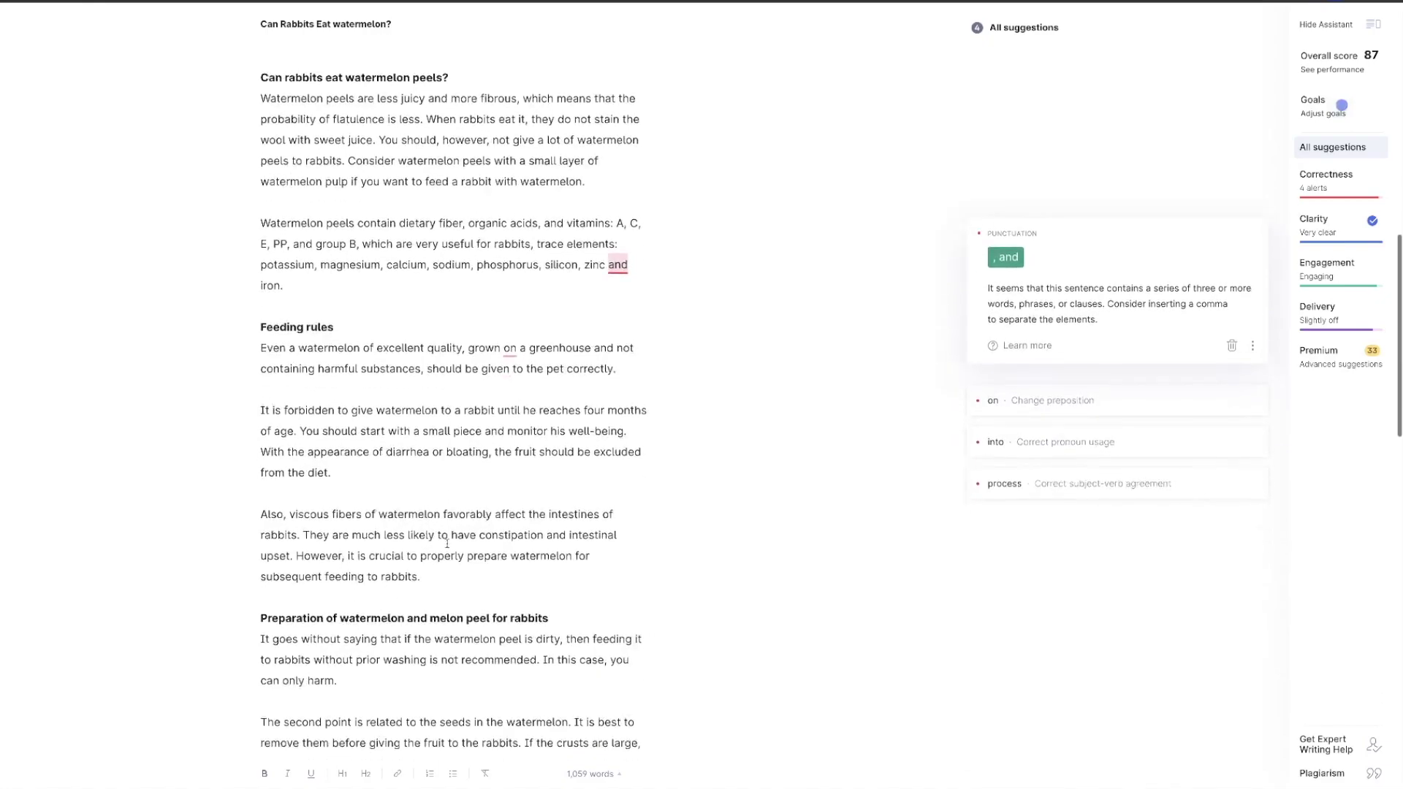
scroll(448, 544, "down", 2)
scroll(447, 543, "down", 2)
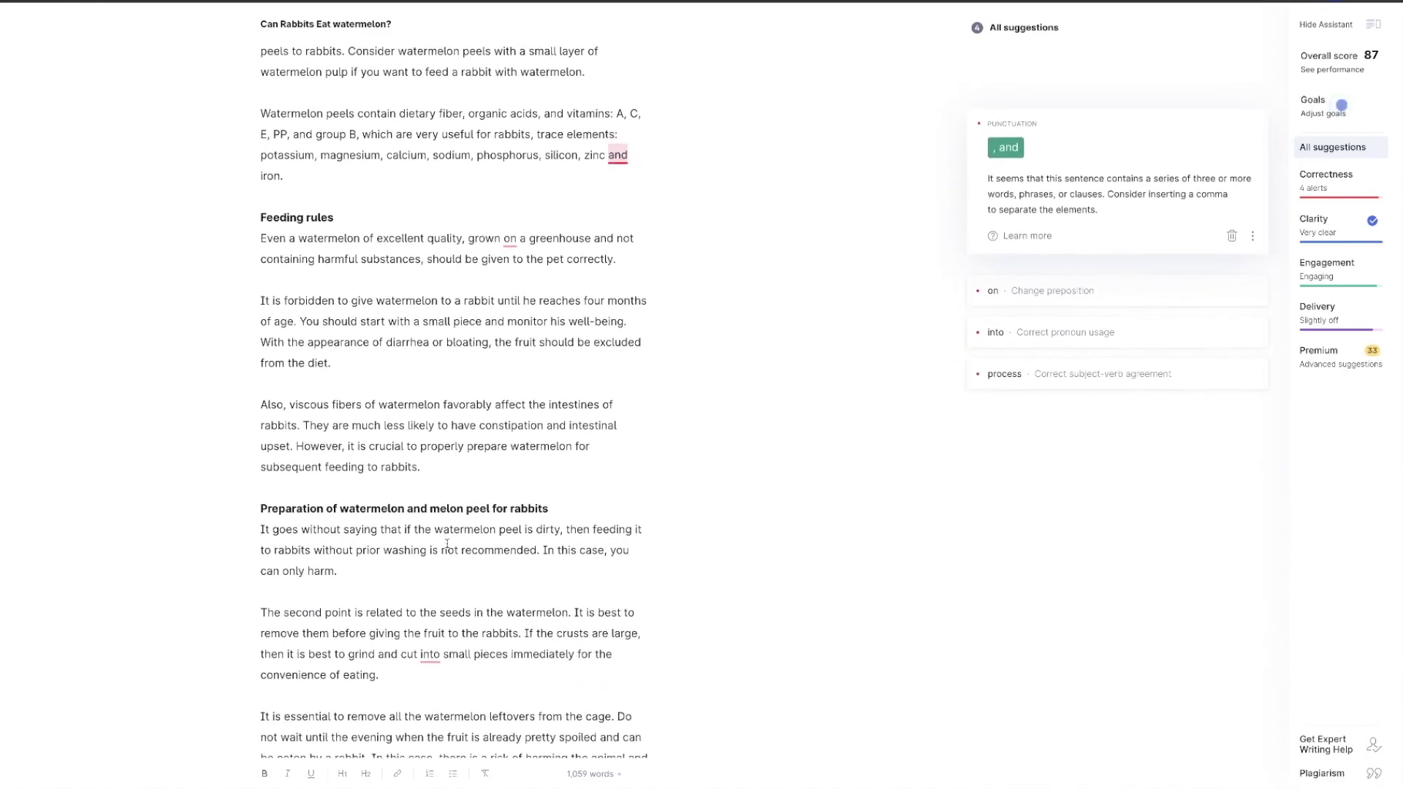
scroll(447, 544, "down", 1)
scroll(448, 544, "down", 1)
scroll(448, 544, "down", 1)
scroll(448, 543, "down", 2)
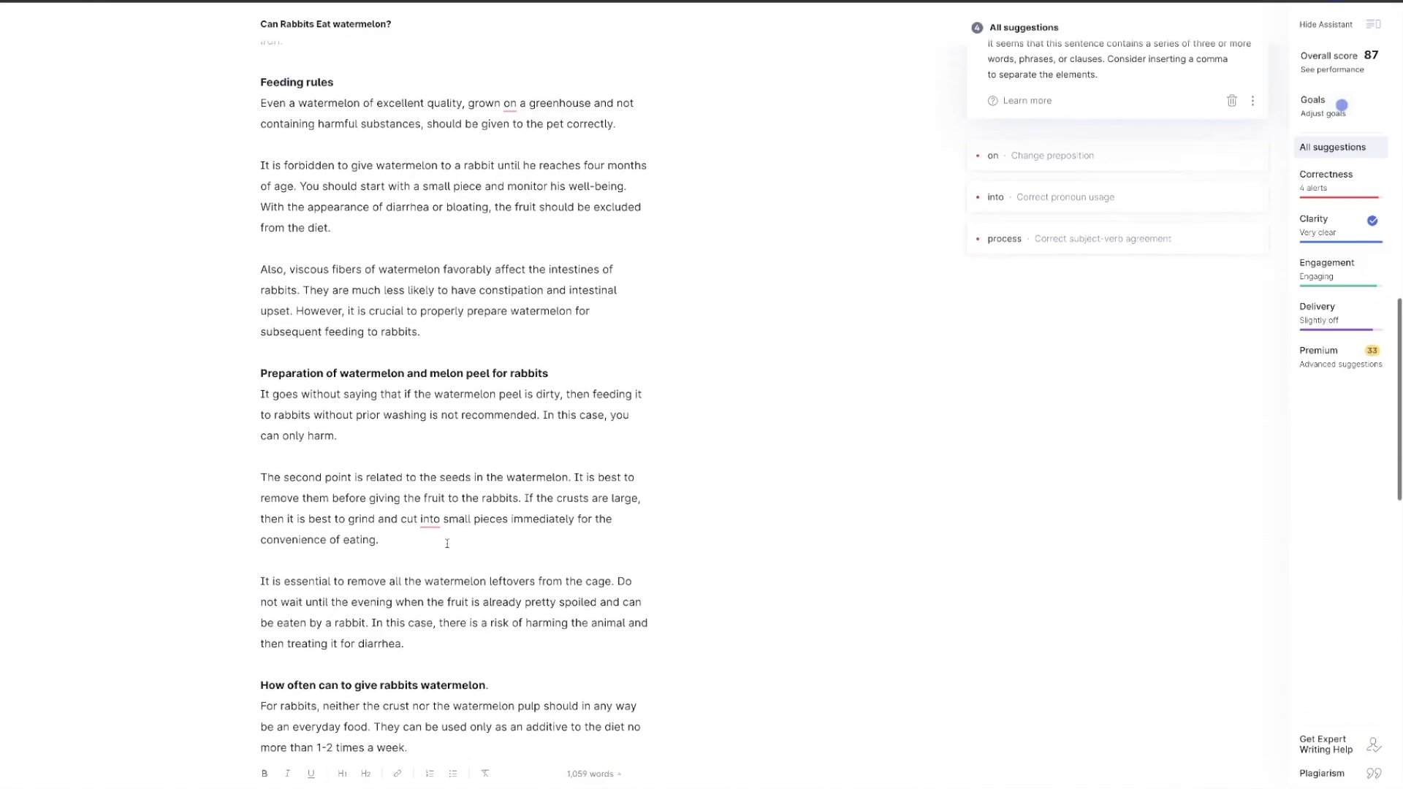
scroll(447, 544, "down", 2)
scroll(448, 545, "down", 1)
scroll(448, 544, "down", 1)
scroll(447, 544, "down", 2)
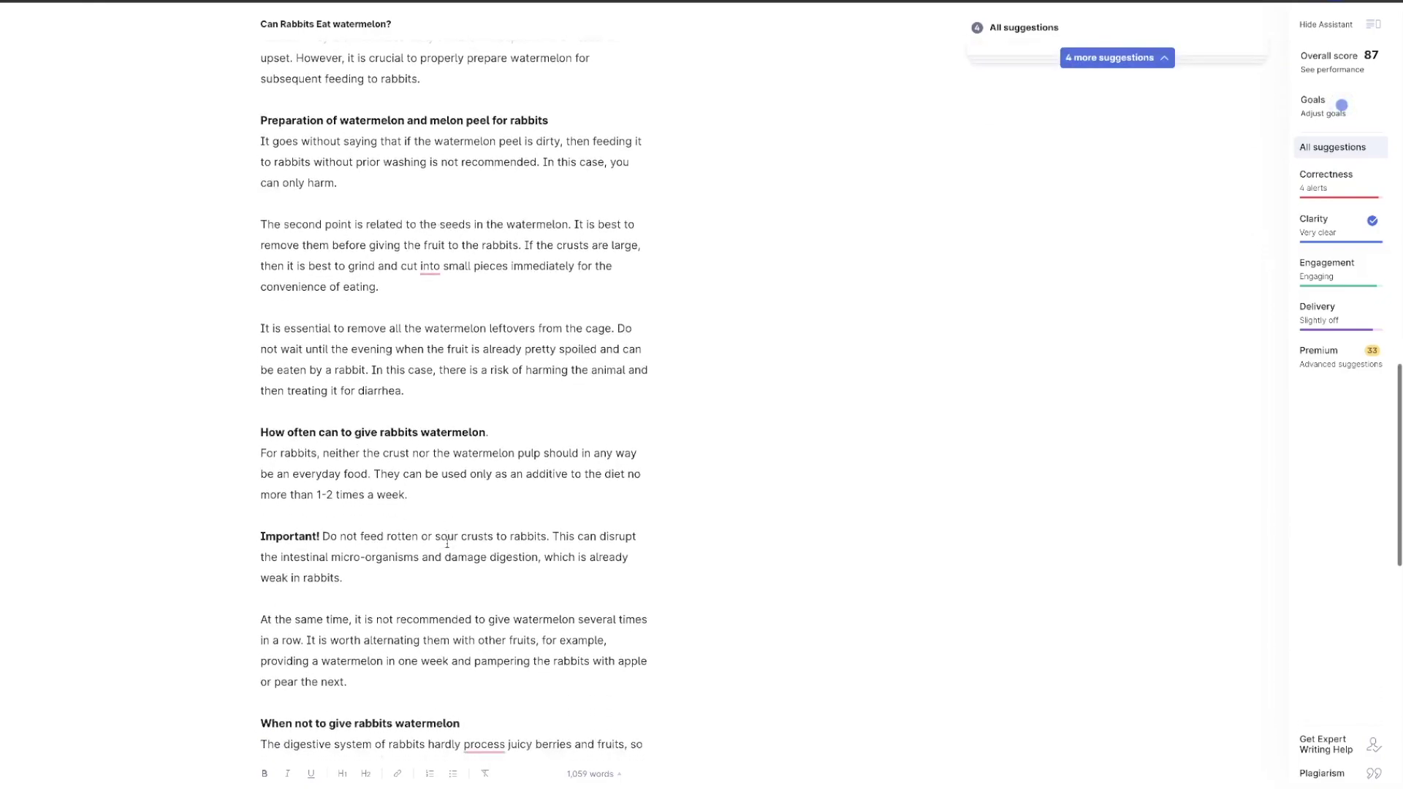
scroll(447, 543, "down", 1)
scroll(448, 543, "down", 1)
scroll(448, 543, "down", 1)
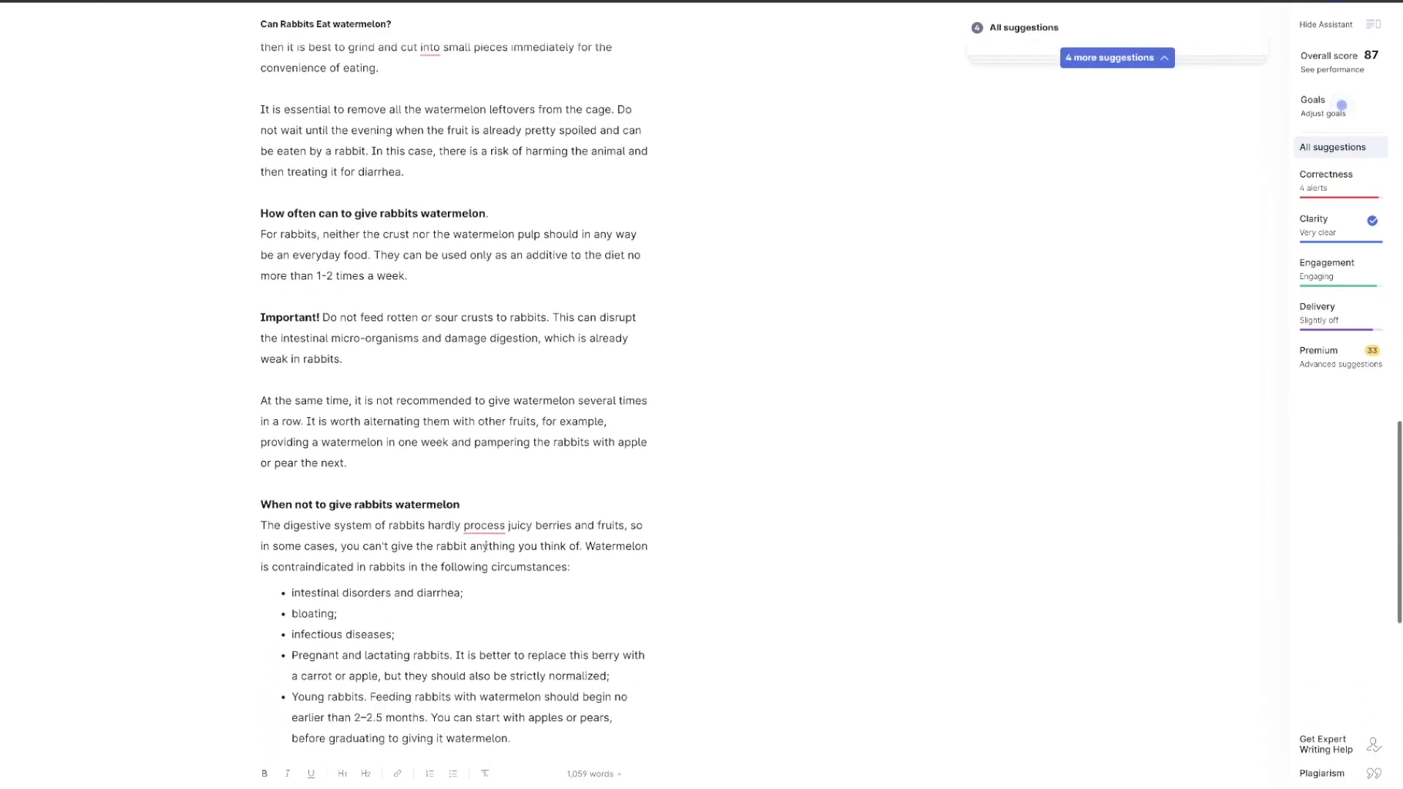
left_click(484, 528)
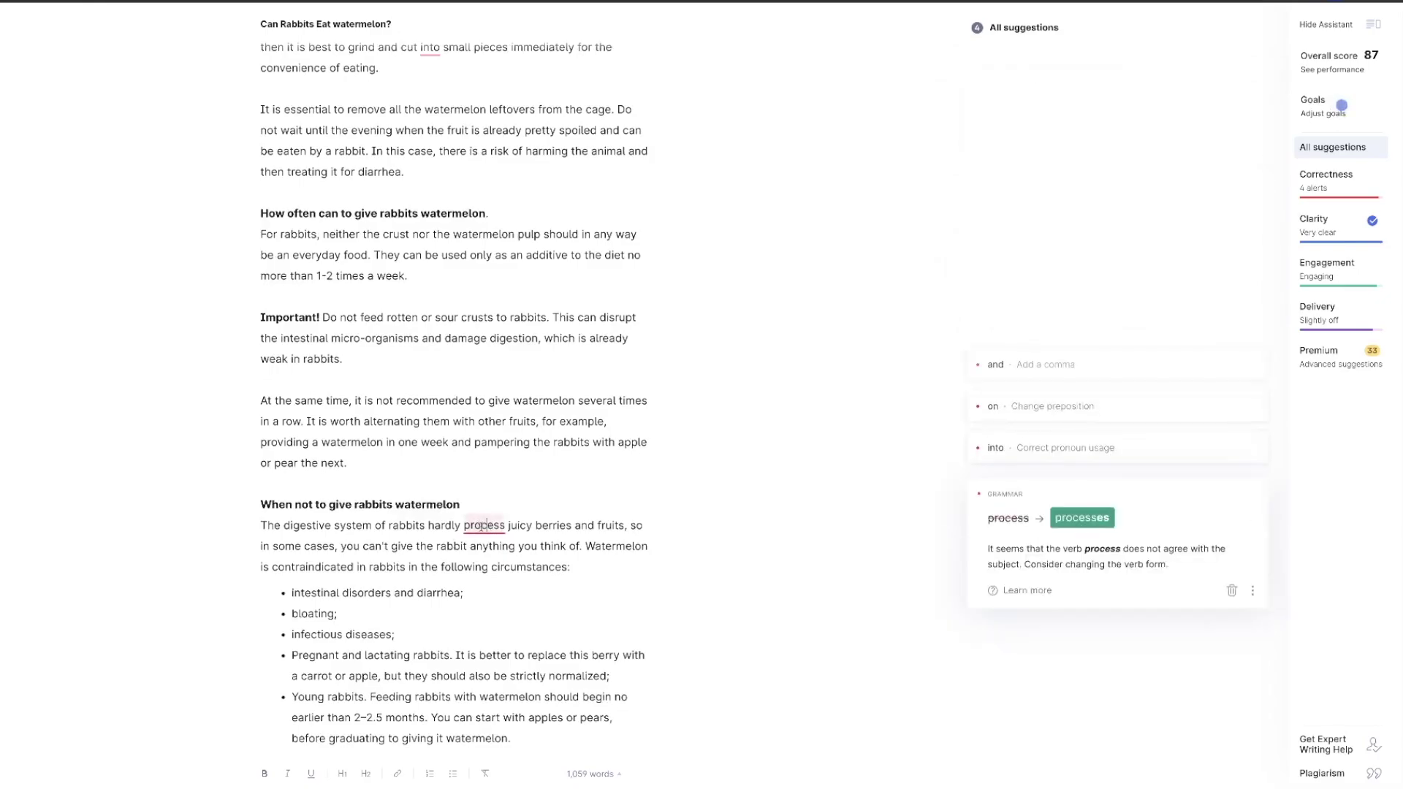
scroll(484, 527, "up", 8)
scroll(483, 526, "up", 5)
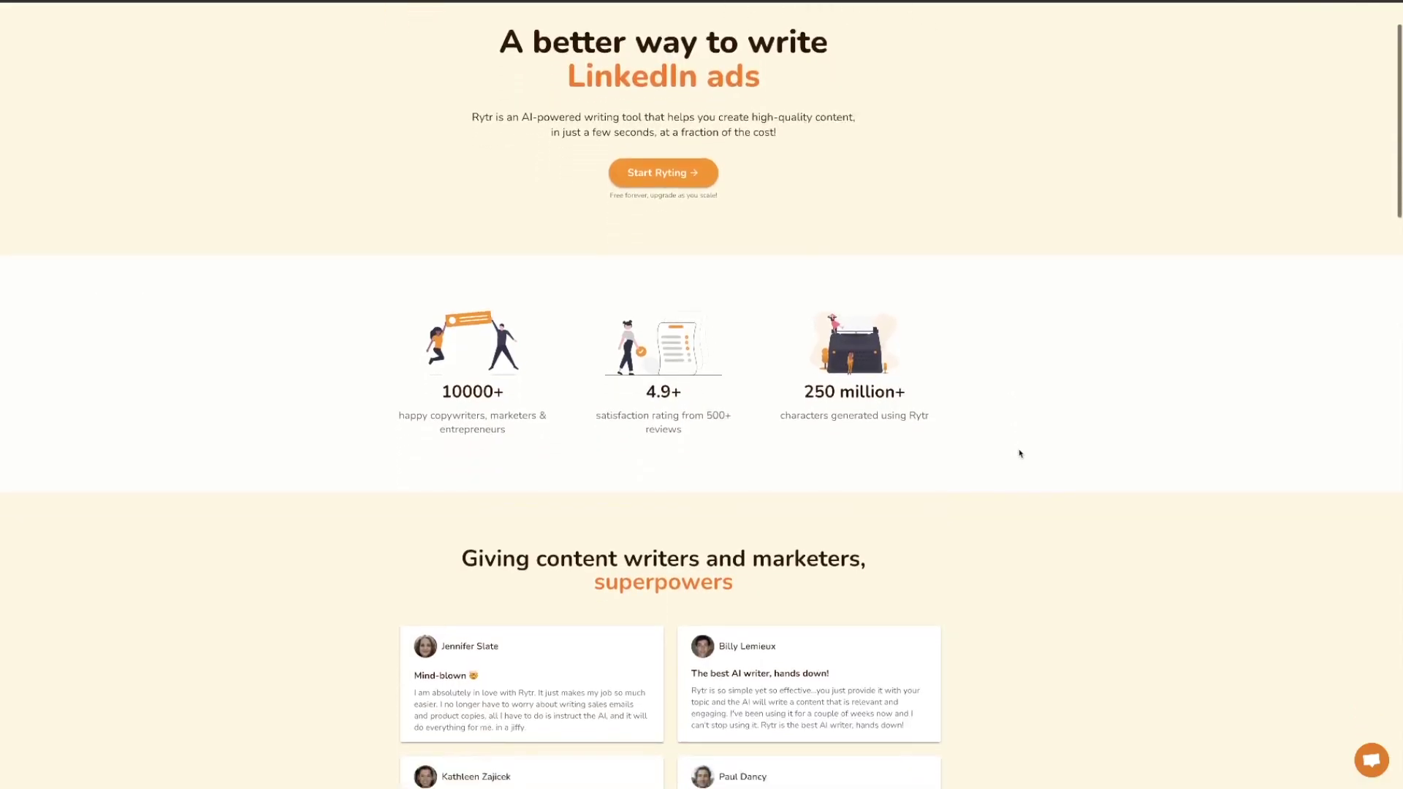
scroll(1019, 453, "down", 3)
scroll(1020, 453, "down", 3)
scroll(1019, 453, "down", 2)
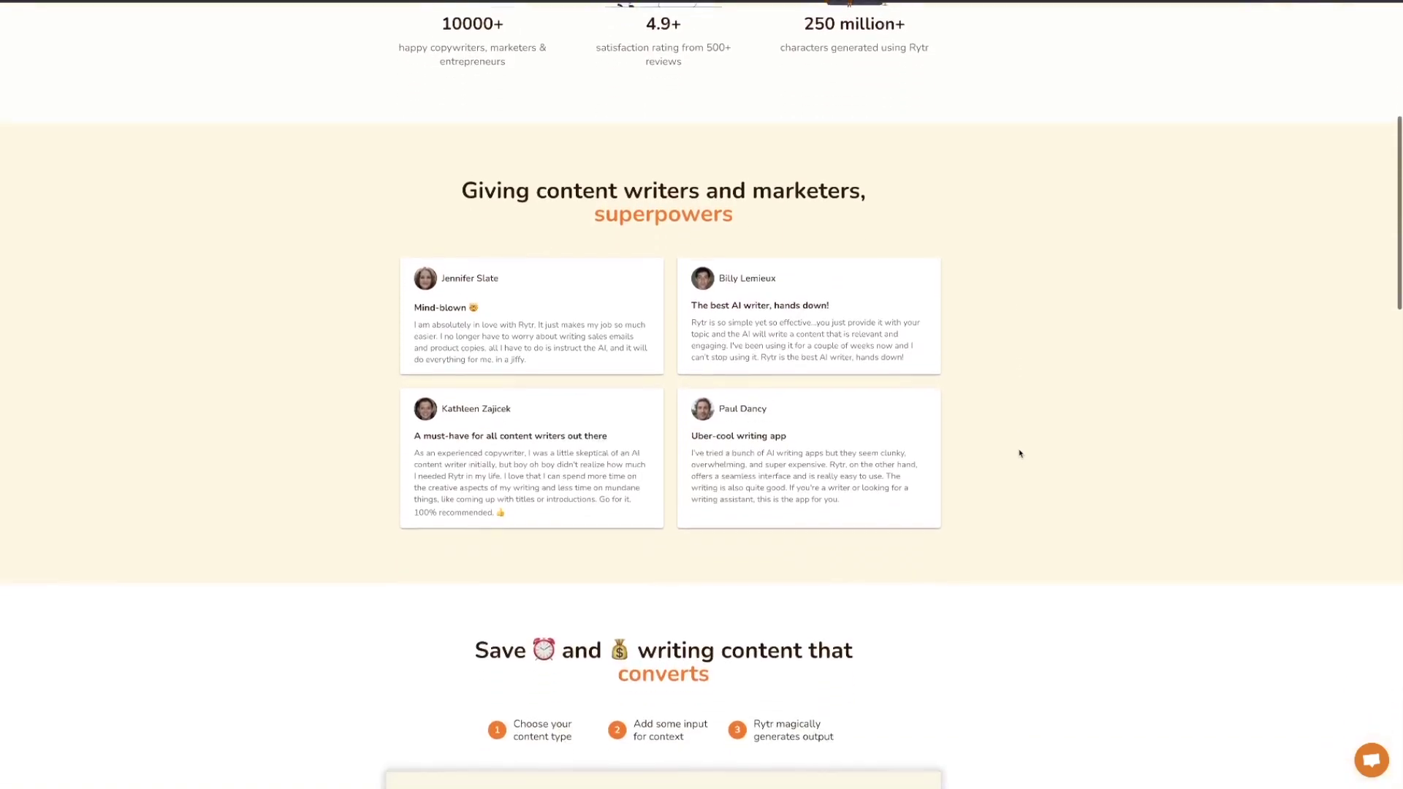
scroll(1019, 452, "down", 2)
scroll(1020, 453, "down", 2)
scroll(1020, 453, "down", 2)
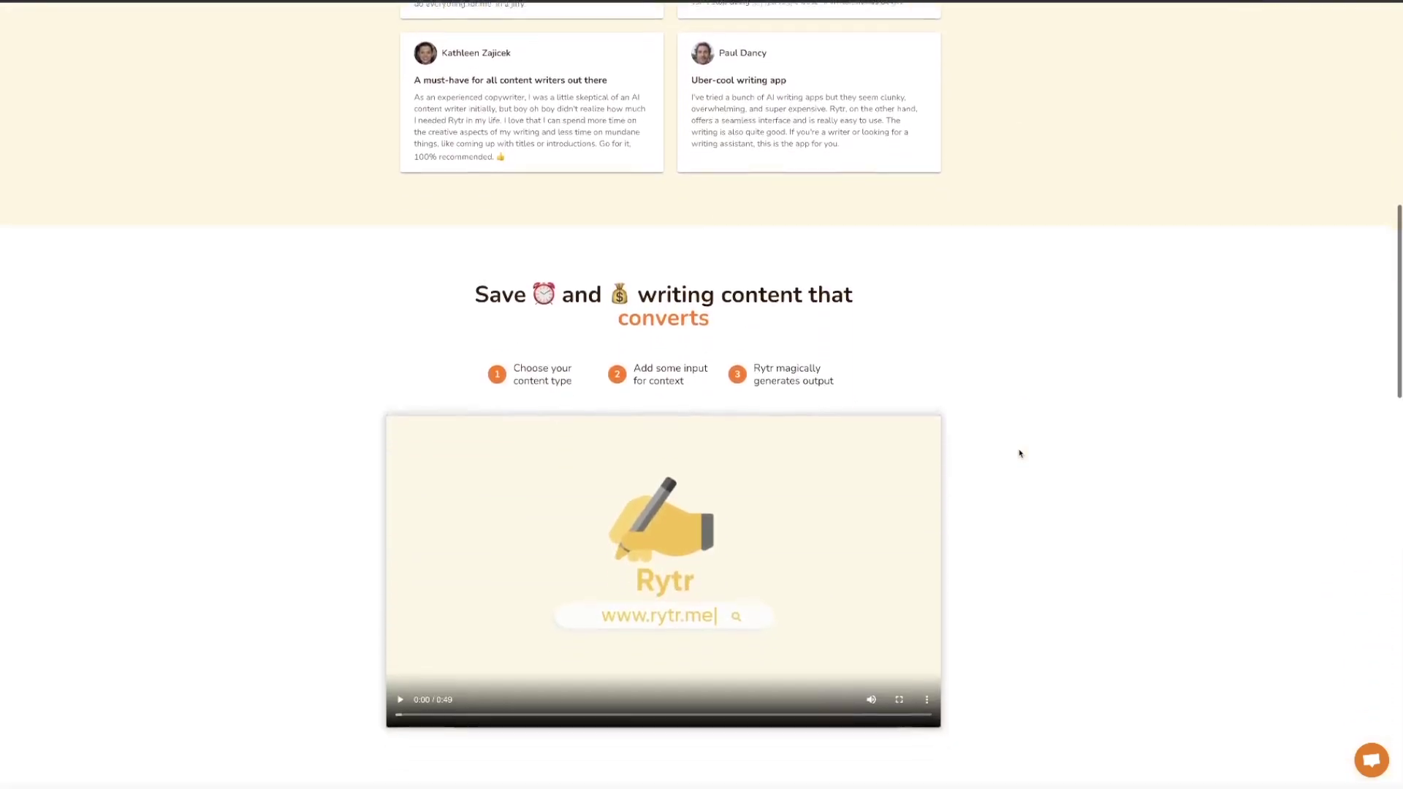
scroll(1020, 453, "down", 1)
scroll(1020, 453, "down", 1)
scroll(1020, 453, "down", 1)
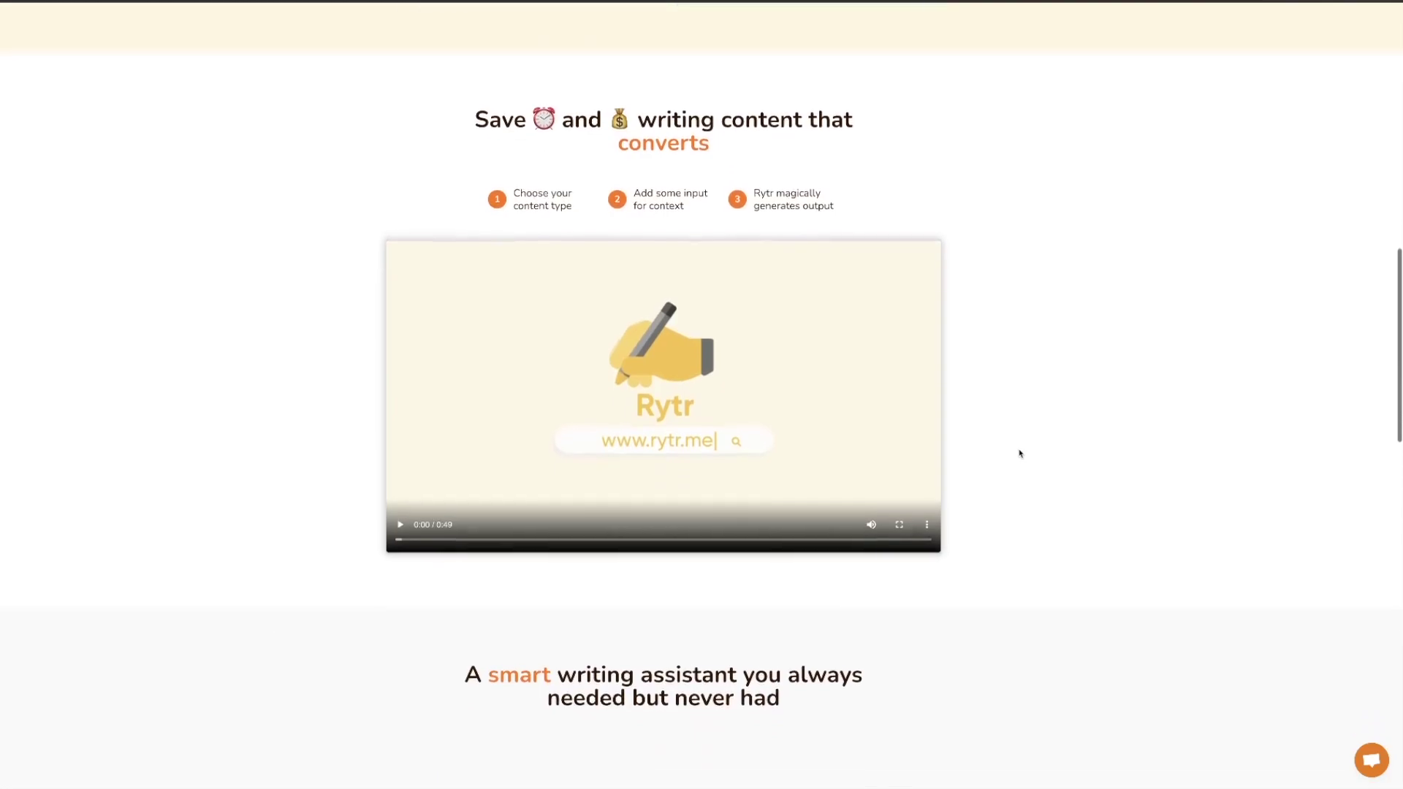
scroll(1019, 453, "down", 1)
scroll(1019, 452, "down", 3)
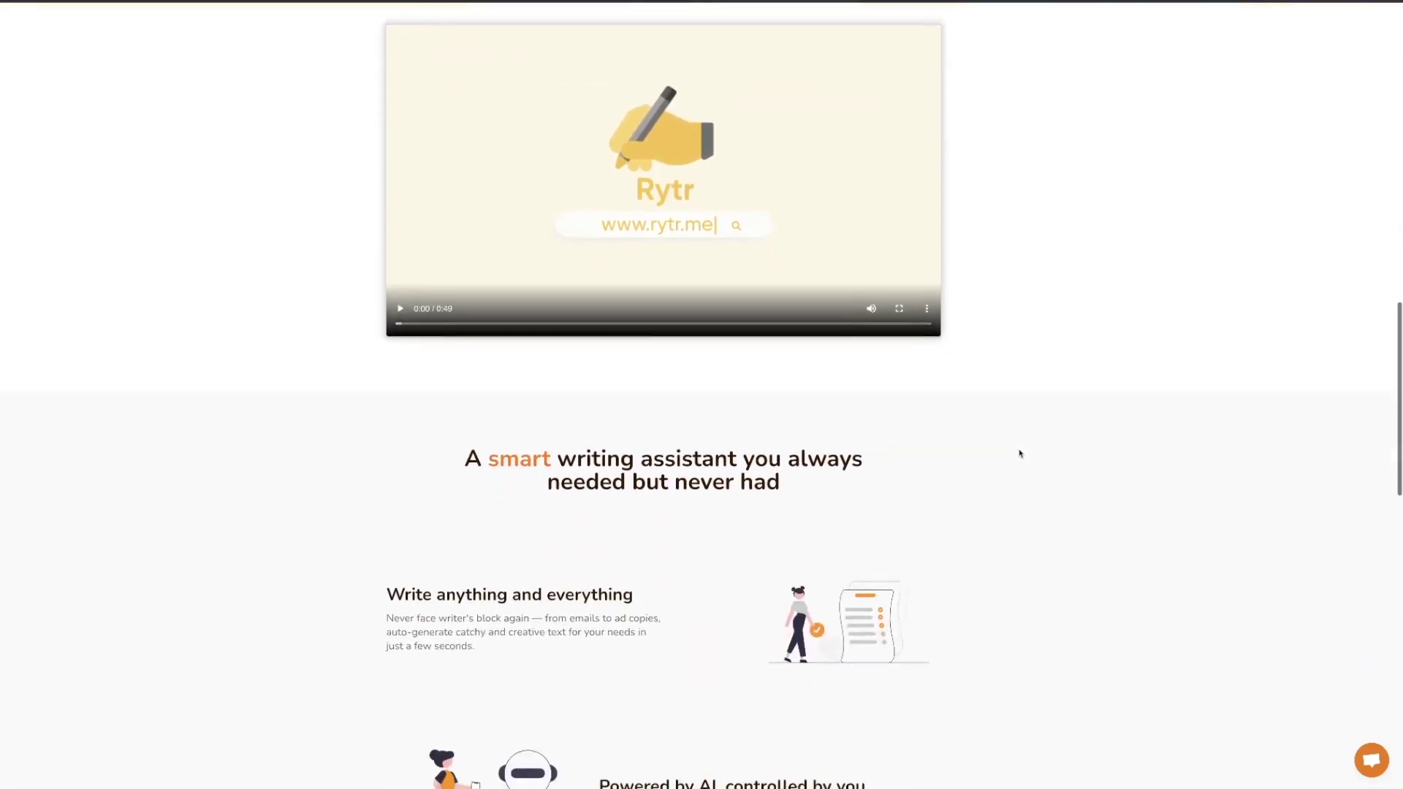
scroll(1020, 453, "down", 2)
scroll(1019, 452, "down", 3)
scroll(1020, 453, "down", 1)
scroll(1020, 453, "down", 1)
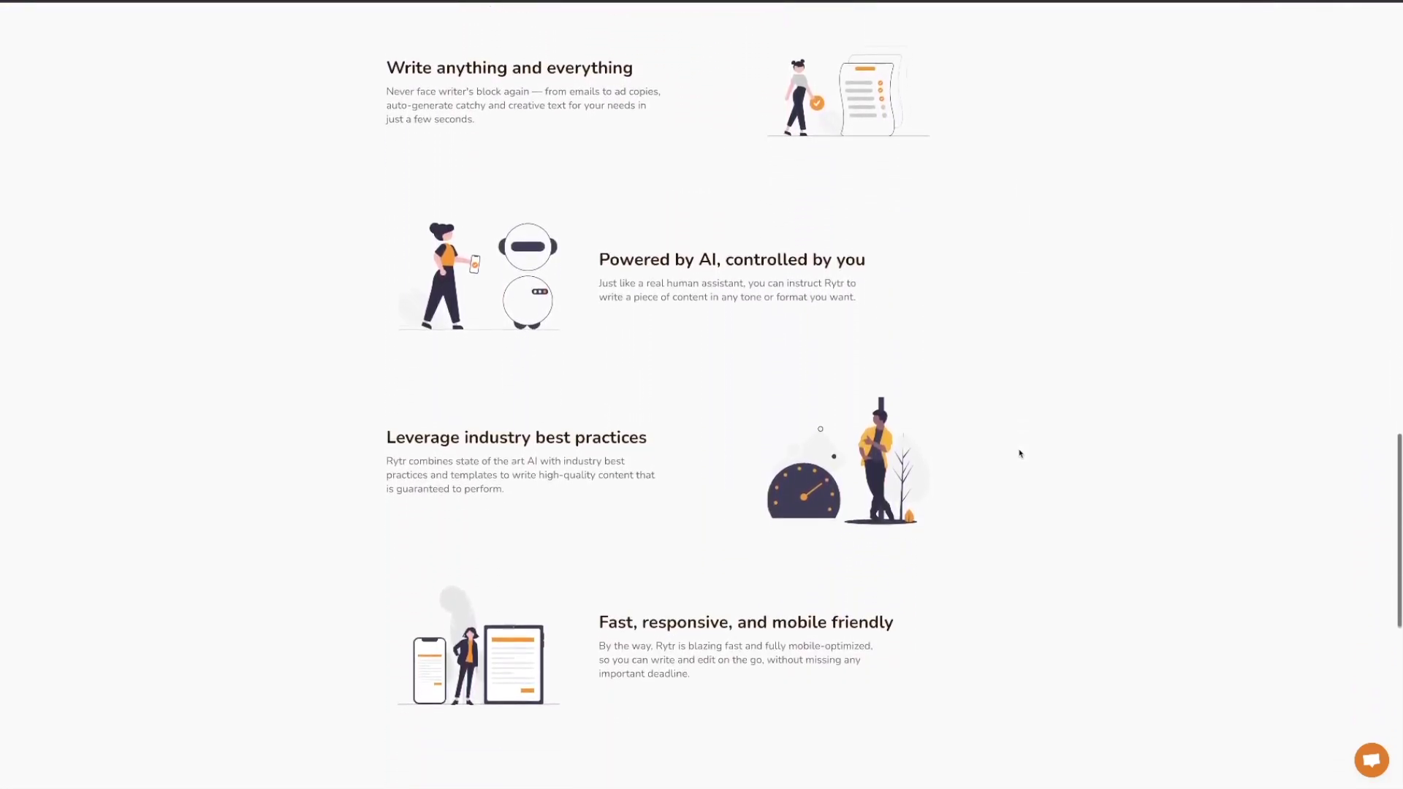
scroll(1019, 453, "down", 1)
scroll(1020, 453, "up", 5)
scroll(1020, 453, "up", 10)
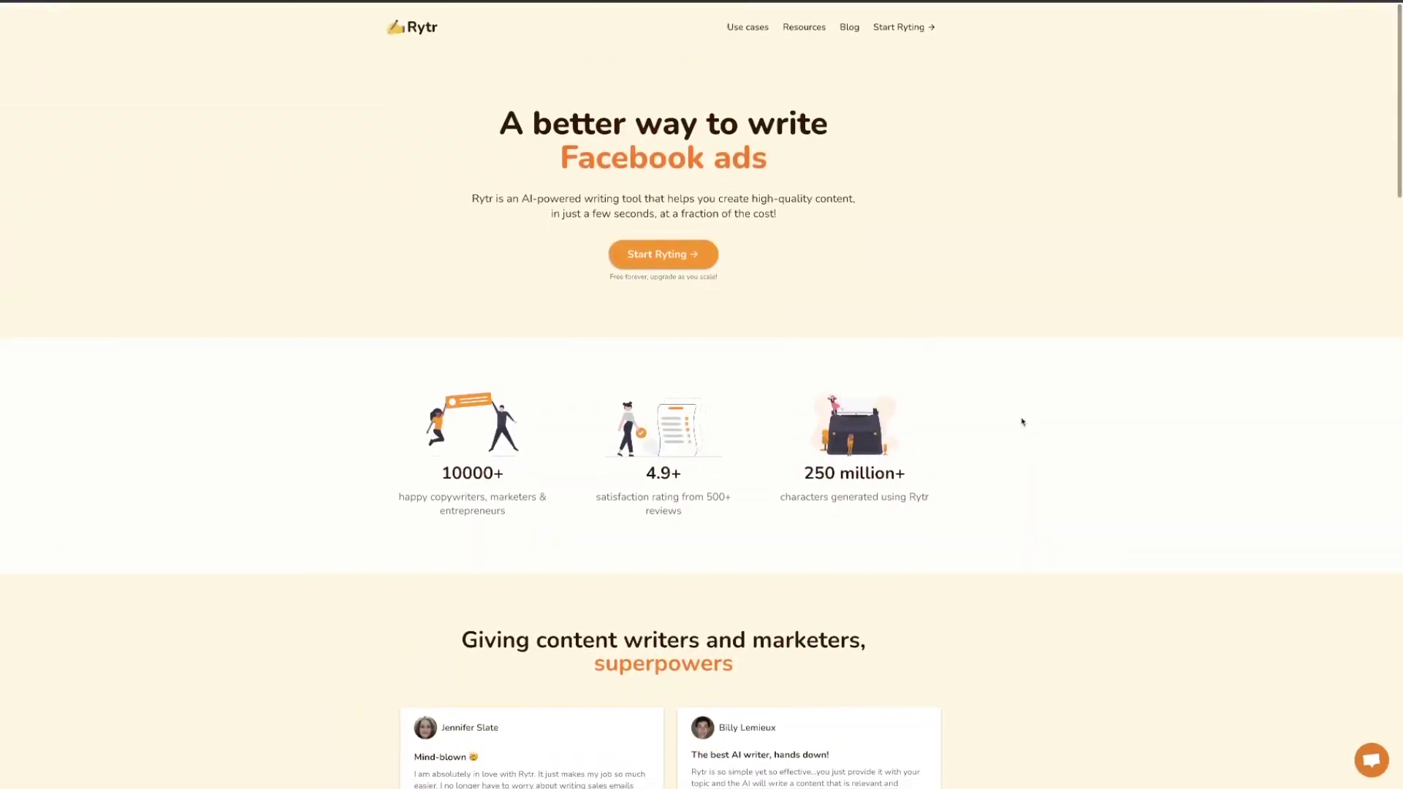
Step: Open Rytr's Use Cases list from the top navigation
left_click(746, 26)
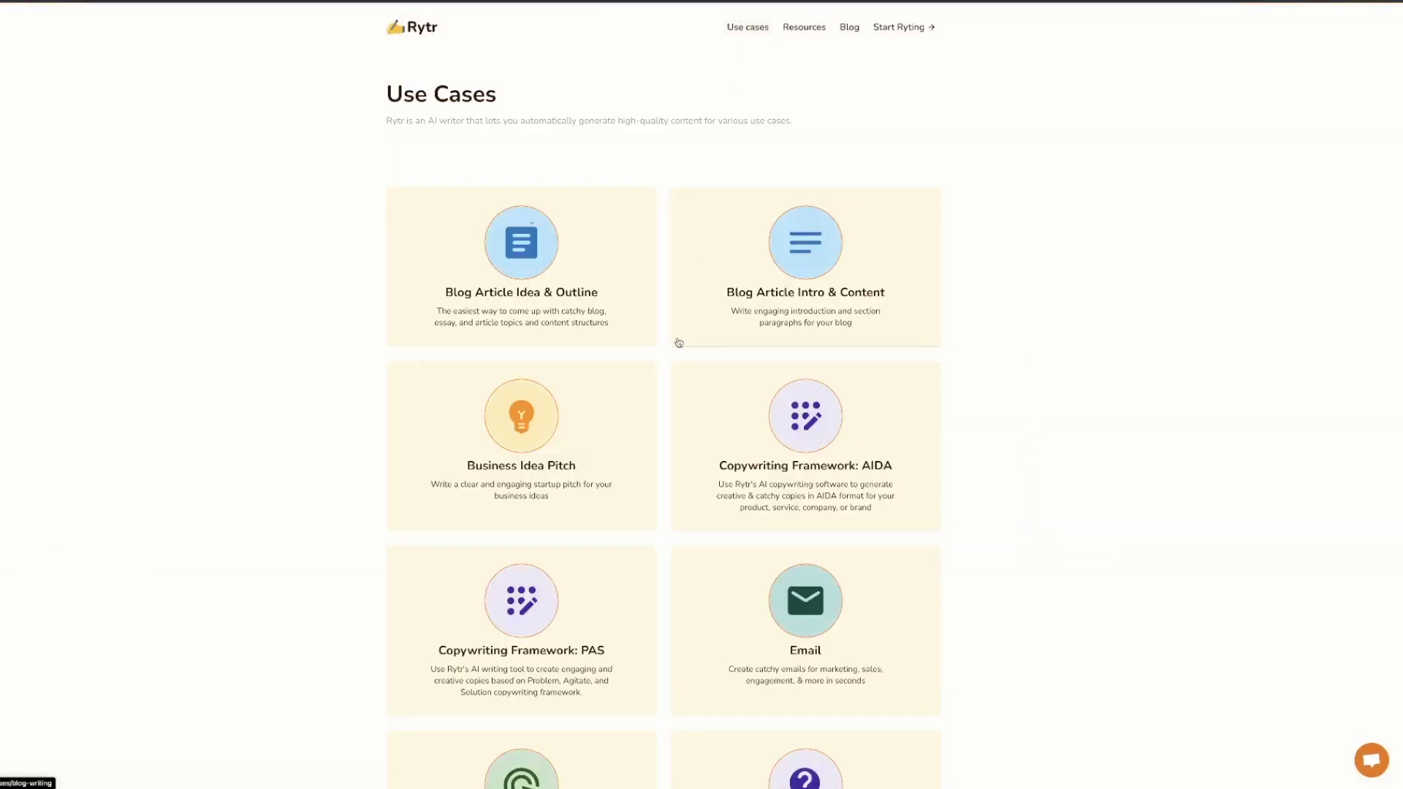
scroll(679, 341, "down", 1)
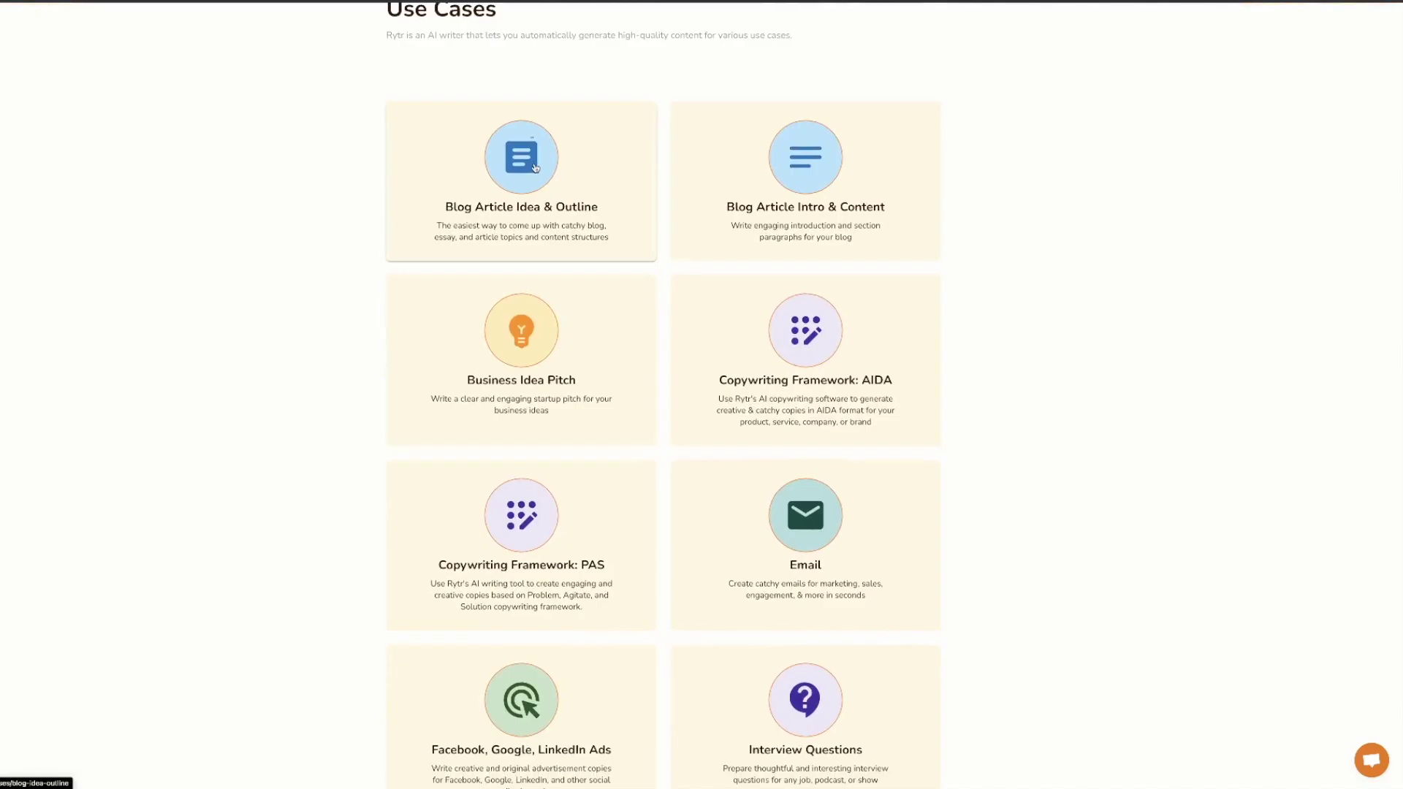
Step: Open the Blog Article Idea & Outline card from Rytr's use cases
left_click(535, 167)
scroll(702, 340, "down", 2)
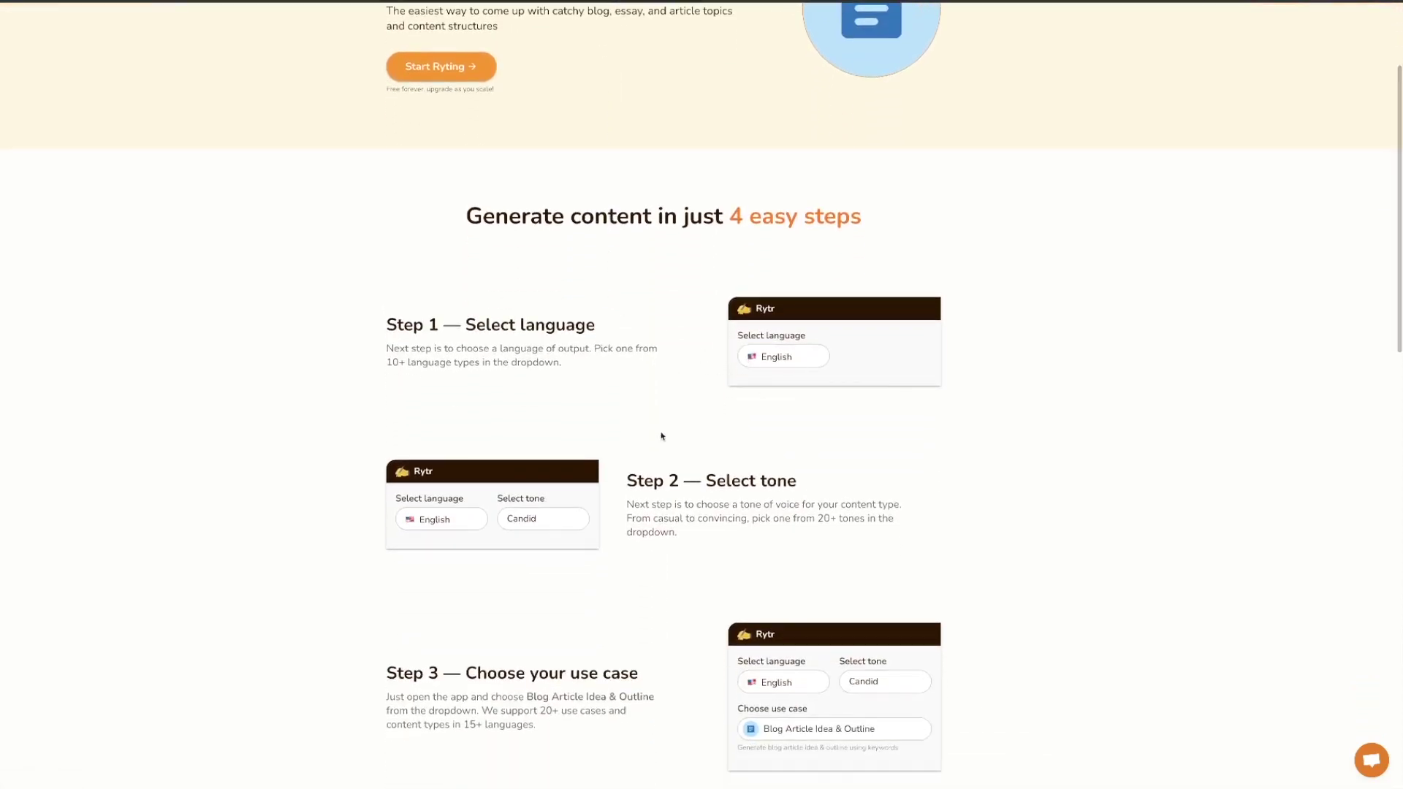
scroll(660, 437, "down", 2)
scroll(691, 634, "down", 3)
scroll(801, 611, "up", 3)
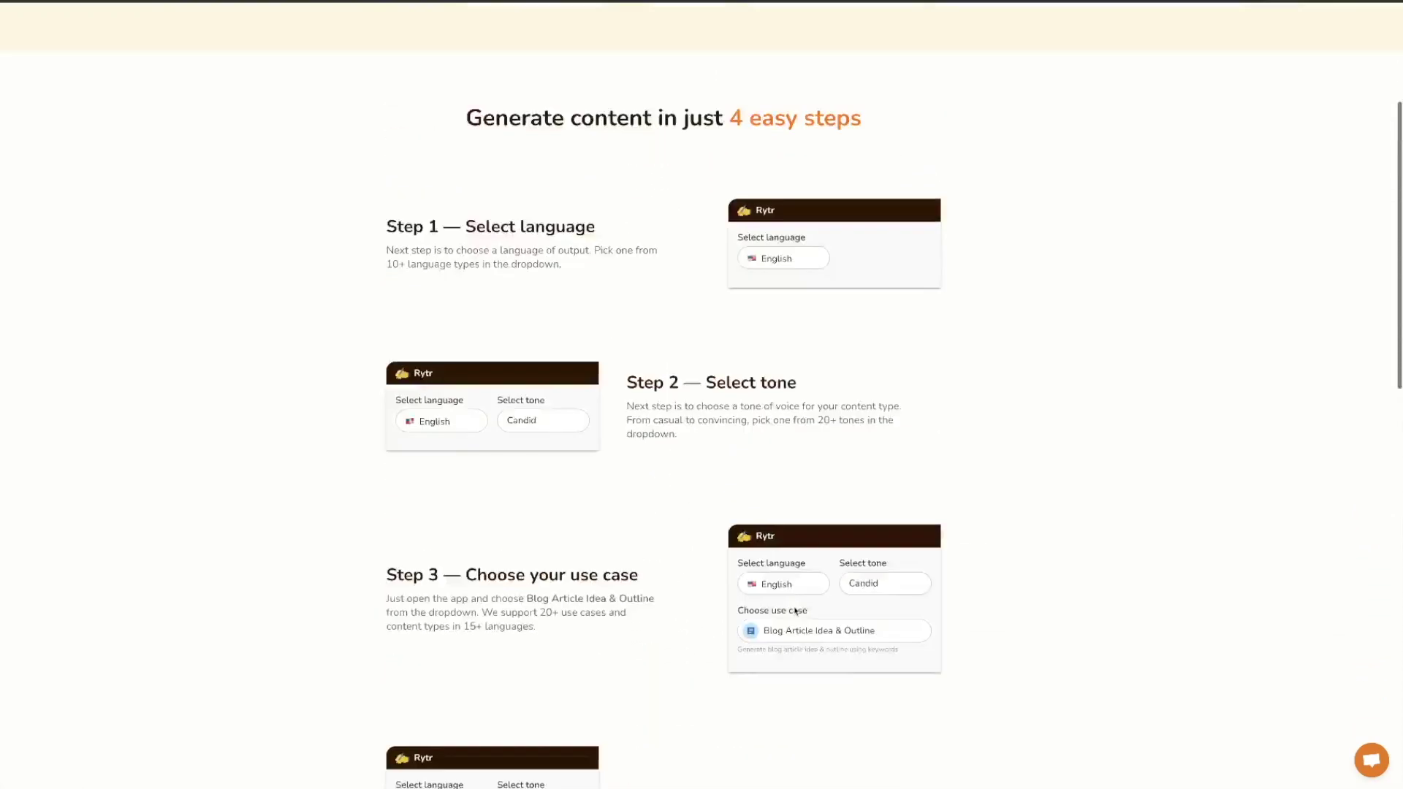
scroll(796, 611, "up", 3)
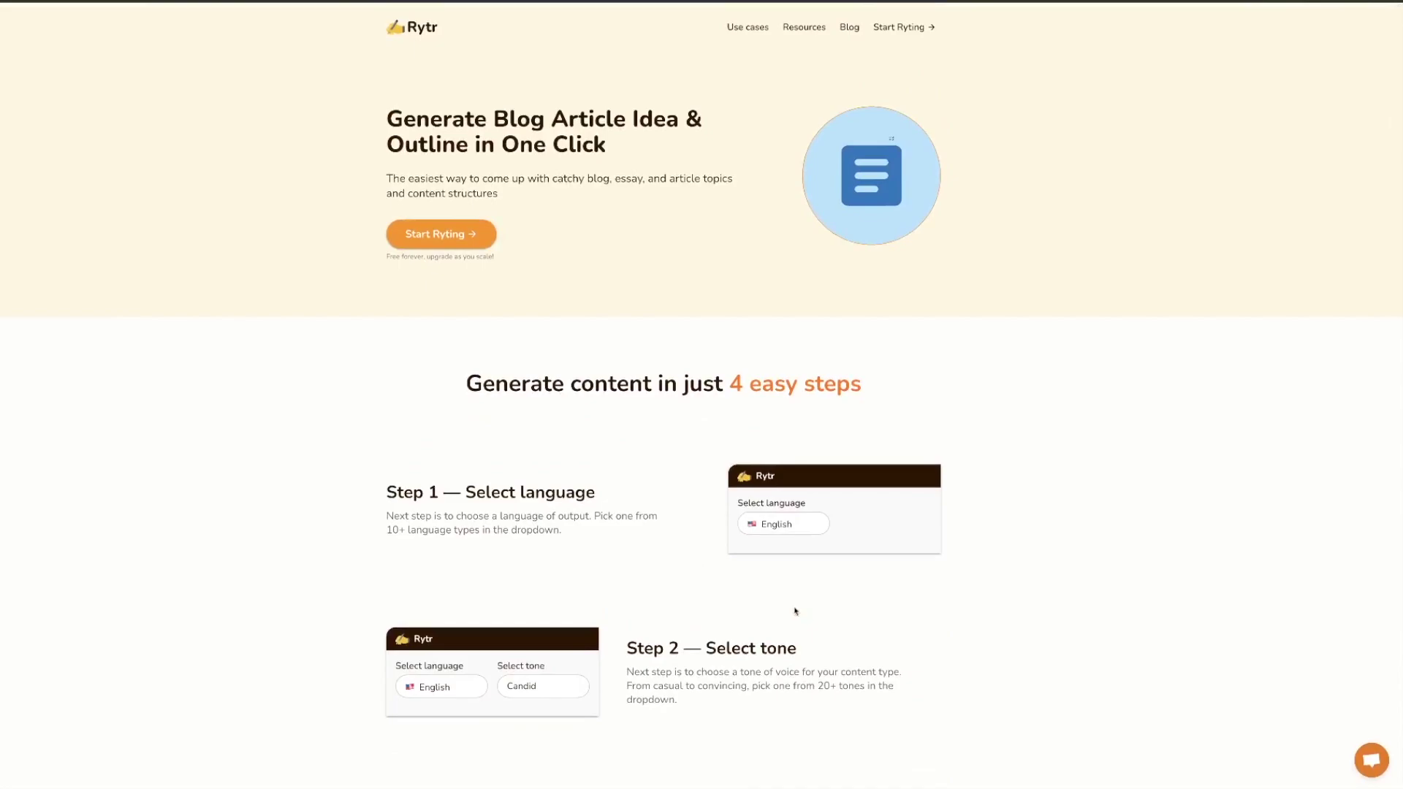